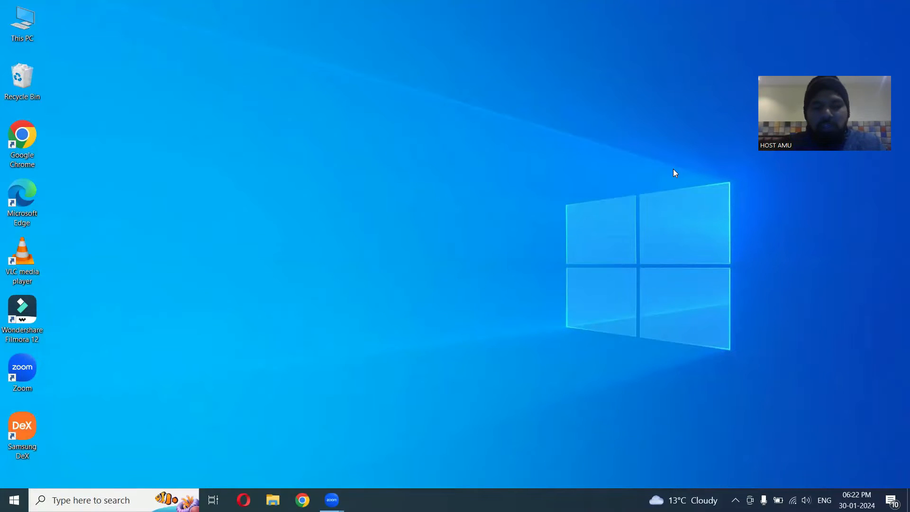
- Launch Word 2013, create a blank document and dismiss the Office activation wizard
key(super)
text(wo)
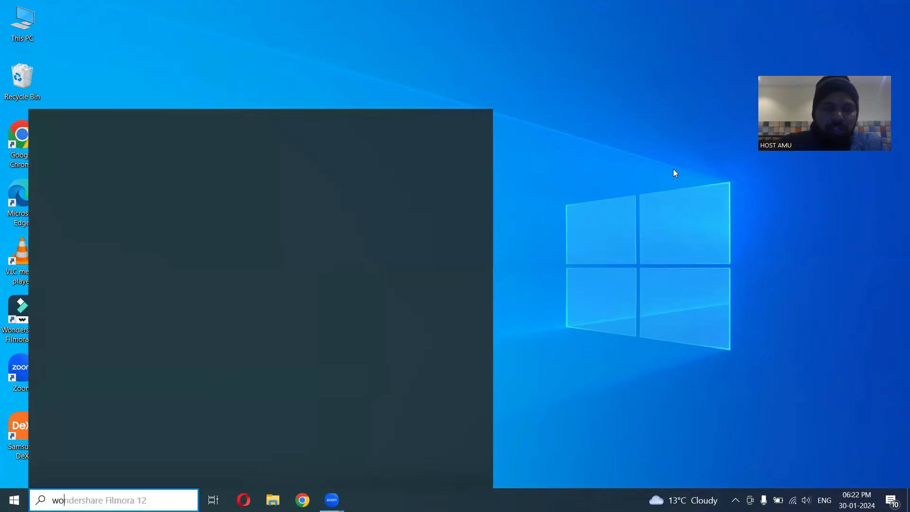
text(rd)
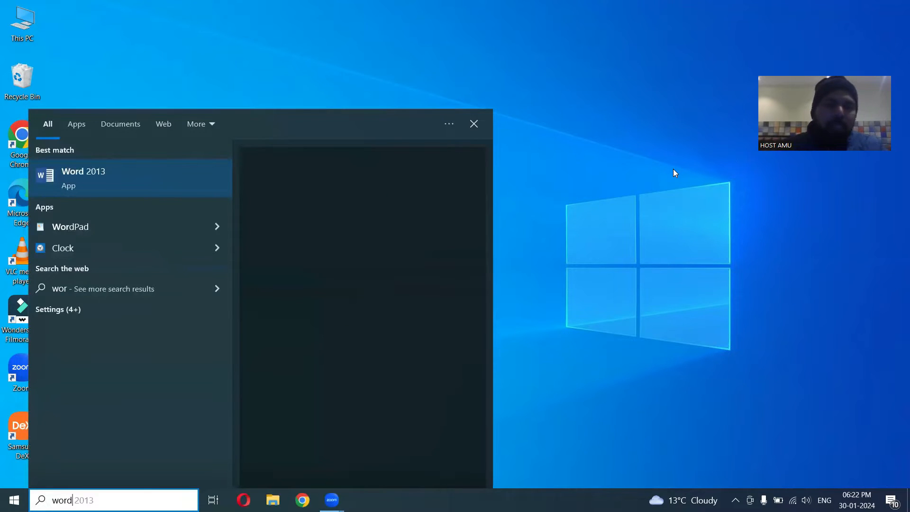
key(Return)
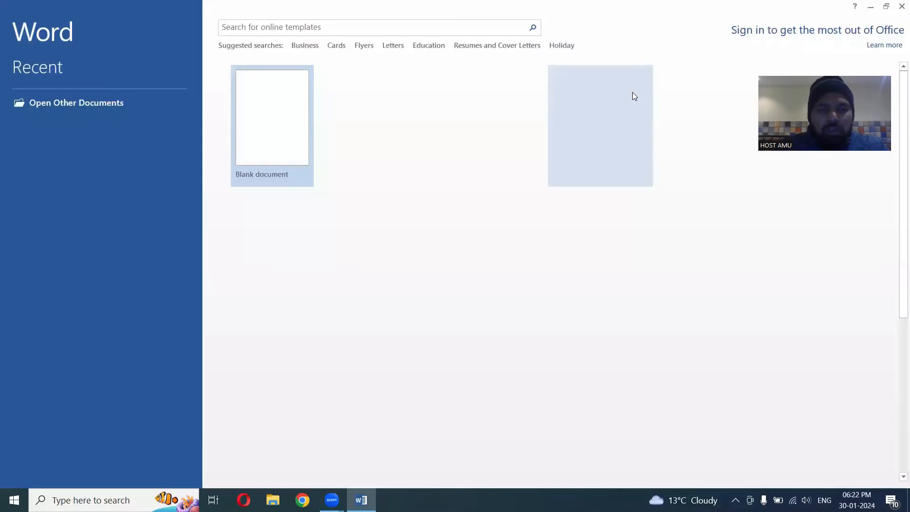
click(283, 131)
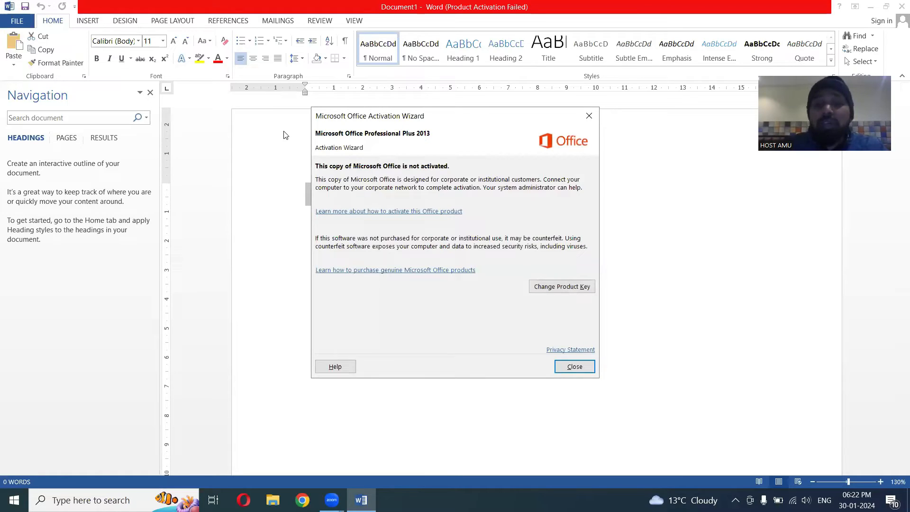
click(589, 115)
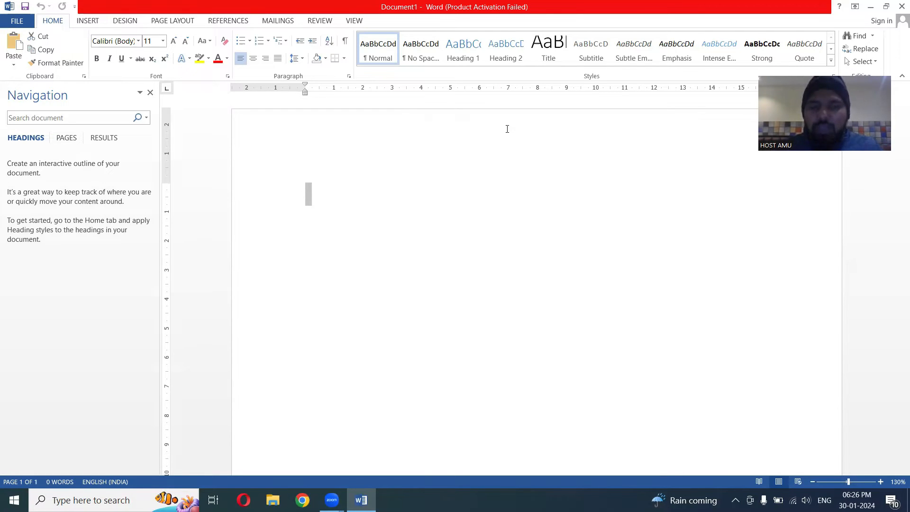
- Write the section titles Introduction, Review, Methodology and Data Collection, each on its own line
click(579, 234)
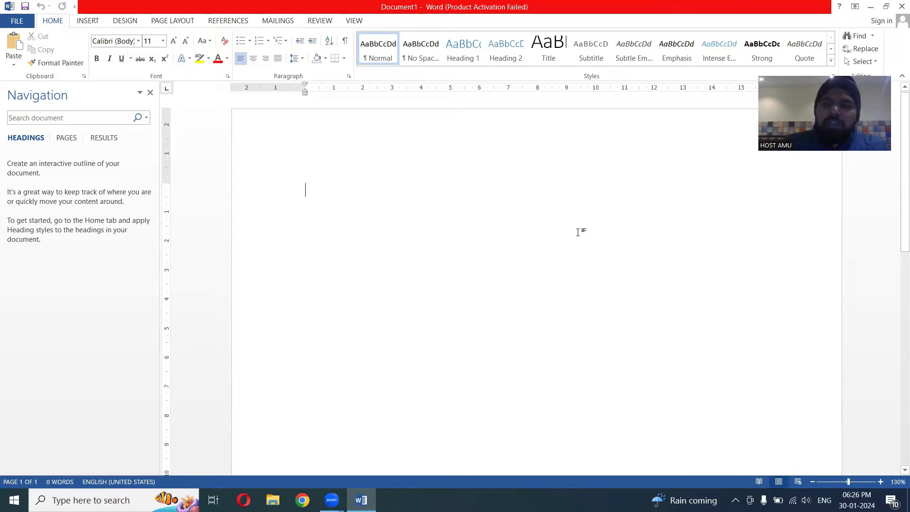
text(Introduction)
key(Return)
text(Review)
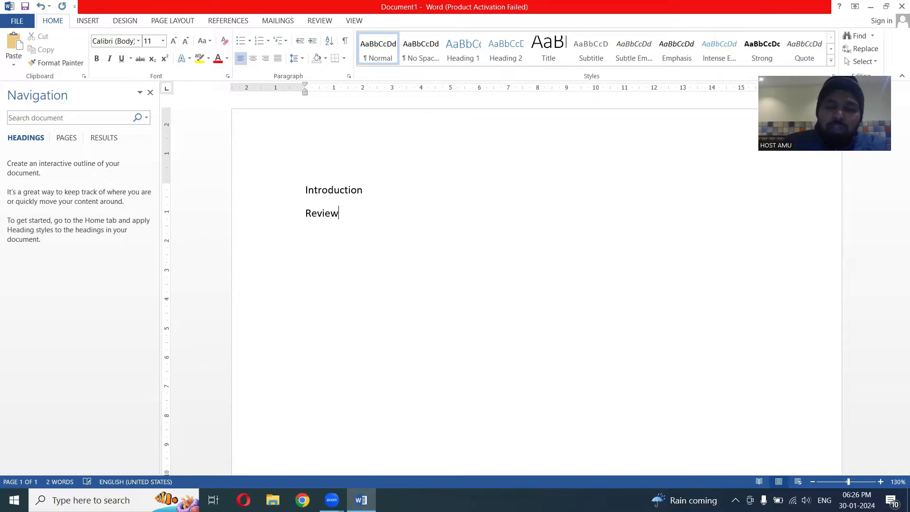
key(Return)
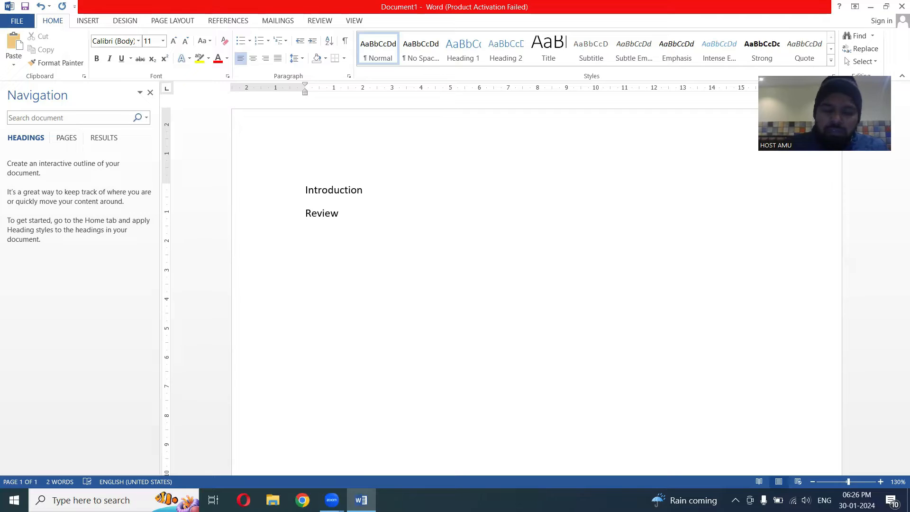
text(Met)
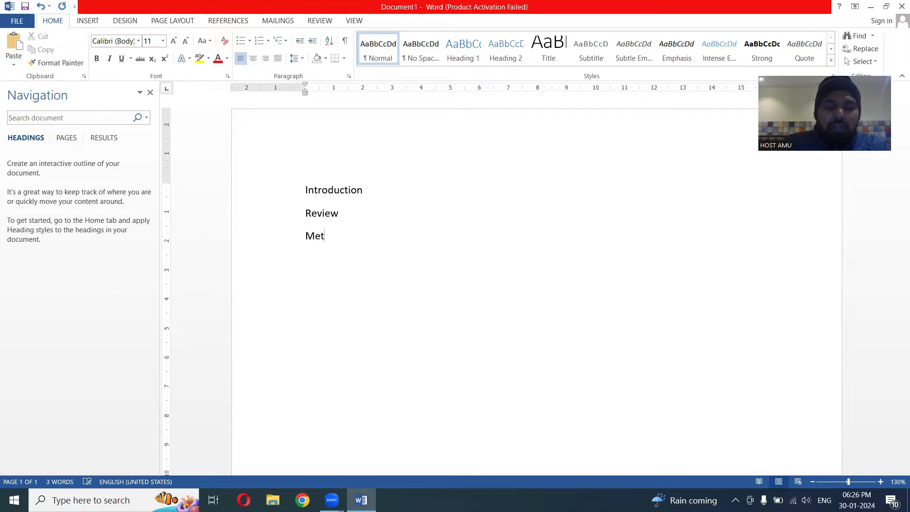
text(hodology )
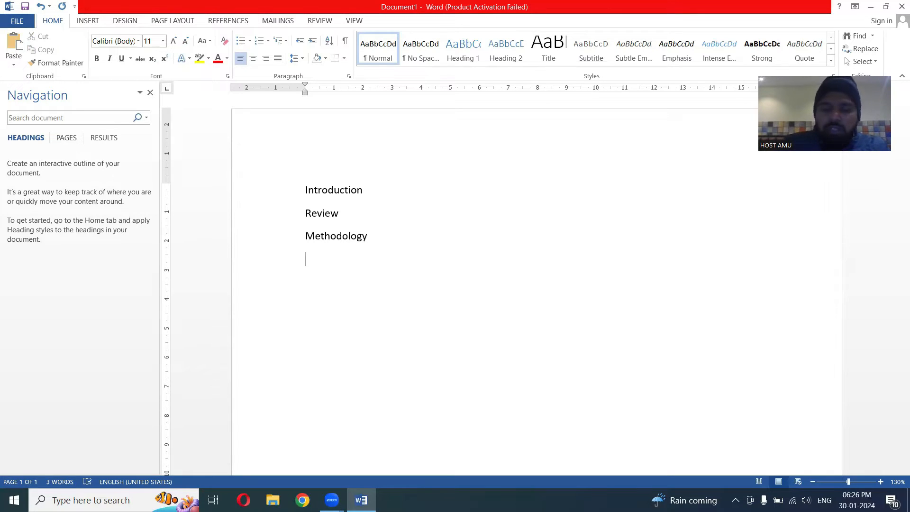
text(Data Collection )
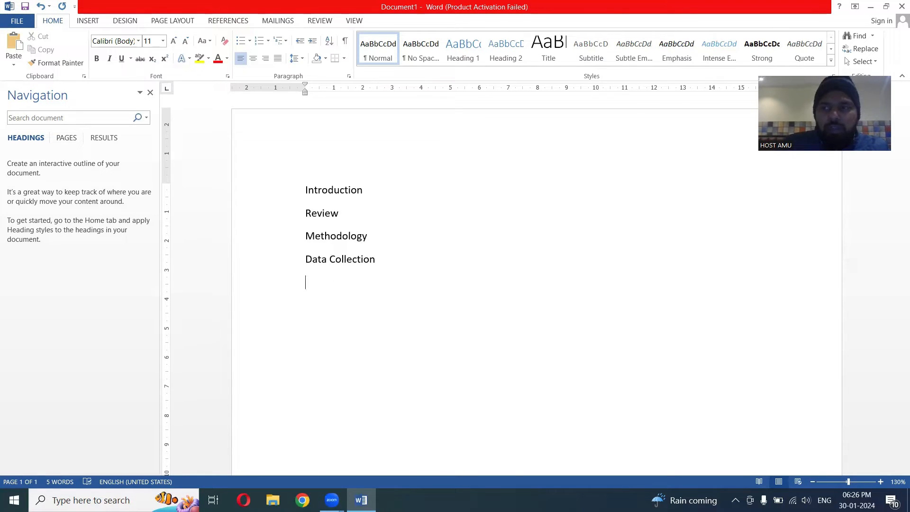
- Add the section title Conclusion on the line below Data Collection, correcting its spelling
text(Cloclusio)
key(Return)
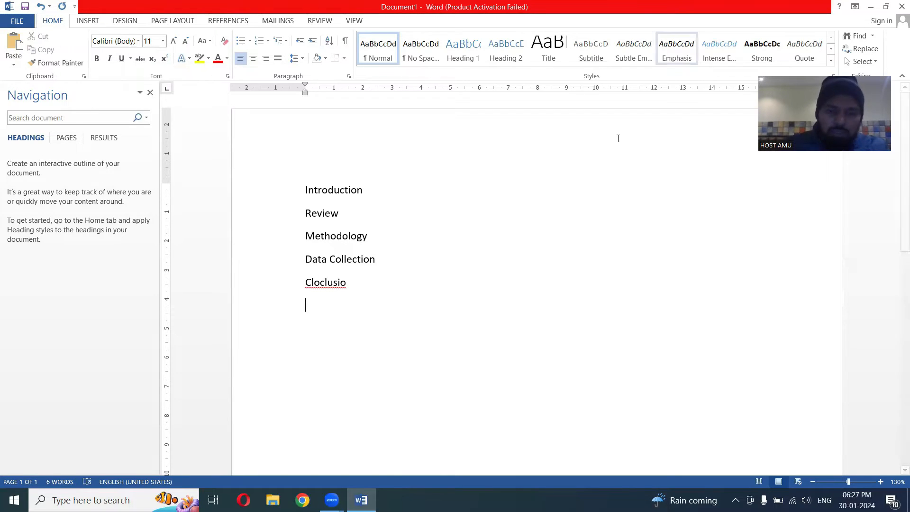
click(357, 275)
text(n)
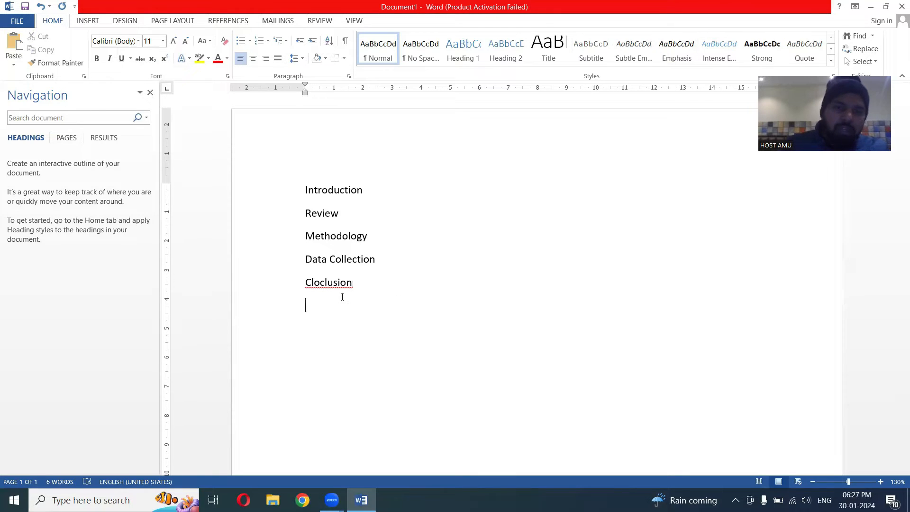
right_click(326, 281)
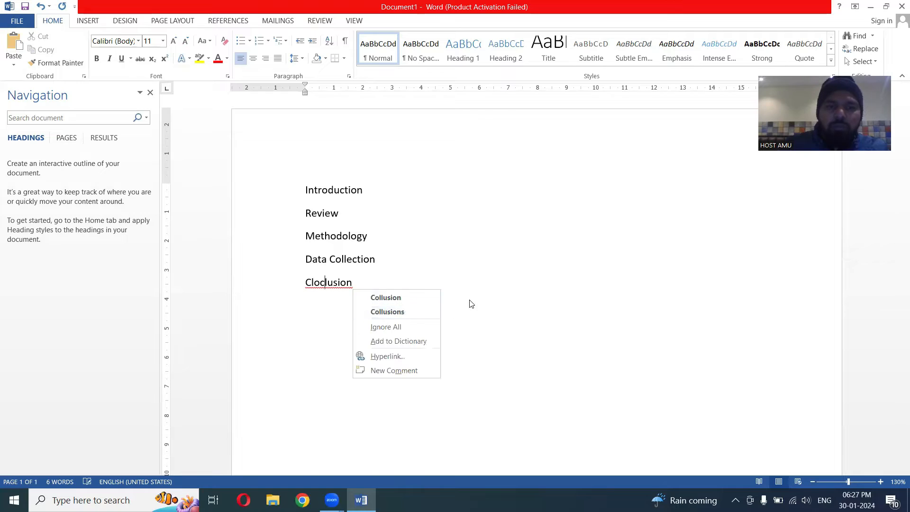
key(Escape)
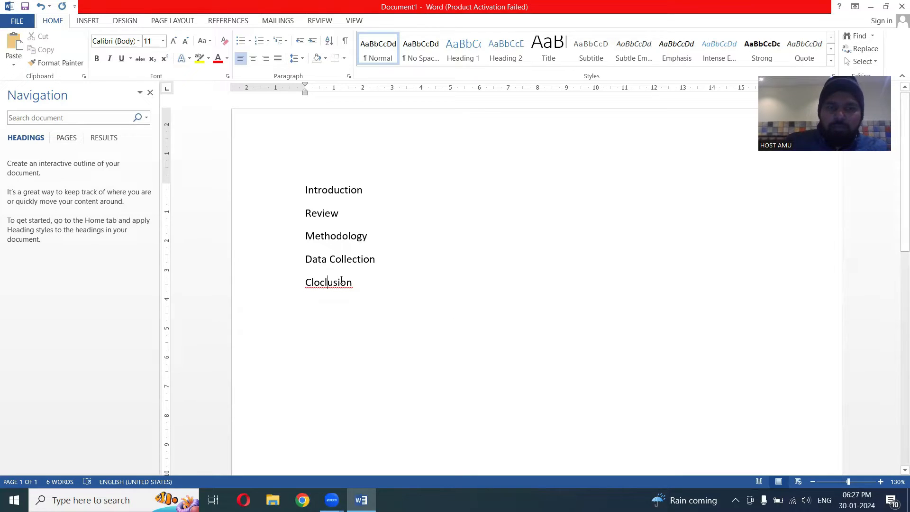
key(BackSpace)
key(BackSpace)
key(BackSpace)
key(BackSpace)
text(oncl)
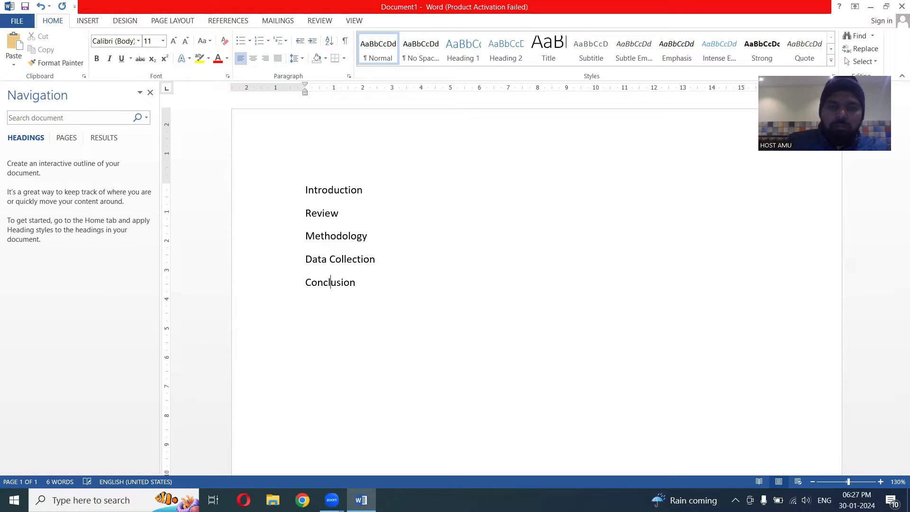
key(Return)
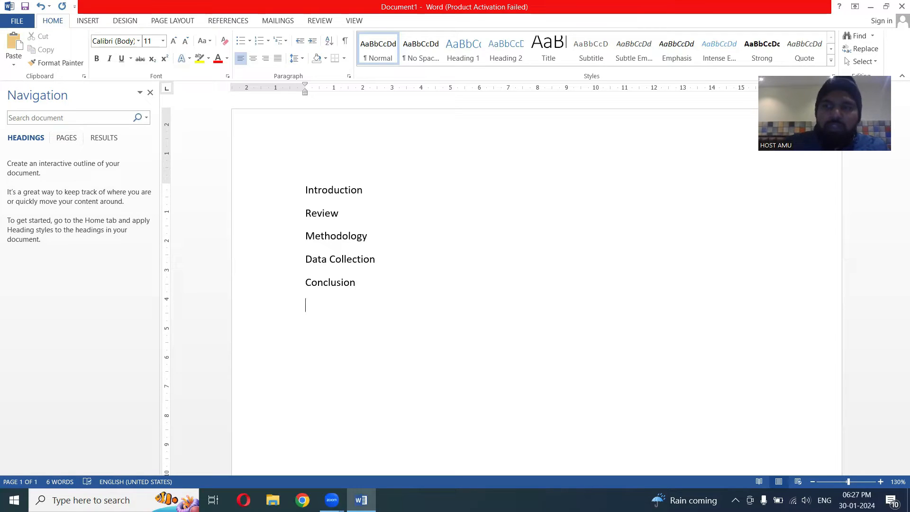
- Add the lines References and Appendix of Table below Conclusion, using the spelling suggestion Appendix for the misspelled word
text(Refe)
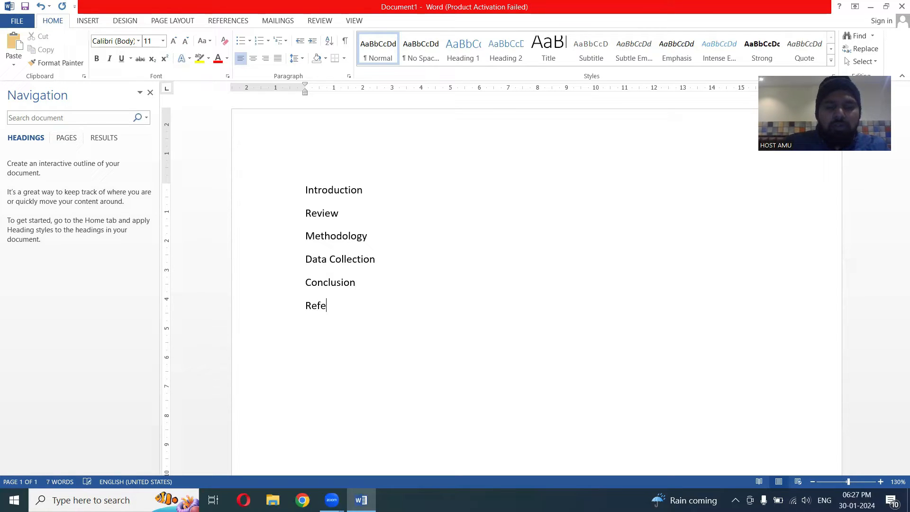
text(rences )
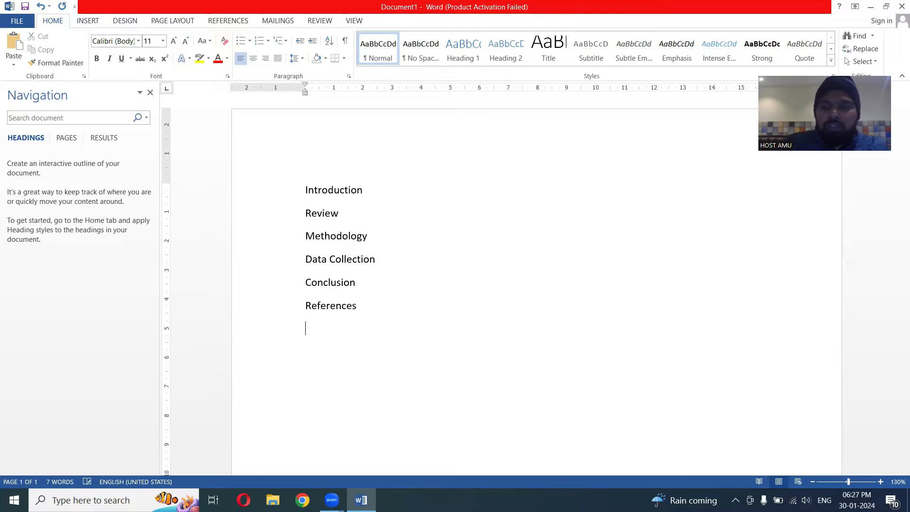
text(A)
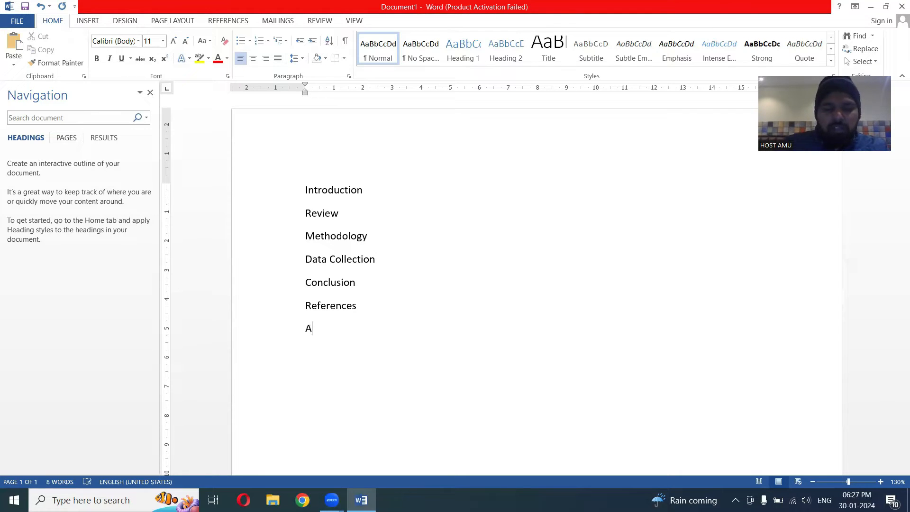
text(pendis )
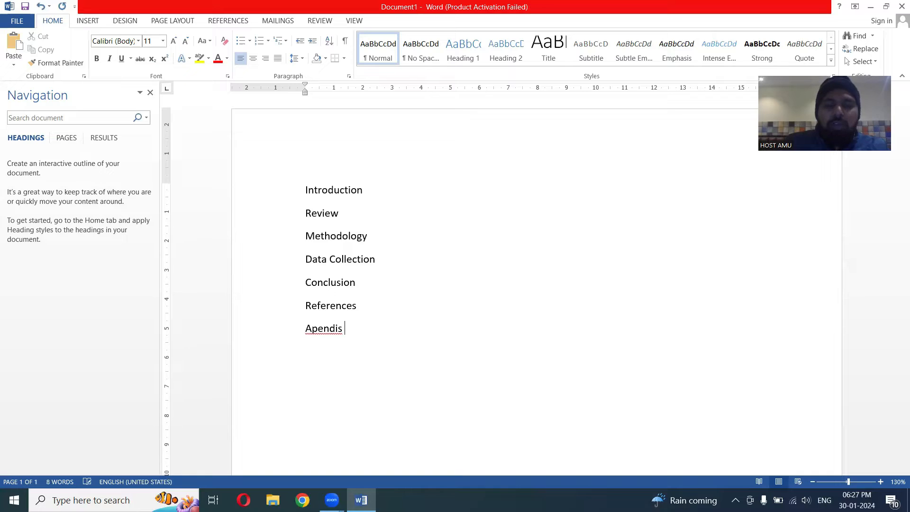
text(of Table)
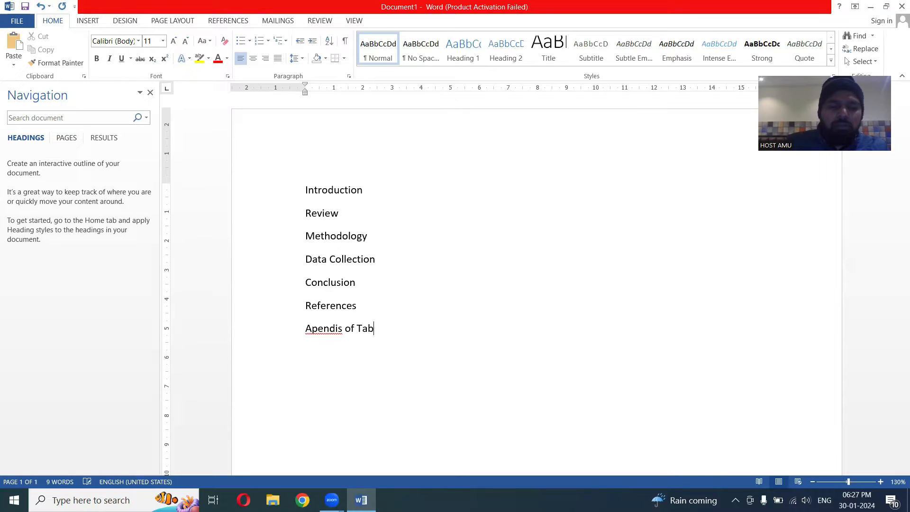
key(Return)
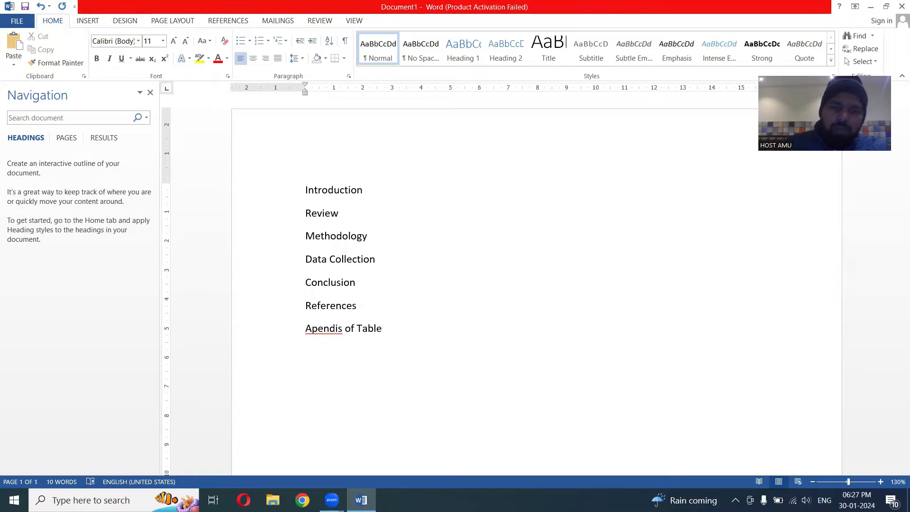
right_click(327, 331)
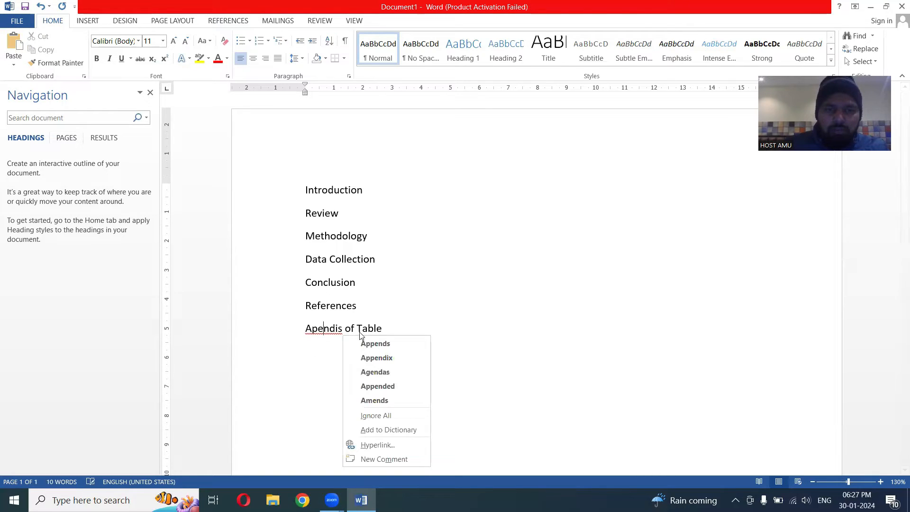
click(413, 359)
- Add the line Appendix of Figures below Appendix of Table
key(Down)
text(Appendi)
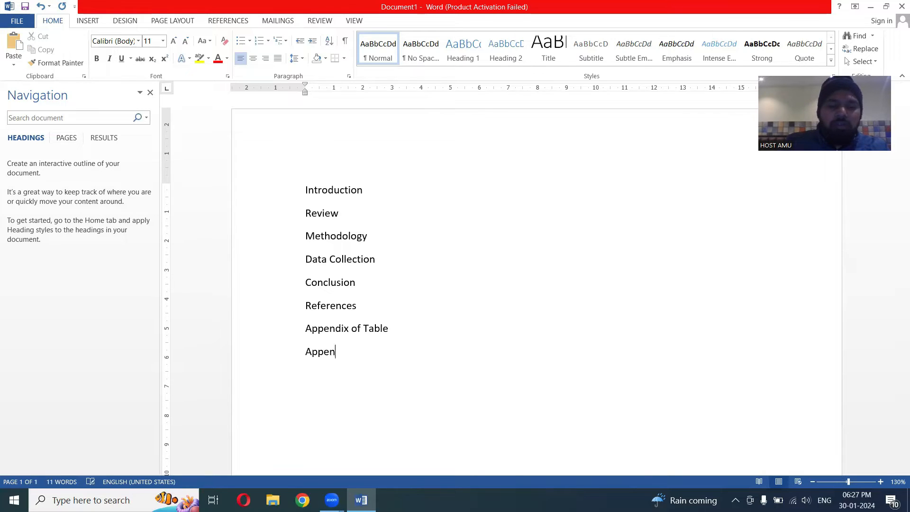
text(gs)
key(BackSpace)
key(BackSpace)
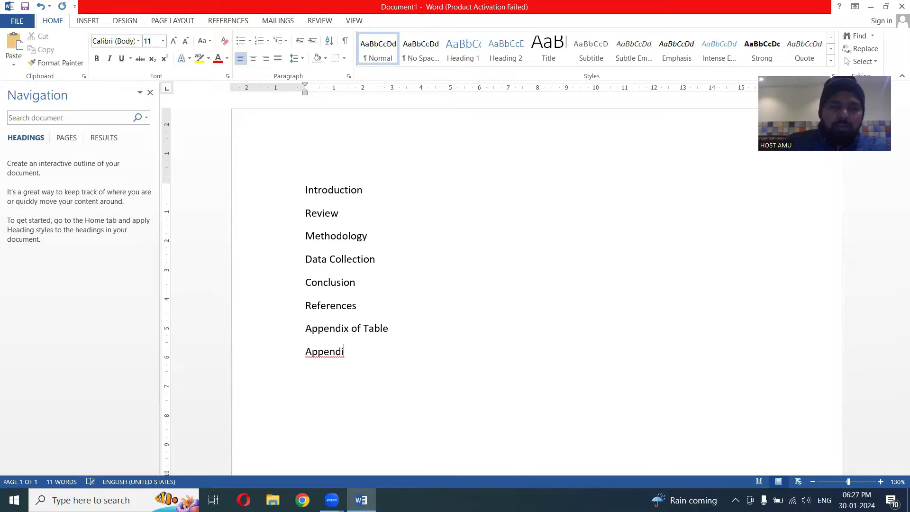
text(x of )
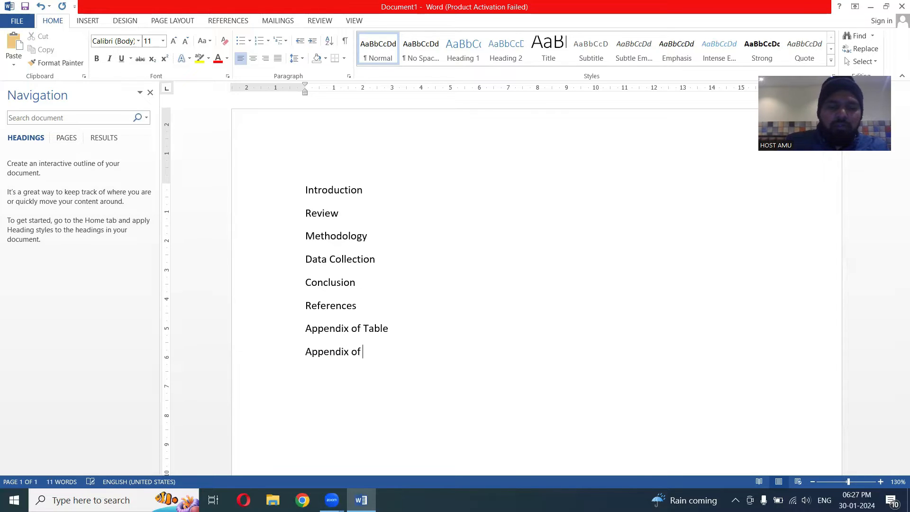
text(Figures)
key(Return)
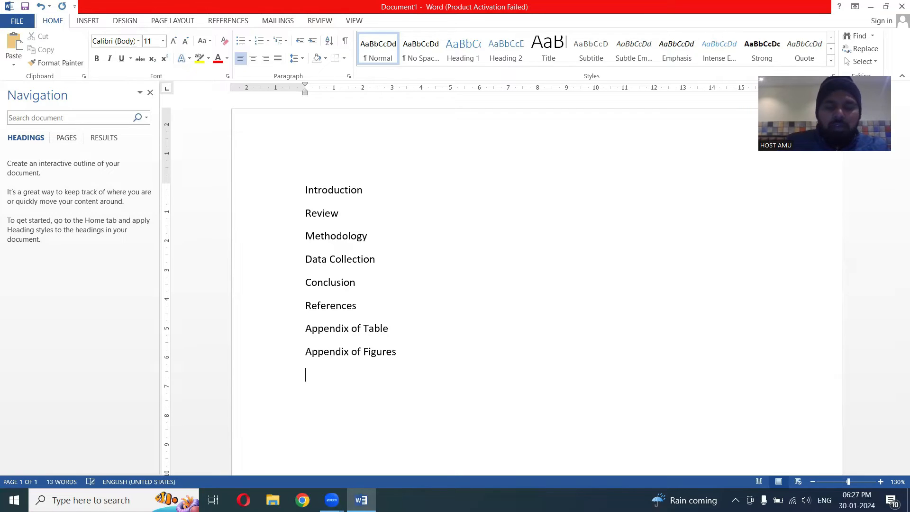
- Duplicate the Appendix of Figures line below itself and change the copy to Appendix of Pictures
key(shift+Up)
key(ctrl+c)
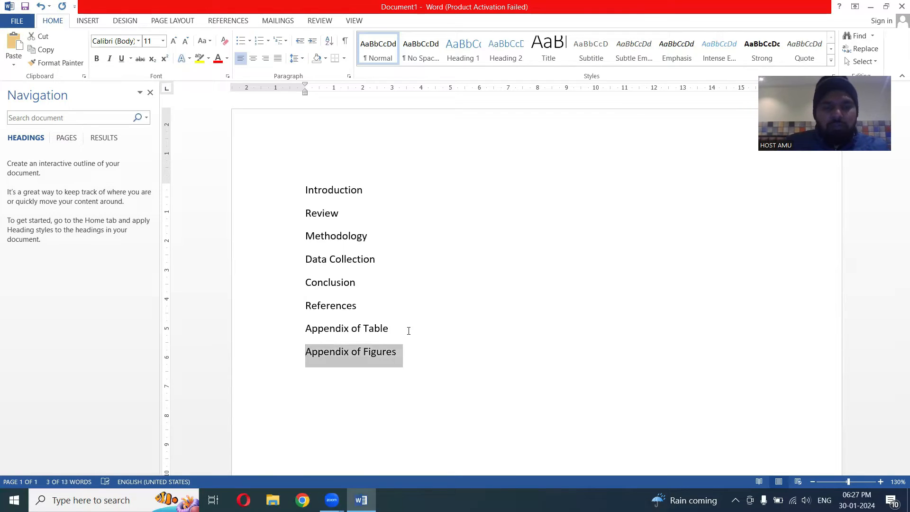
key(shift+Down)
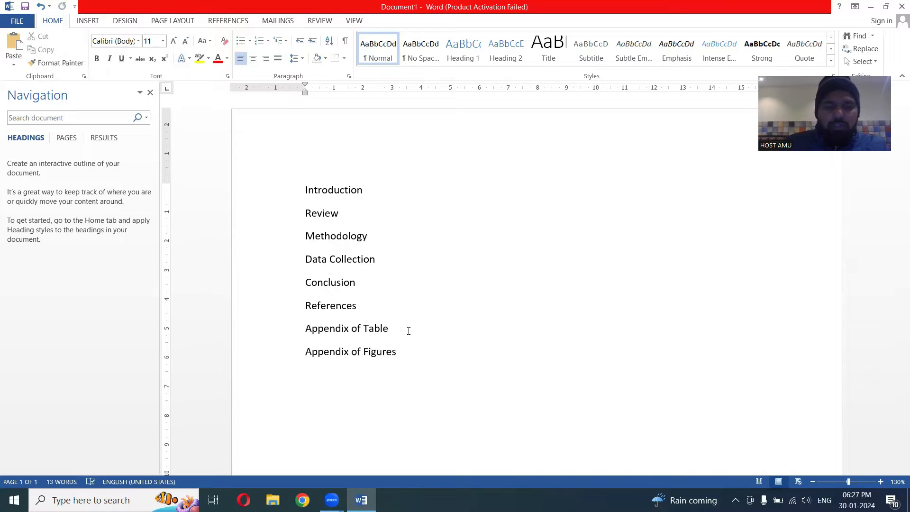
key(ctrl+v)
key(shift+Left)
key(shift+Left)
key(shift+Left)
key(shift+Left)
key(shift+Left)
key(shift+Left)
key(shift+Left)
text(P)
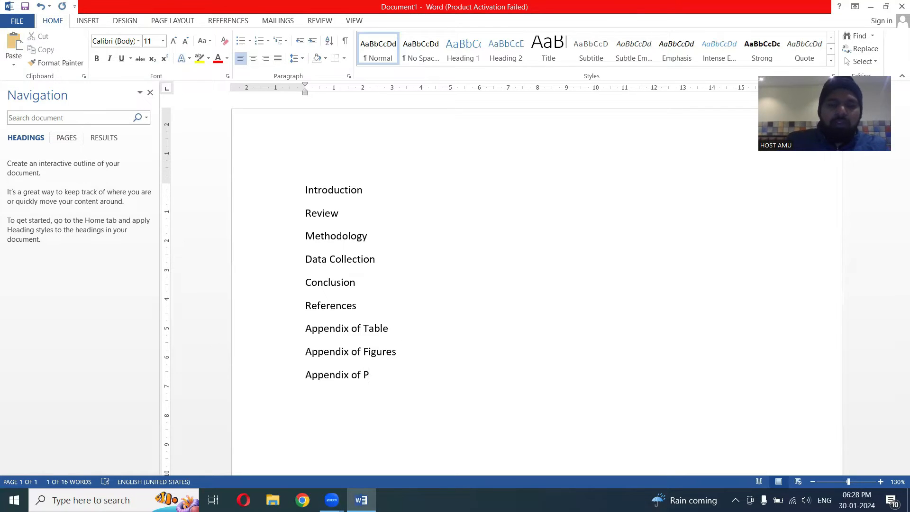
text(ictures)
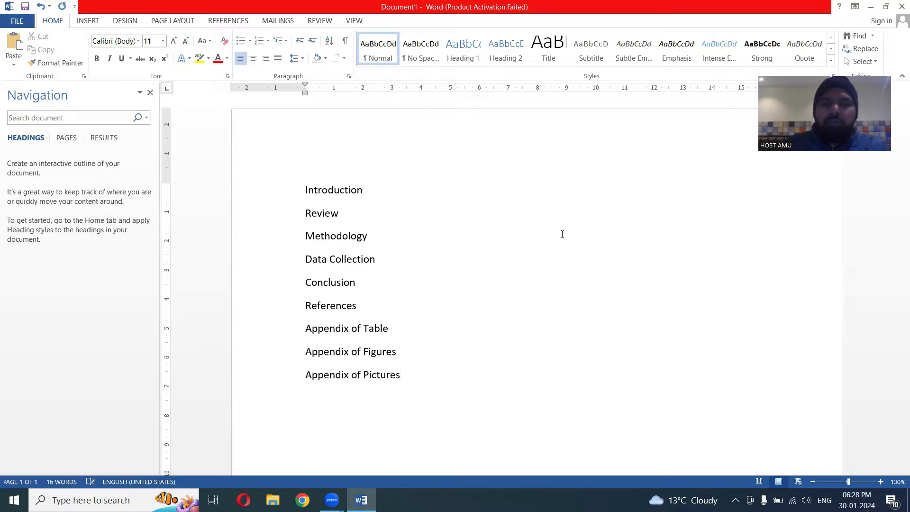
key(Return)
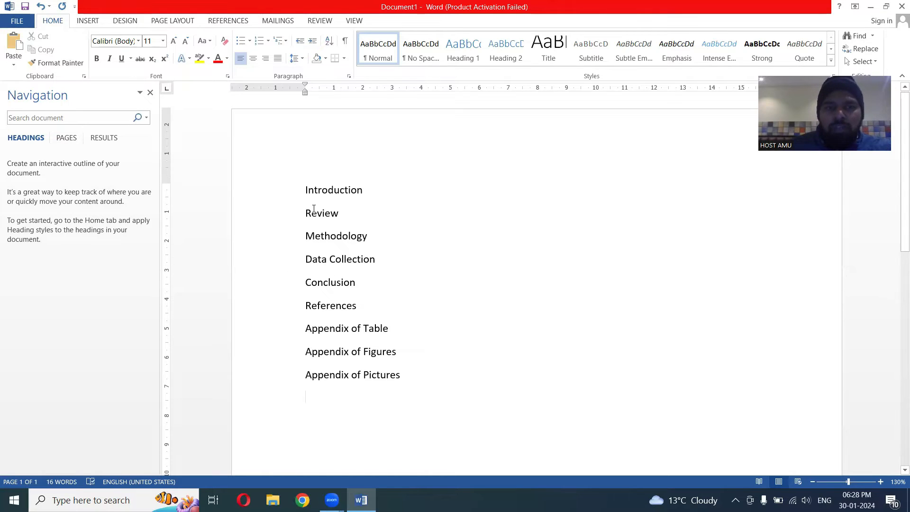
- Apply the multilevel list format 1 Heading 1, 1.1 Heading 2, 1.1.1 Heading 3 to all nine section titles
drag(304, 191, 429, 376)
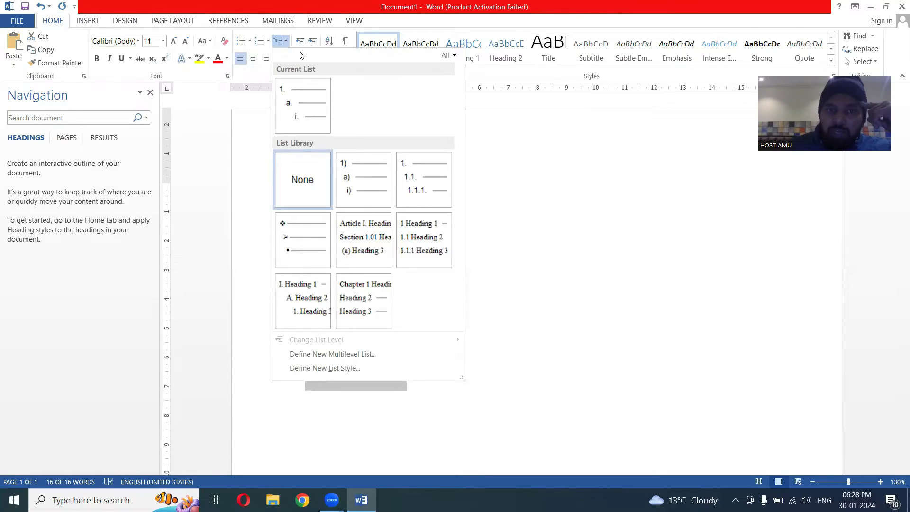
mouse_move(418, 255)
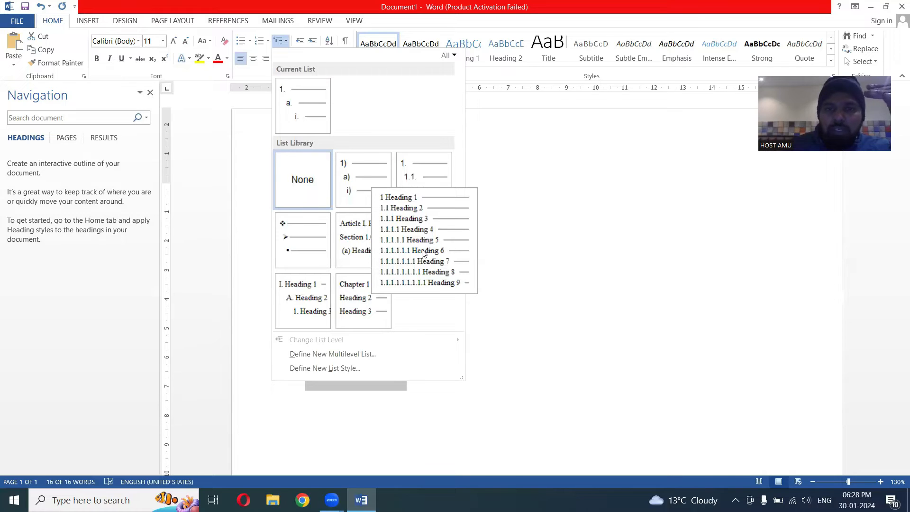
click(423, 252)
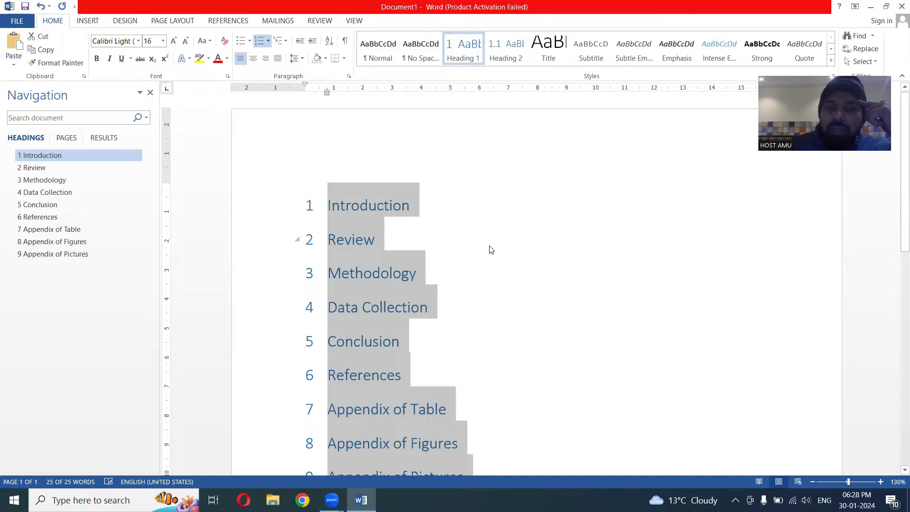
scroll(357, 191, down, 2)
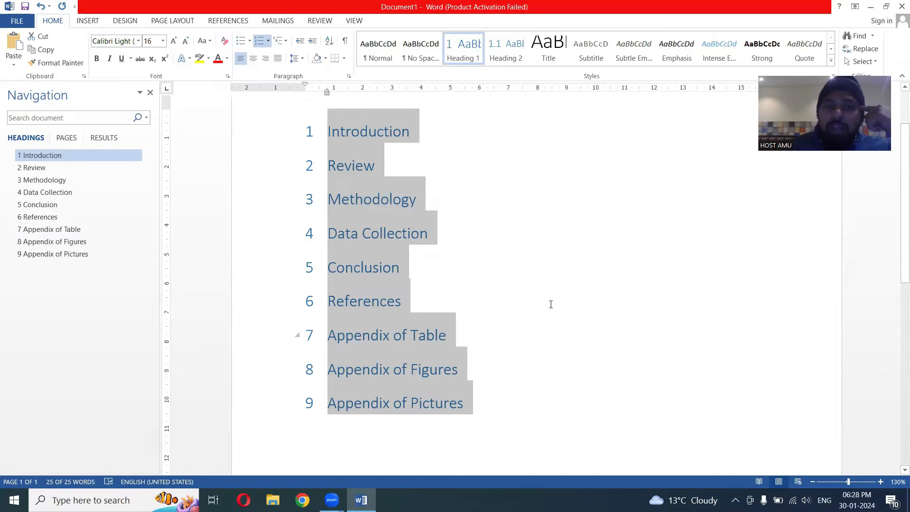
click(545, 332)
- Add the lines Intro and Frame work below the Introduction heading
click(435, 131)
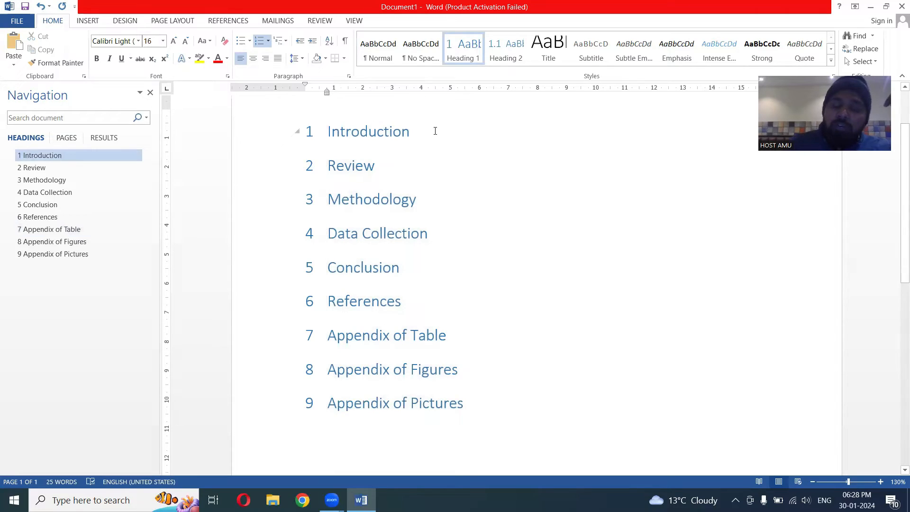
key(Return)
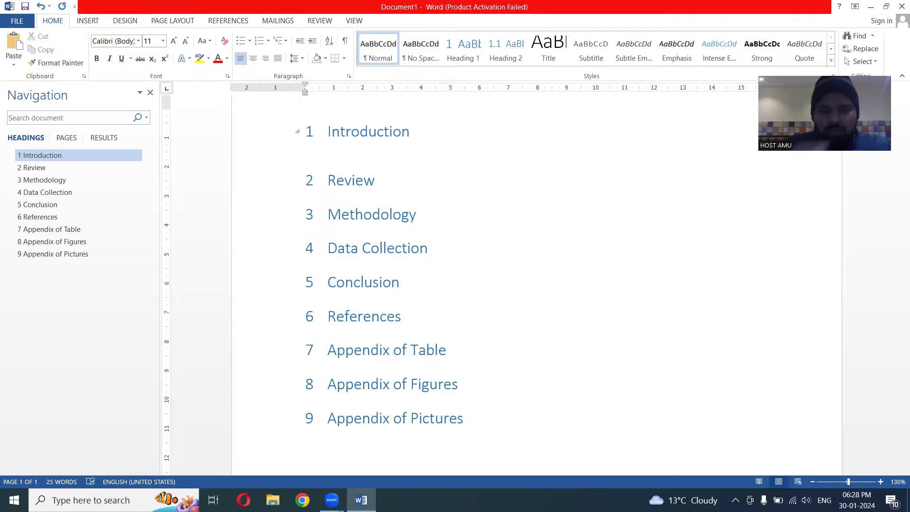
text(Intro)
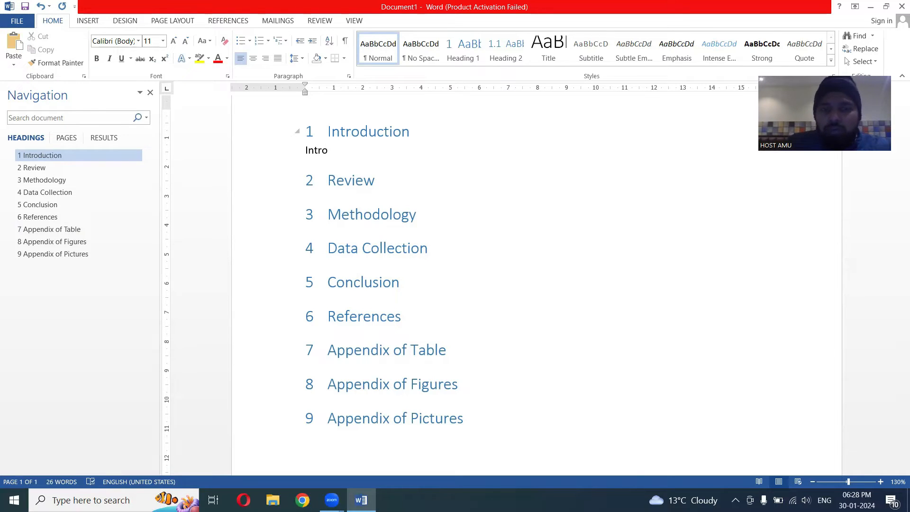
key(Return)
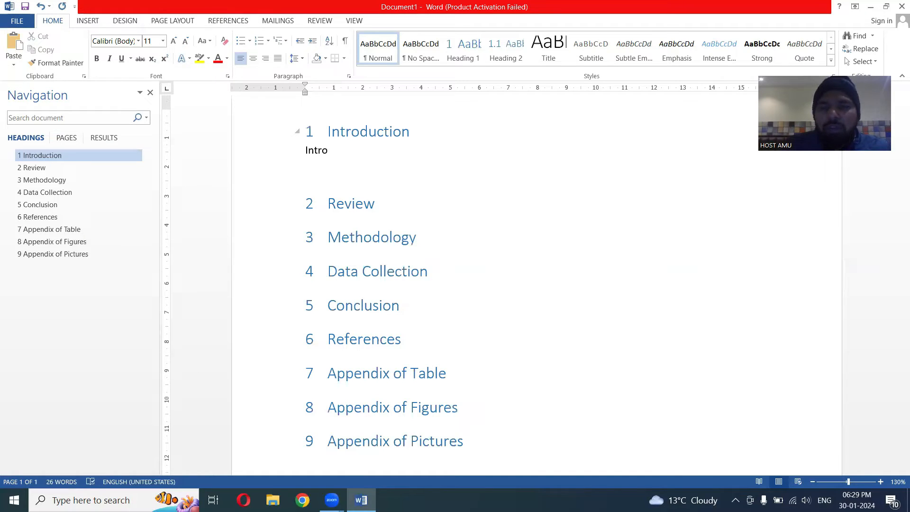
text(Fram)
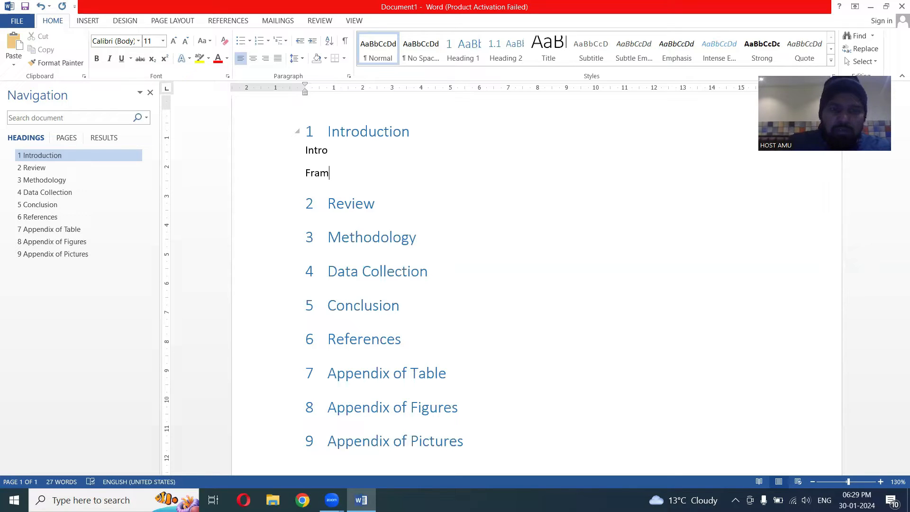
text(e )
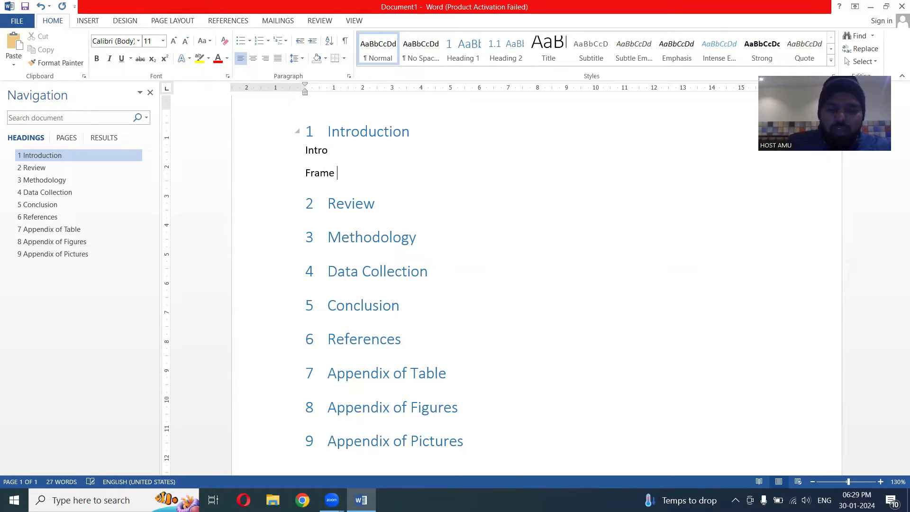
text(work)
key(Return)
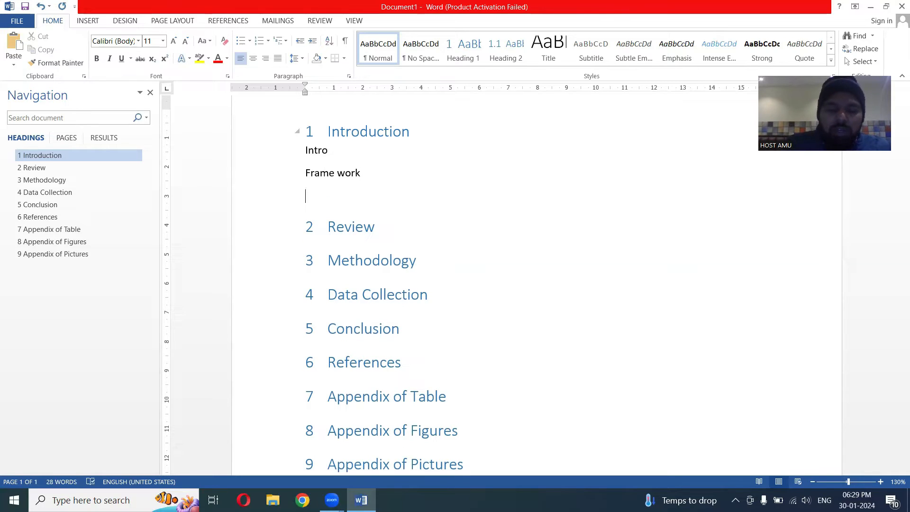
- Add the line Justification of study below Frame work
text(Just)
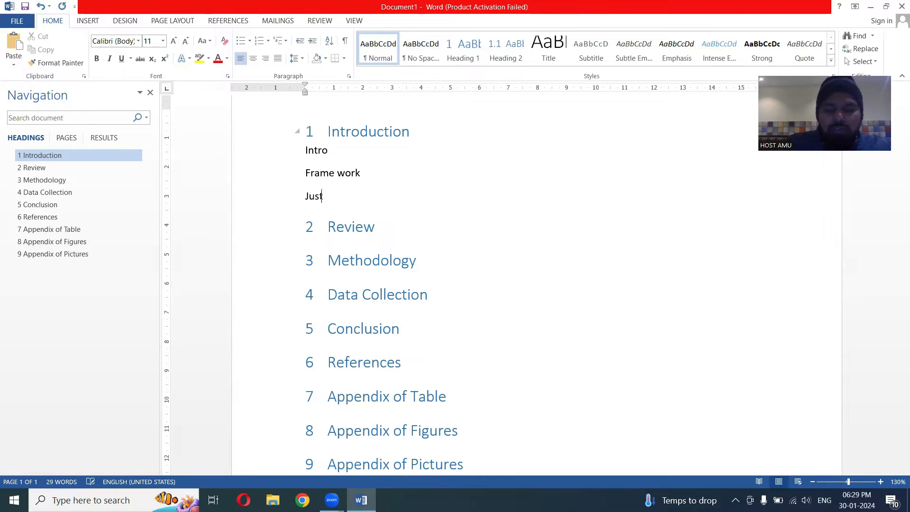
text(ificati)
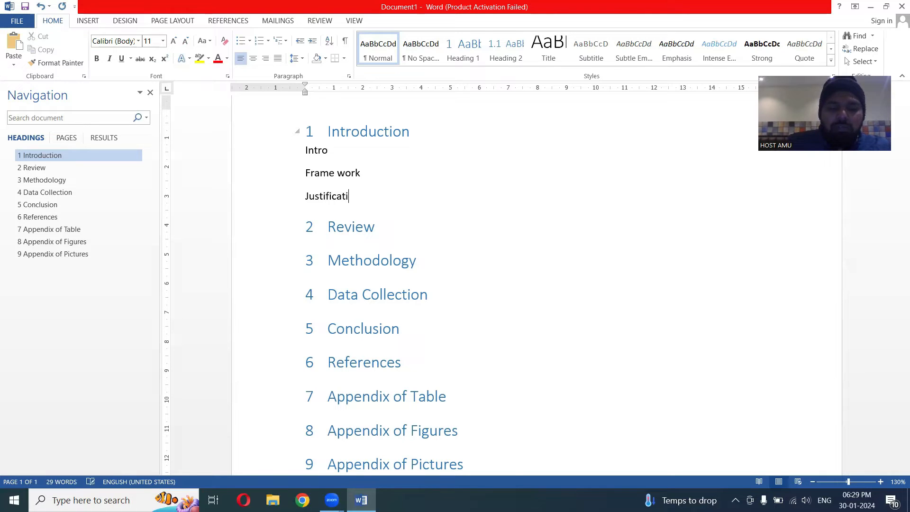
text(on of study)
key(Return)
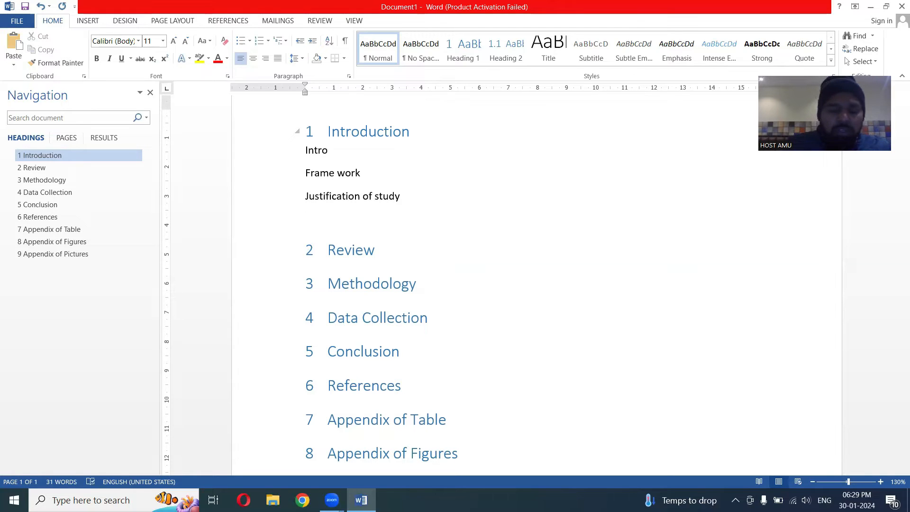
- Add the line Statement of the problem below Justification of study
text(s)
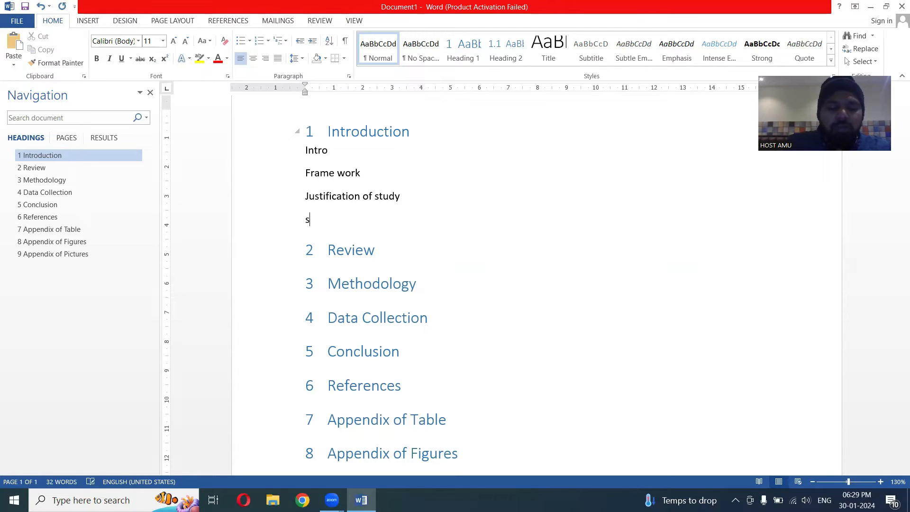
text(tate)
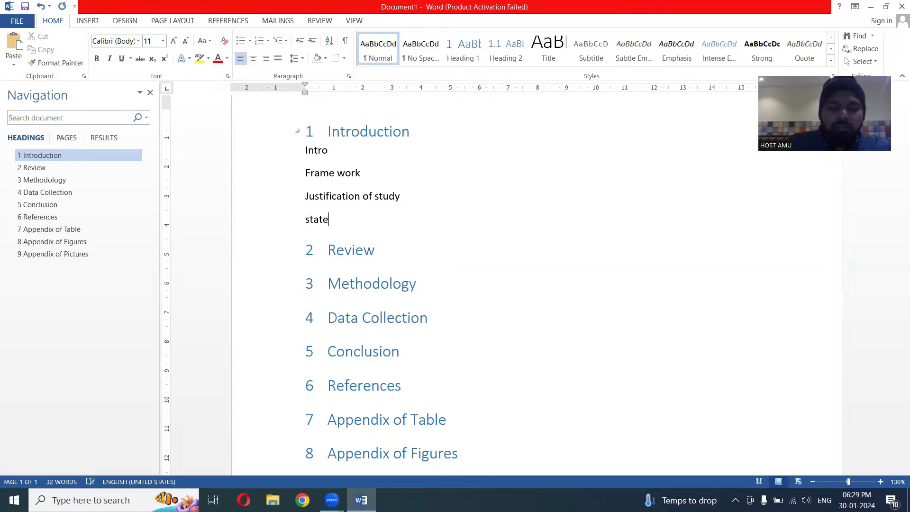
text(ment of the problem)
key(BackSpace)
text(m])
key(BackSpace)
key(Return)
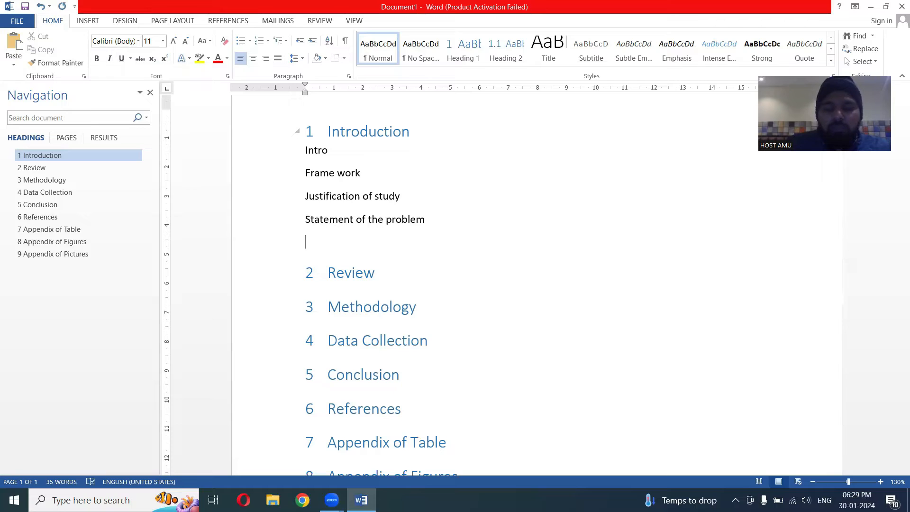
- Add the lines Objectives and Hypothesis below Statement of the problem, using the spelling suggestion Objectives for the misspelled word
text(obcet)
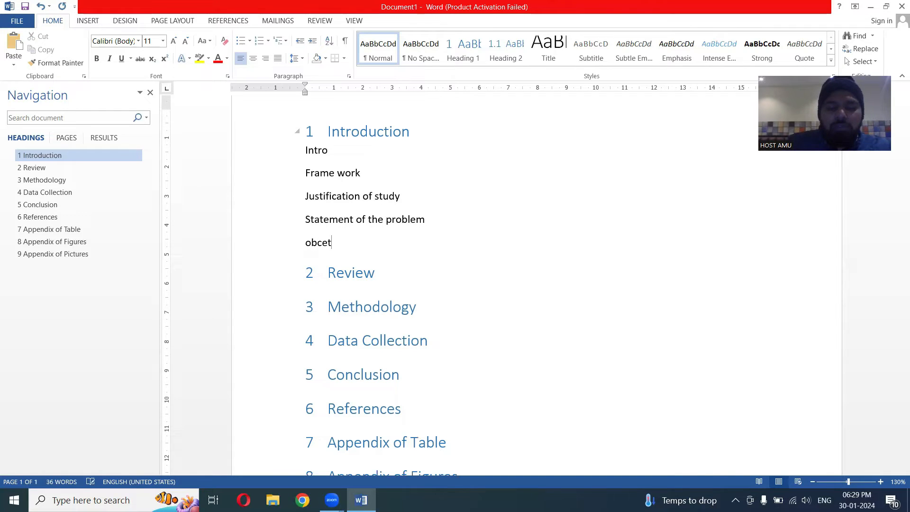
key(BackSpace)
text(ctives)
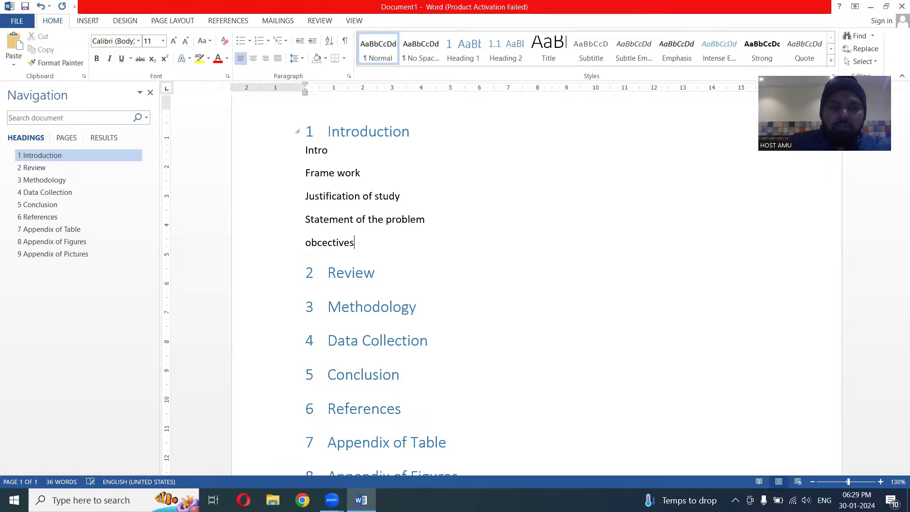
key(Return)
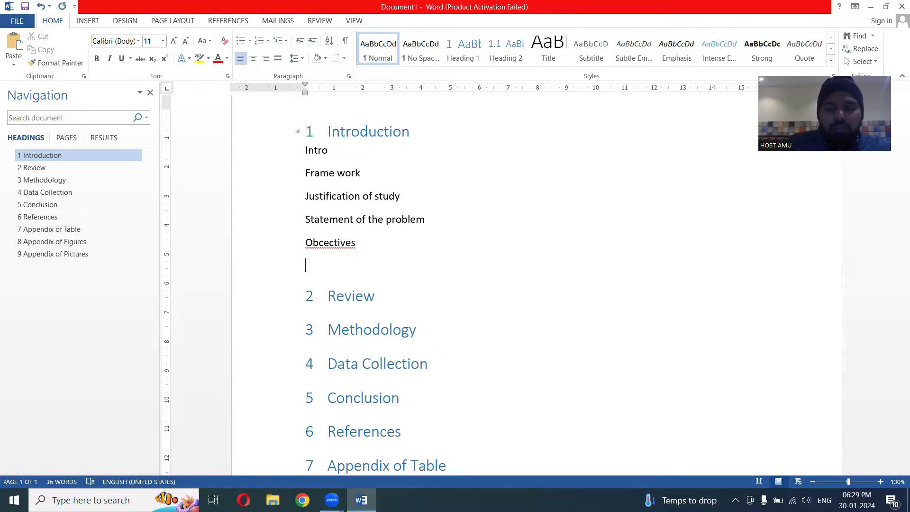
text(hypo)
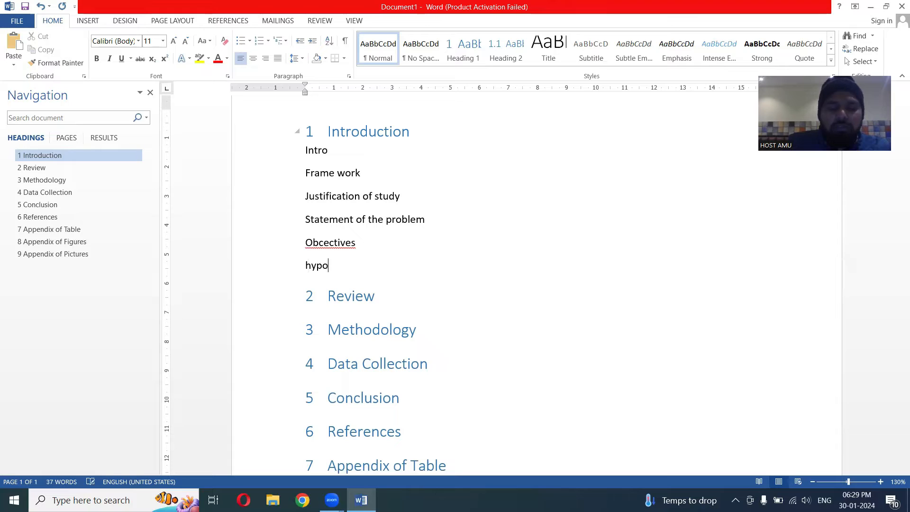
text(thesis)
key(Return)
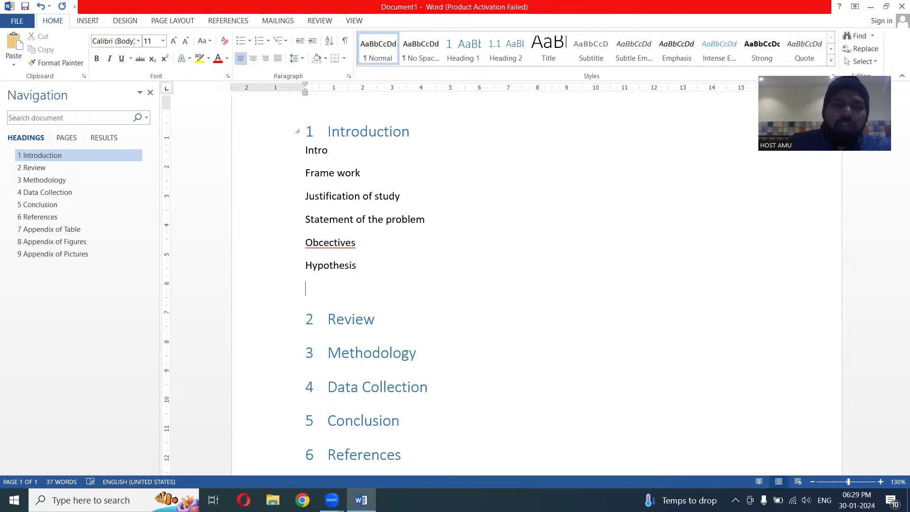
right_click(354, 247)
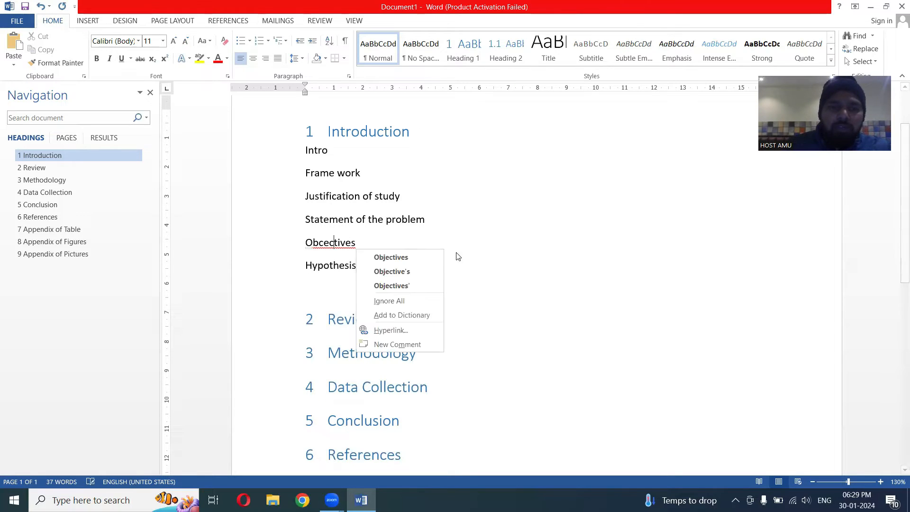
click(408, 254)
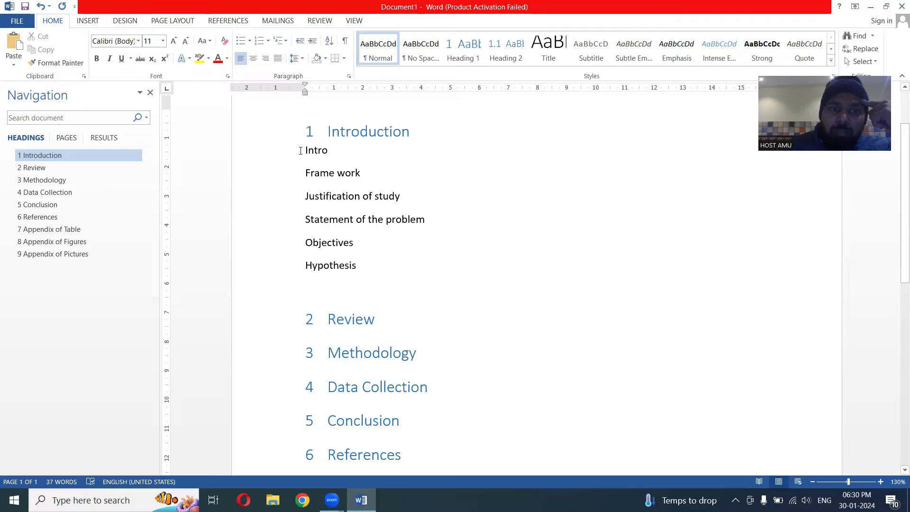
- Apply the Heading 2 style to the six lines from Intro to Hypothesis under the Introduction heading
click(351, 130)
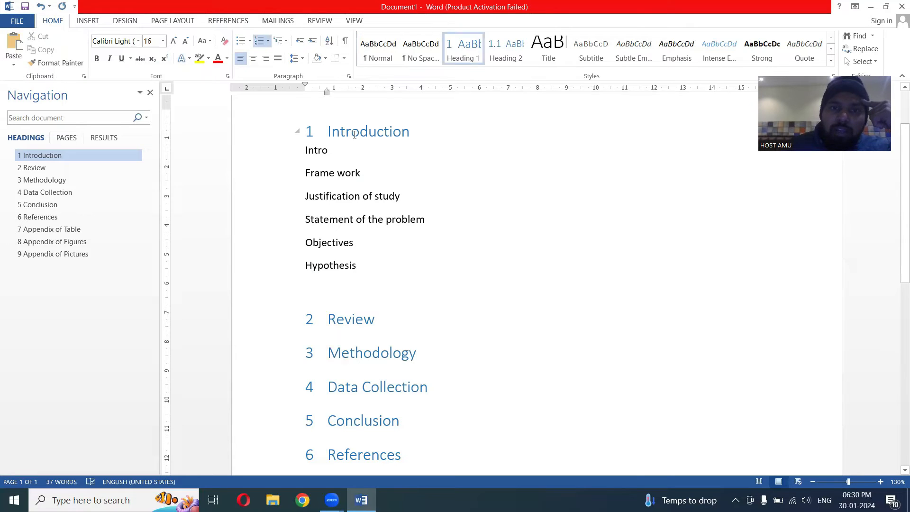
click(394, 263)
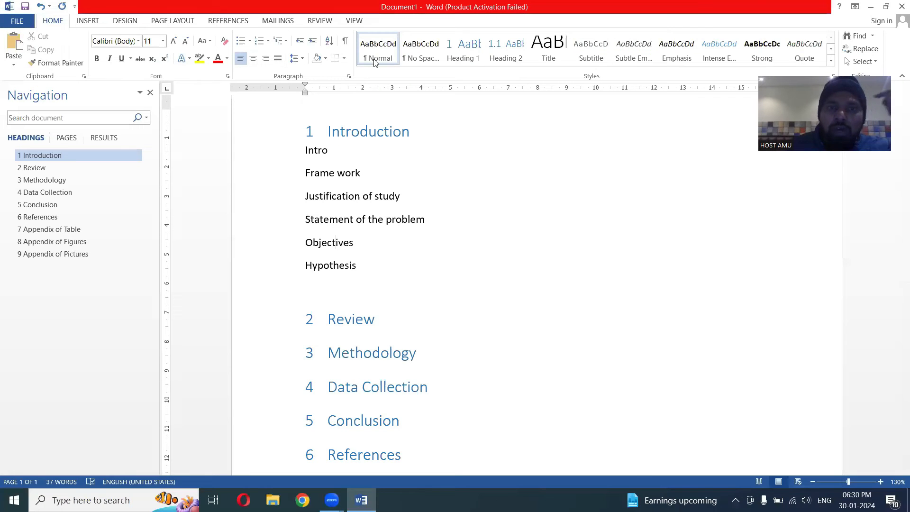
click(365, 130)
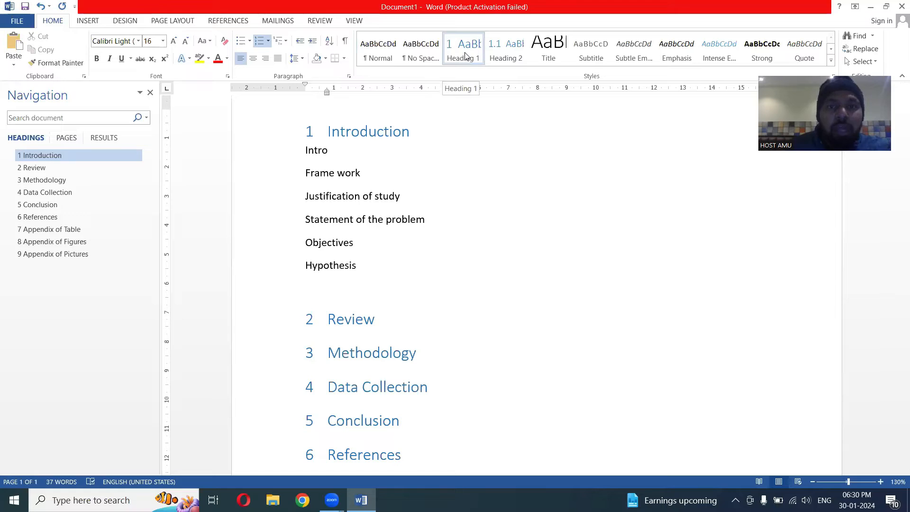
click(307, 151)
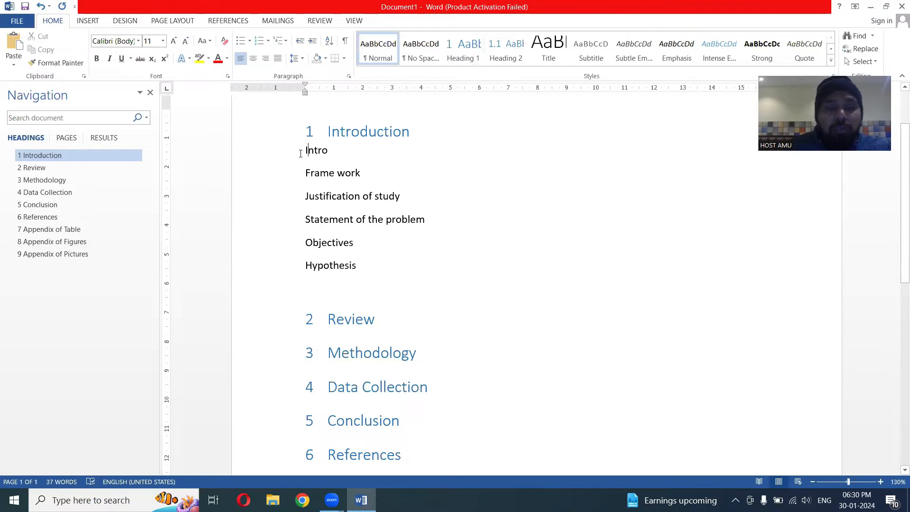
drag(300, 153, 362, 273)
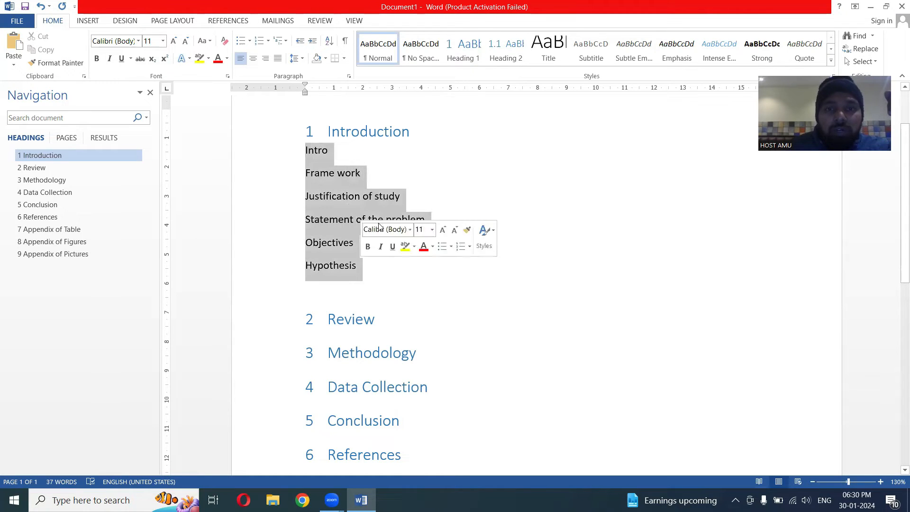
click(502, 57)
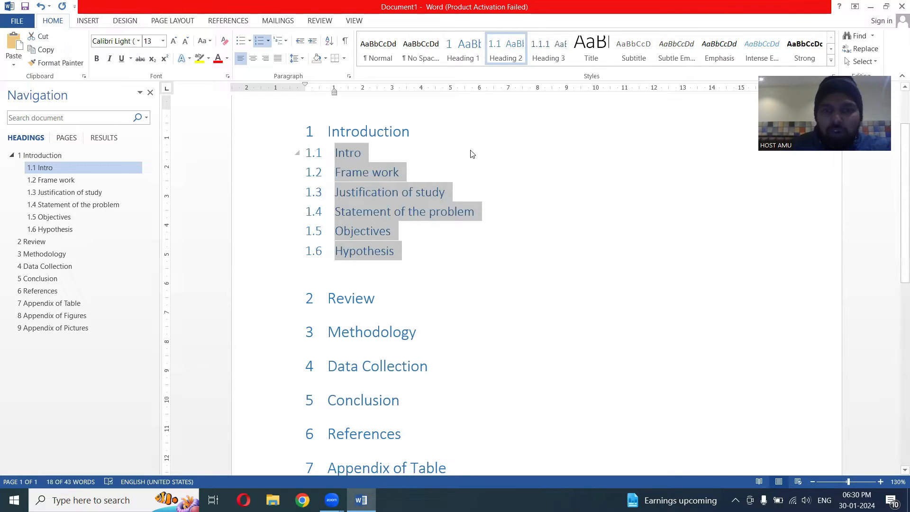
- Add the body text lines Abc and Def below the Intro subheading
click(424, 156)
key(Return)
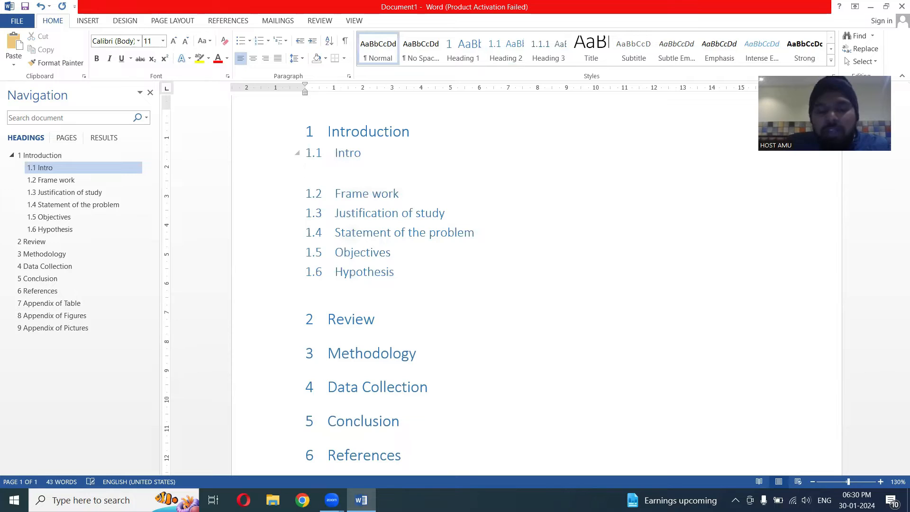
text(abc)
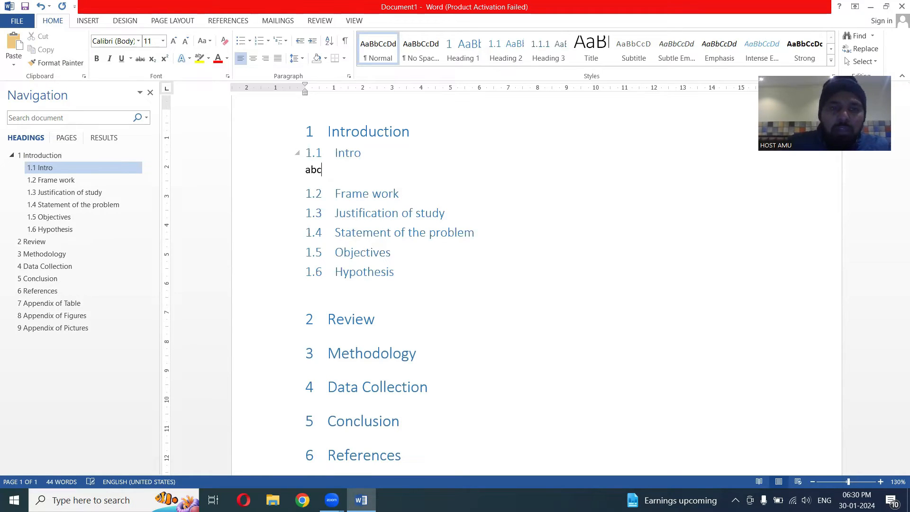
key(Return)
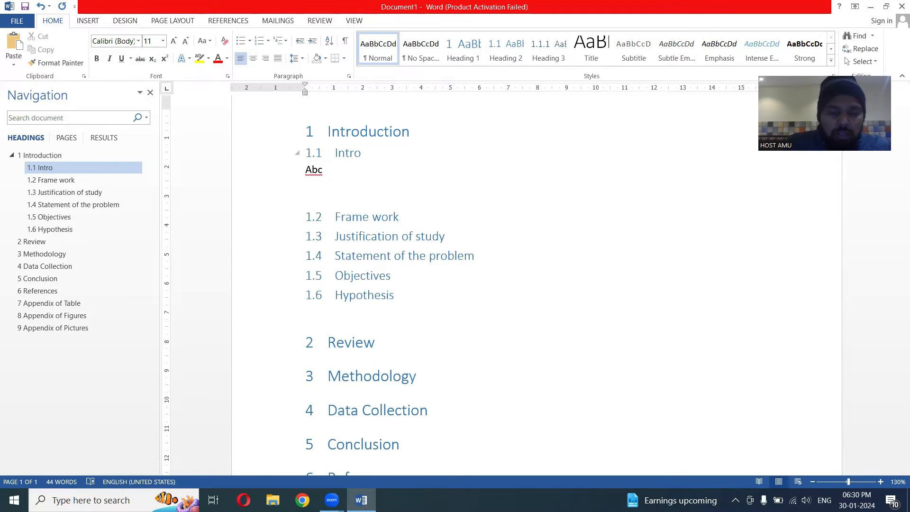
text(def)
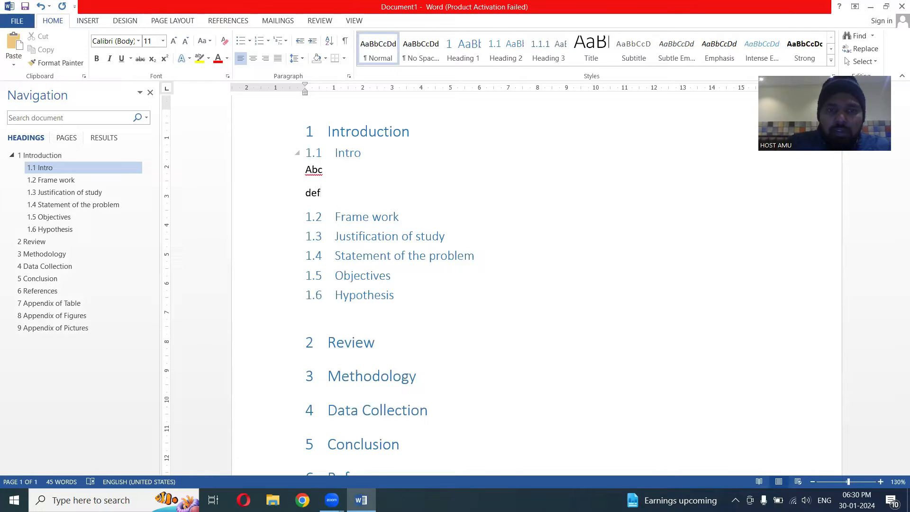
key(Return)
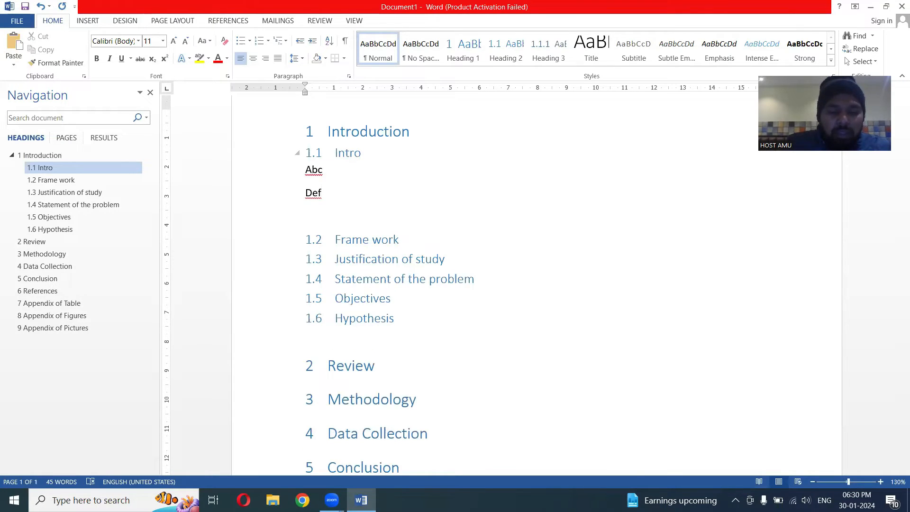
- Add the line Xyz below Def and apply the Heading 3 style to the Abc, Def and Xyz lines
text(xyz)
key(Return)
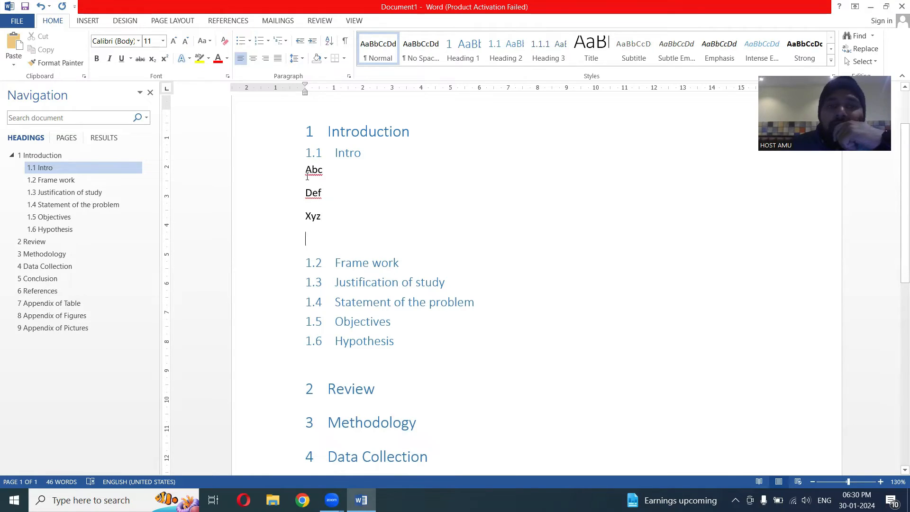
drag(309, 171, 313, 237)
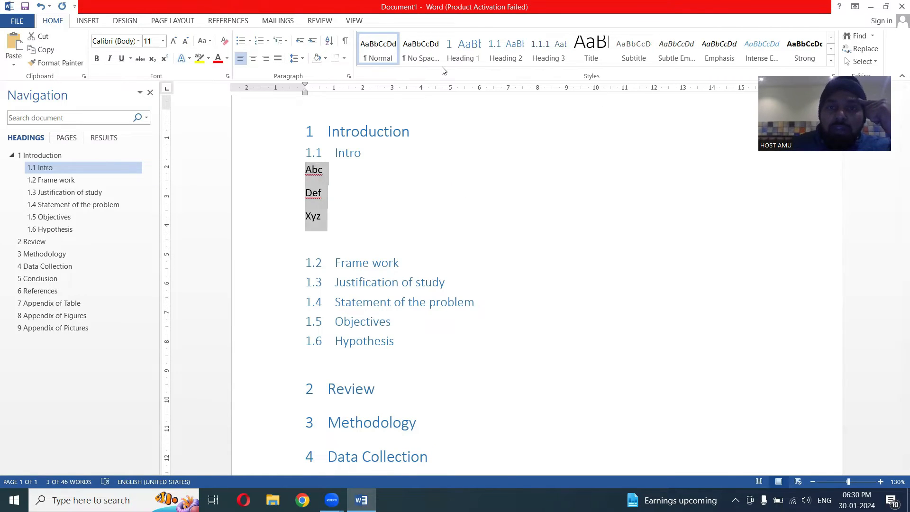
click(545, 51)
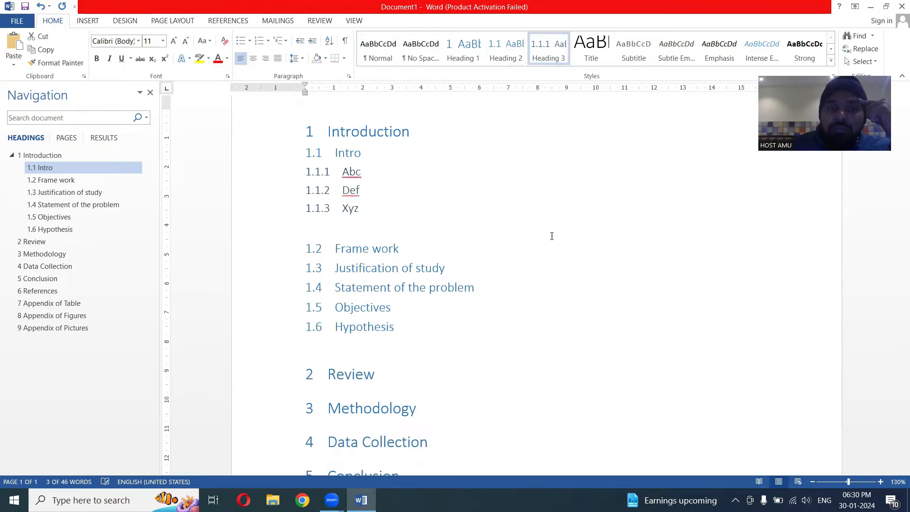
click(567, 247)
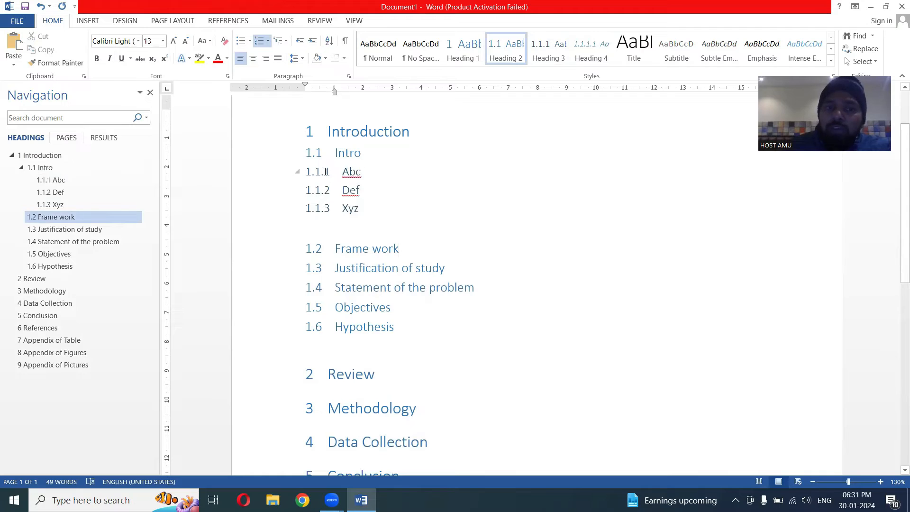
click(382, 210)
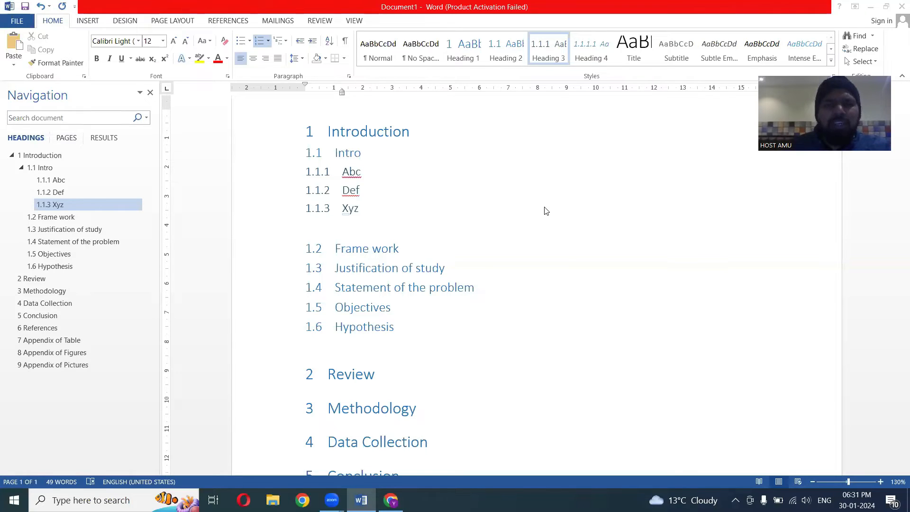
- Switch to Chrome and search Google for ict article
click(871, 7)
click(400, 251)
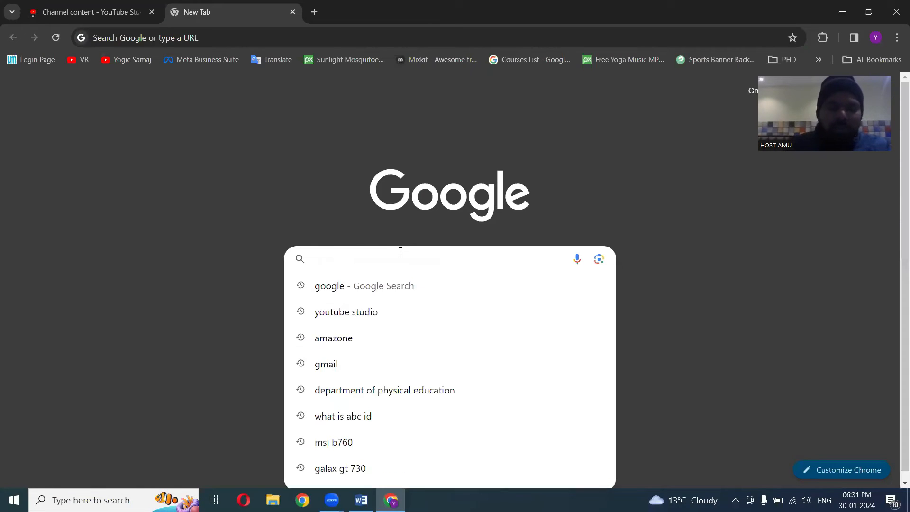
text(ict )
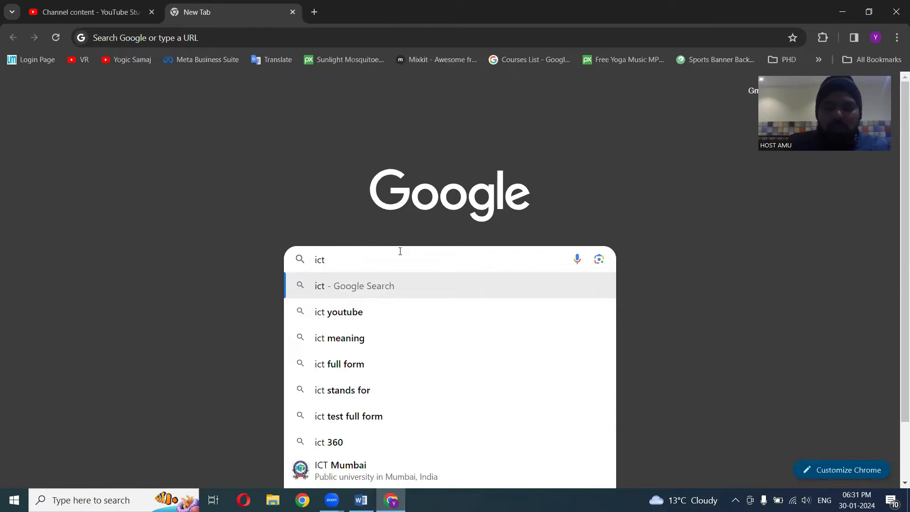
text(a)
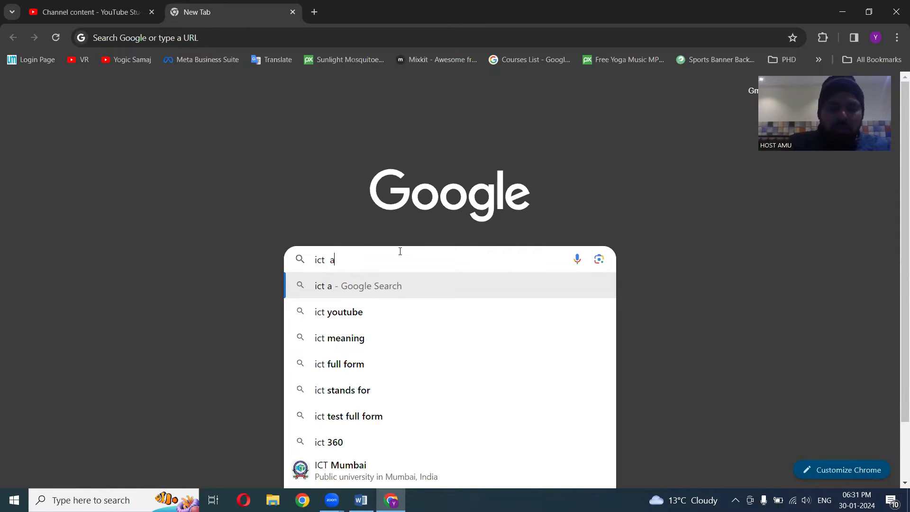
text(rti)
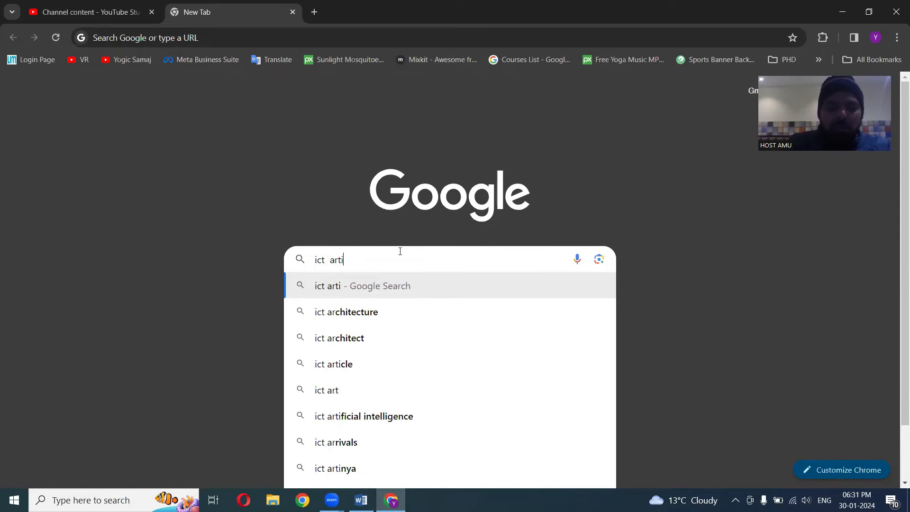
text(cle)
key(Return)
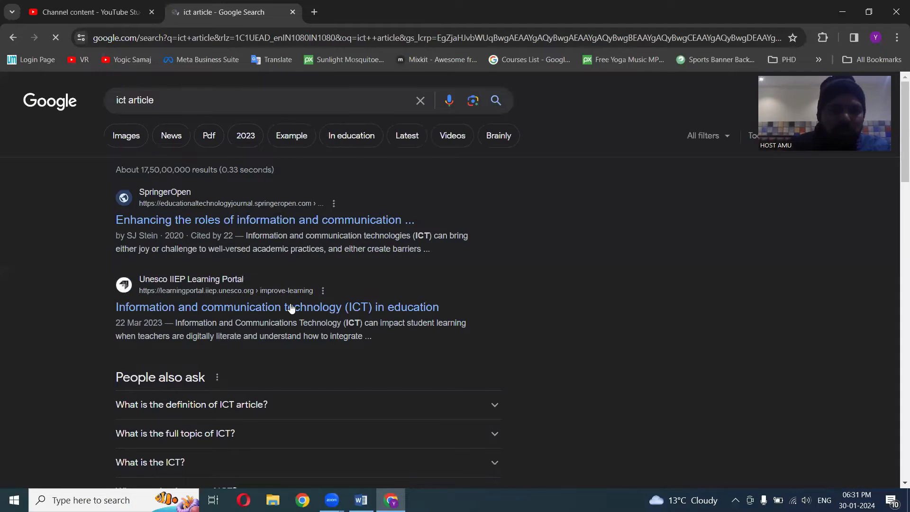
- Open the Himgiri Zee University PDF result titled Concept of ICT Meaning & Definition from the search results
scroll(334, 228, down, 3)
click(345, 233)
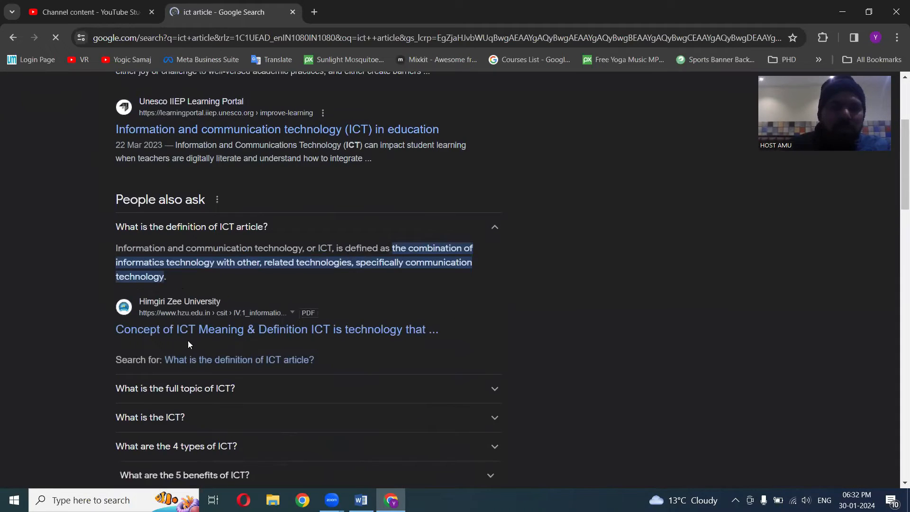
scroll(335, 305, down, 15)
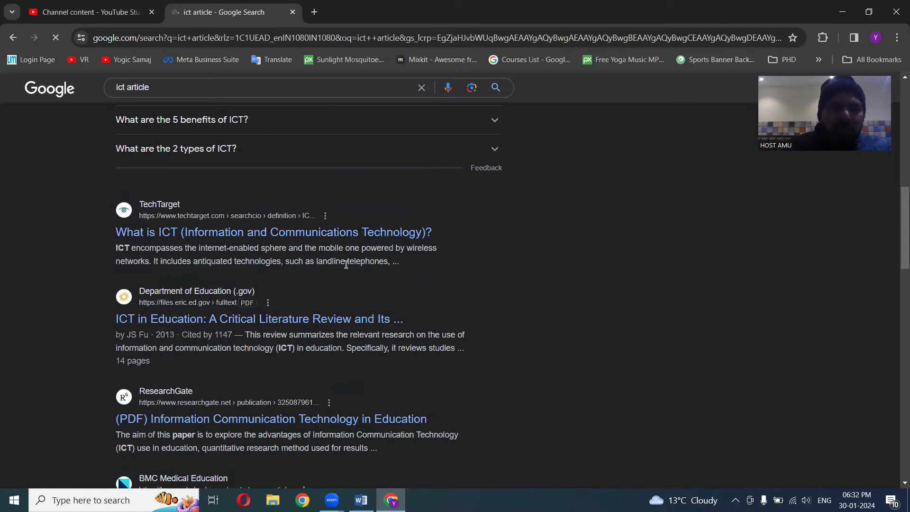
scroll(303, 293, up, 9)
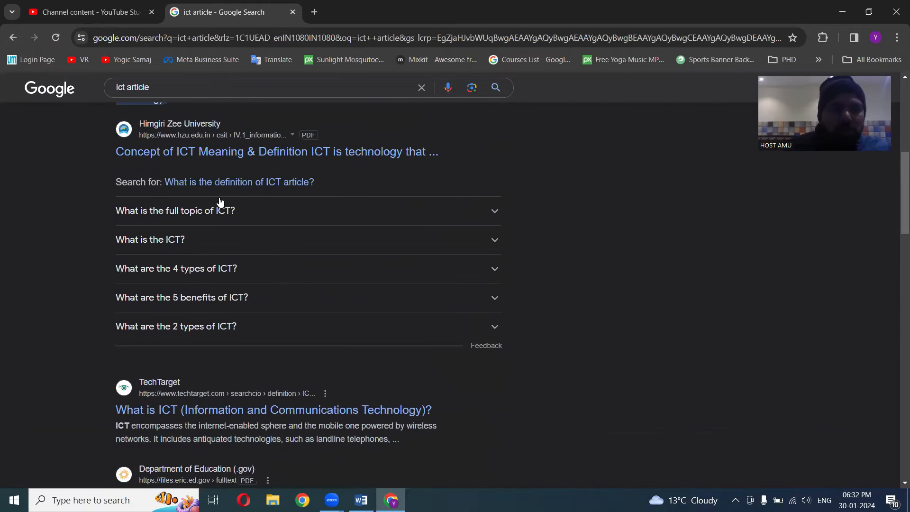
click(253, 153)
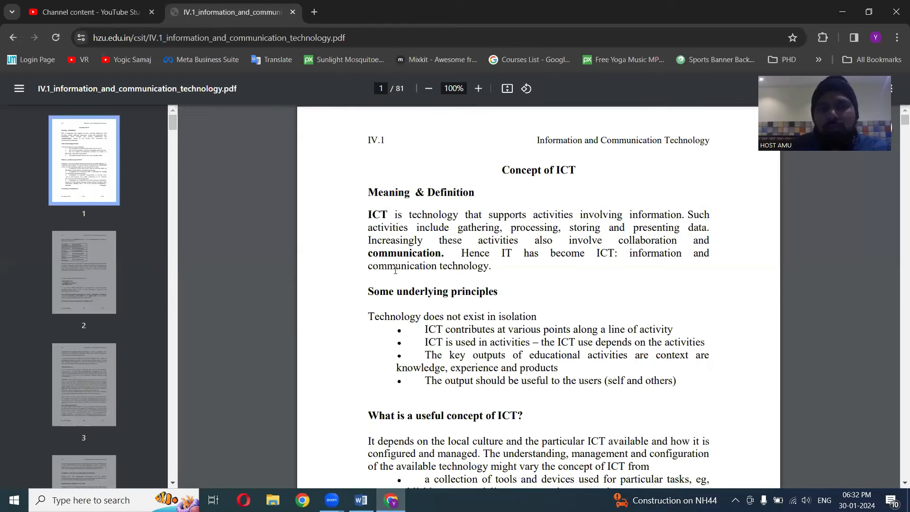
- Copy the three paragraphs under the Aims & Objective heading on page 3 of the PDF
scroll(447, 299, down, 20)
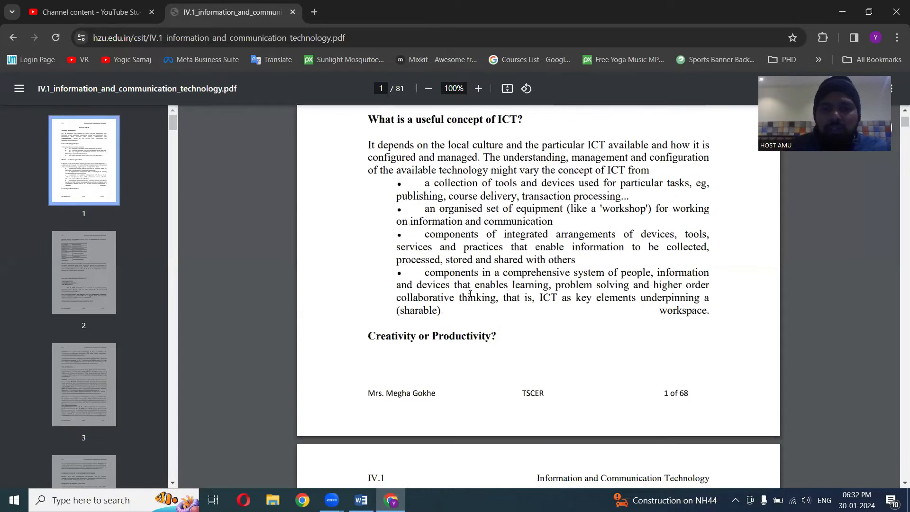
scroll(470, 294, down, 7)
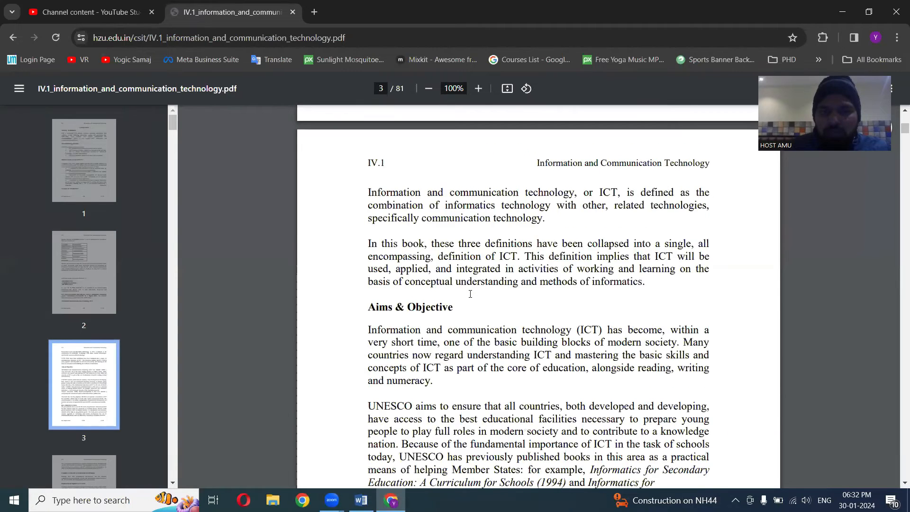
drag(368, 152, 710, 397)
key(ctrl+c)
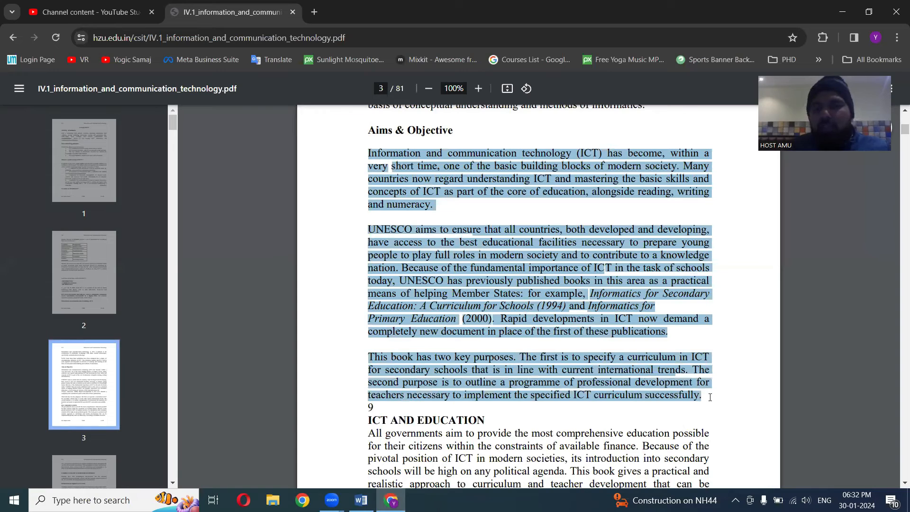
- Switch back to Word and paste the copied ICT paragraphs on a new line below the Xyz subheading
click(842, 12)
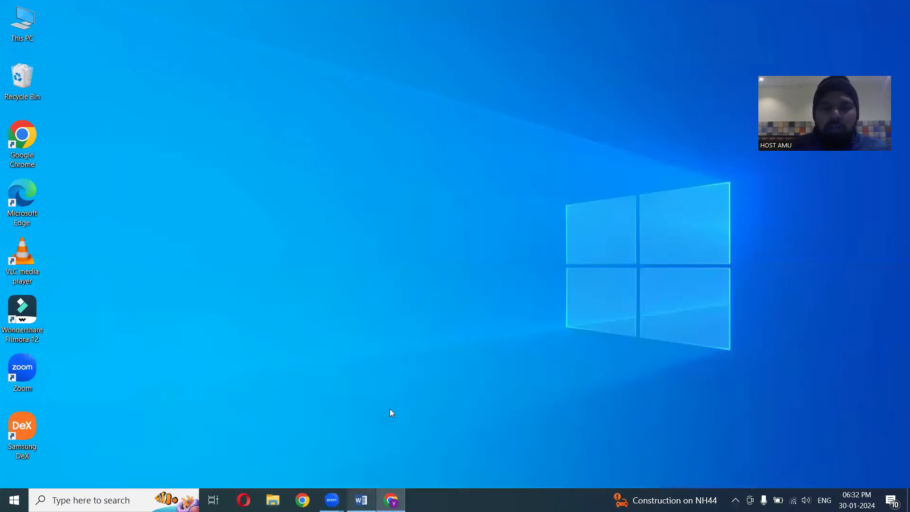
click(361, 500)
click(424, 214)
key(Return)
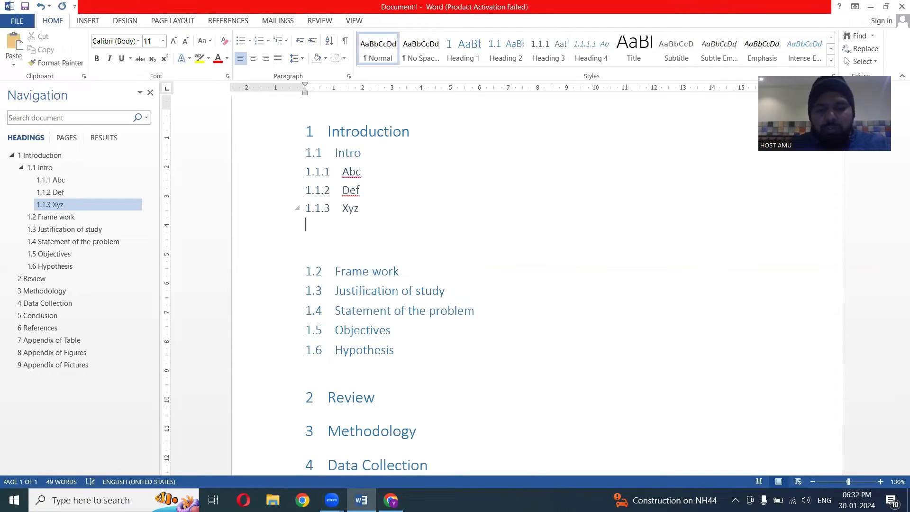
key(ctrl+v)
- Copy the passage from "ensure that all countries" to "Rapid" in the Xyz text and paste it below the Def subheading
drag(498, 271, 632, 343)
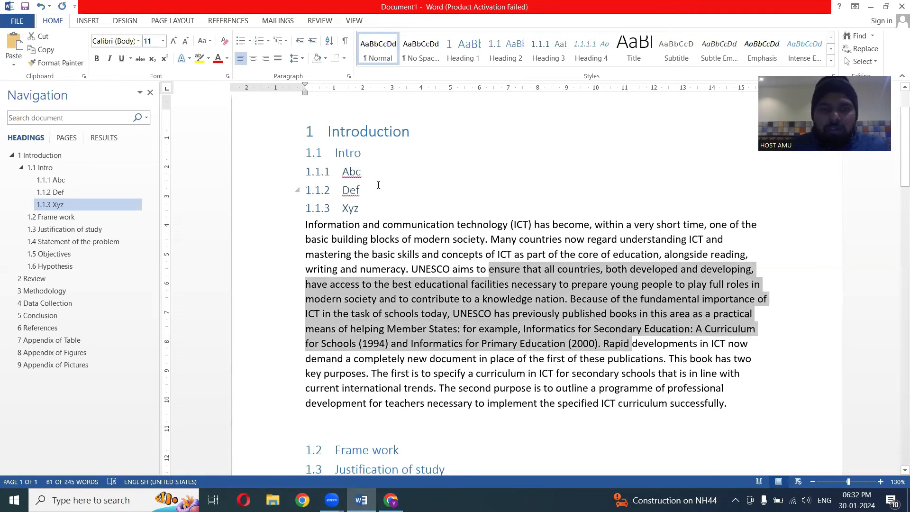
key(ctrl+c)
click(378, 185)
key(Return)
key(ctrl+v)
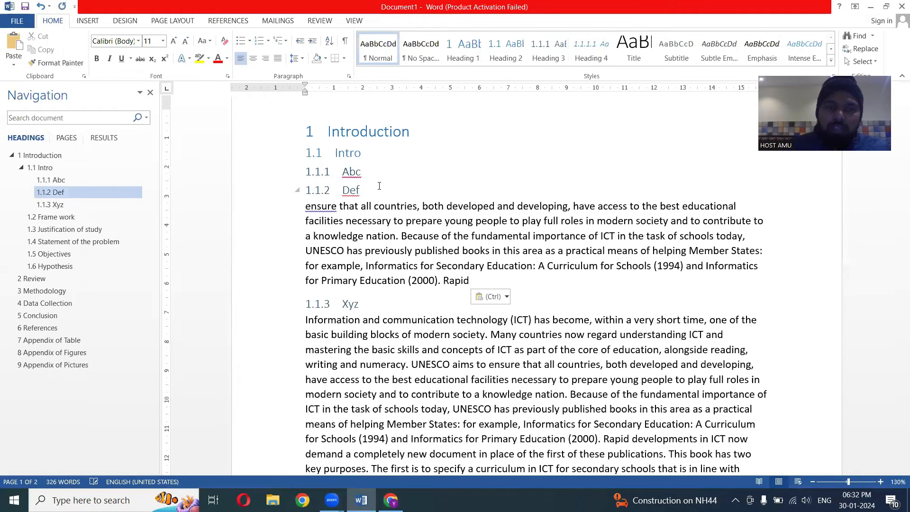
- Copy the Xyz text from "countries, both developed" to its end and paste it below the Abc subheading
drag(558, 364, 730, 470)
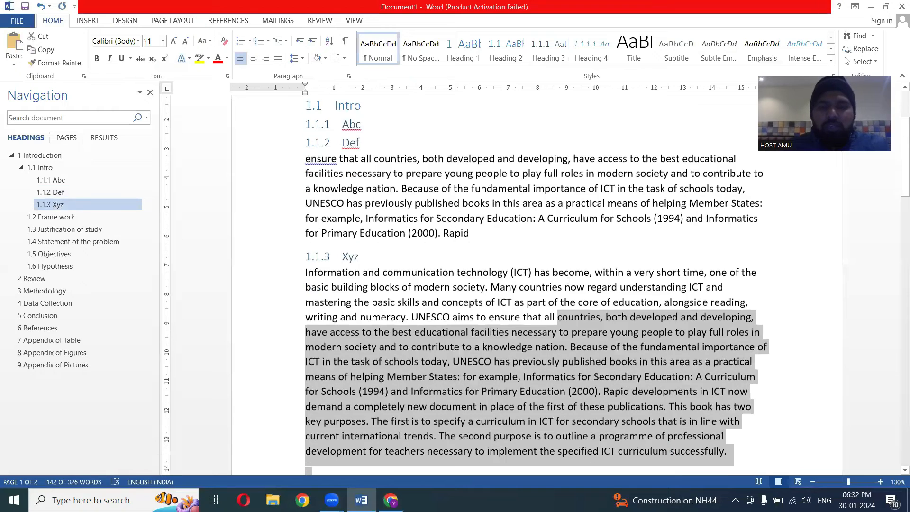
key(ctrl+c)
click(386, 128)
key(Return)
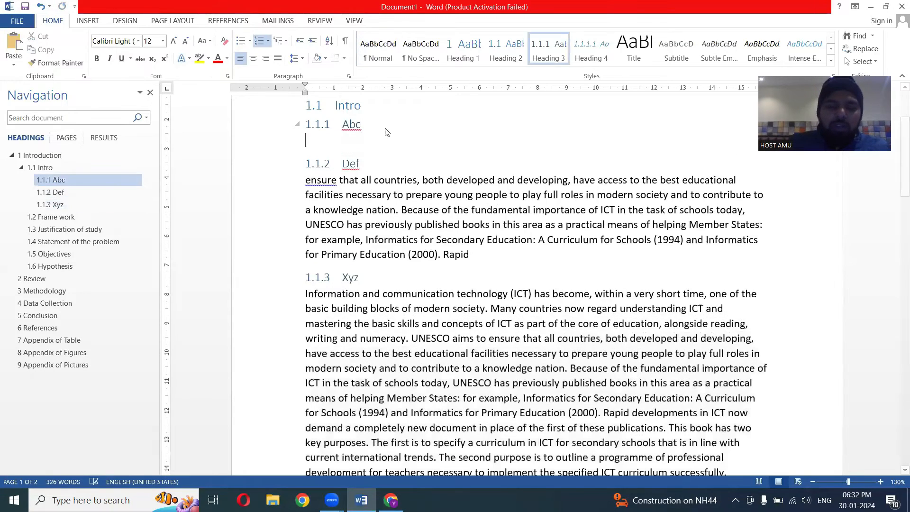
key(ctrl+v)
- Insert an empty body text line between the Intro heading and the Abc subheading
scroll(385, 128, down, 2)
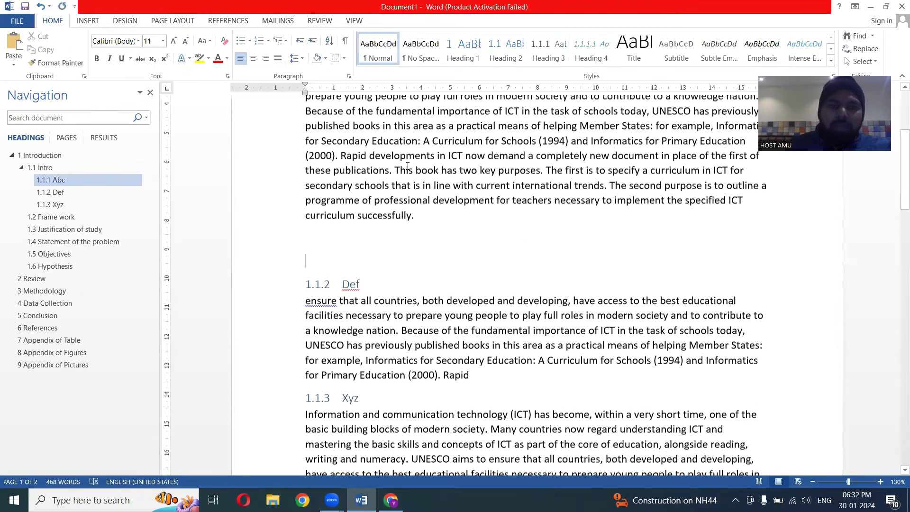
scroll(388, 132, up, 3)
click(395, 138)
key(Return)
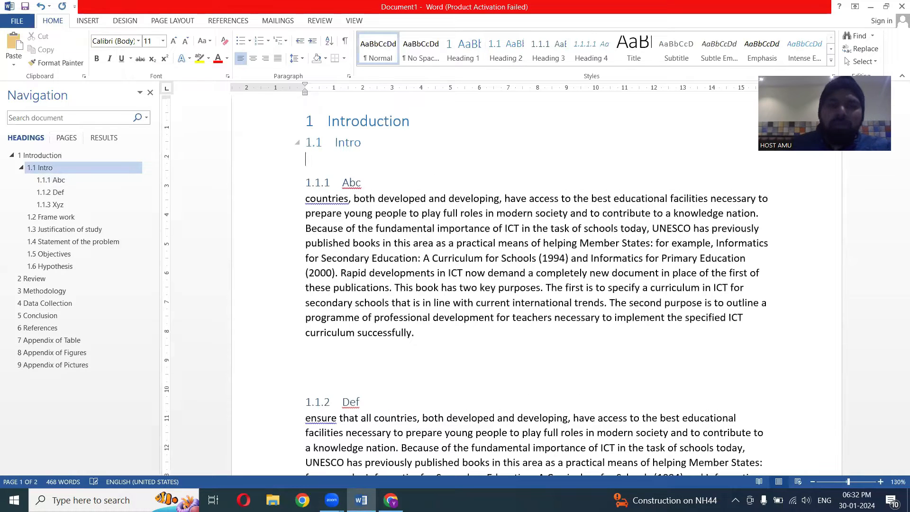
- Review the pasted body text and the numbered headings from Introduction through Appendix of Pictures
scroll(376, 276, down, 2)
scroll(376, 276, down, 5)
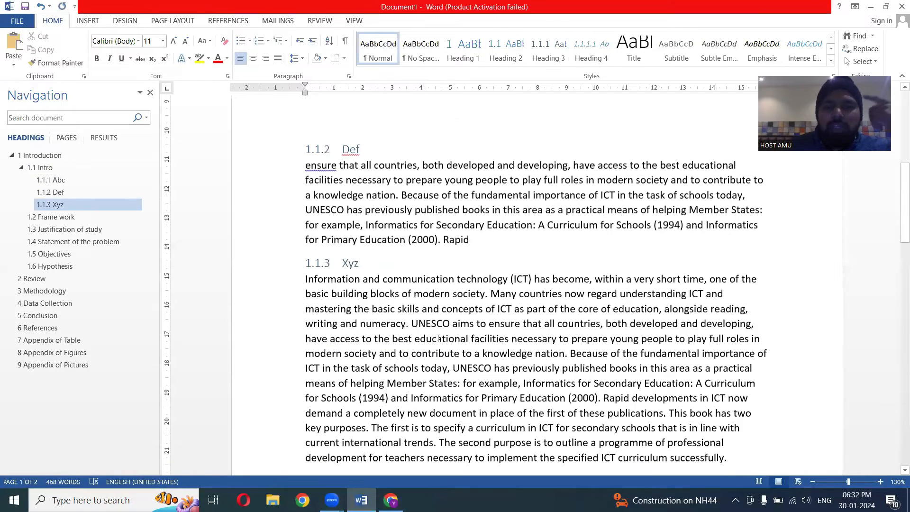
scroll(438, 339, down, 15)
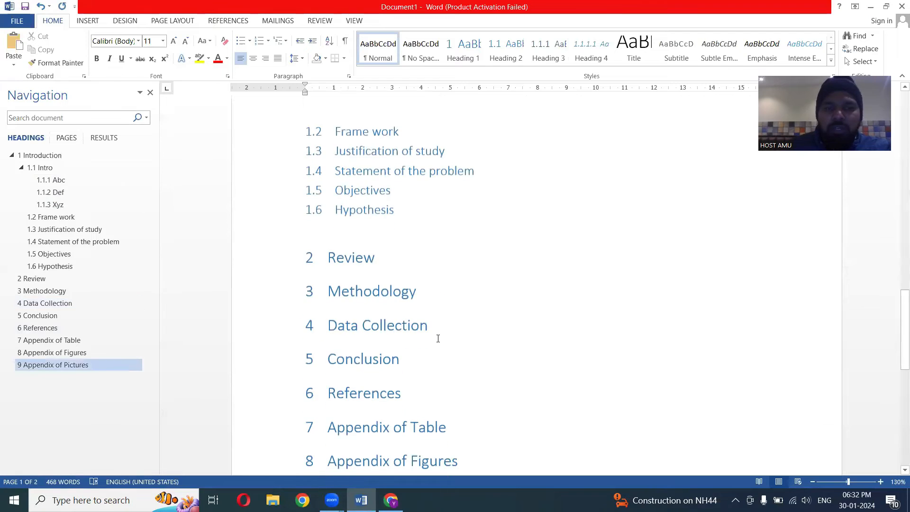
scroll(438, 339, down, 1)
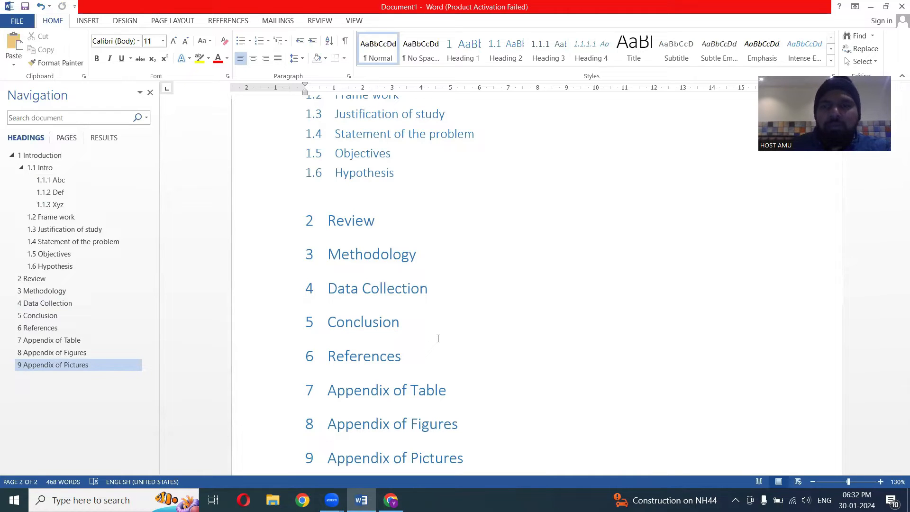
scroll(438, 338, up, 10)
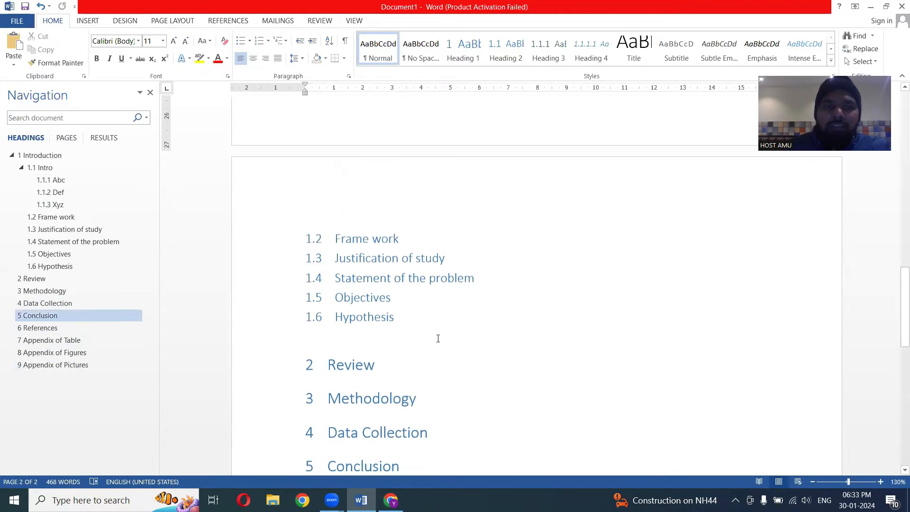
scroll(438, 338, up, 10)
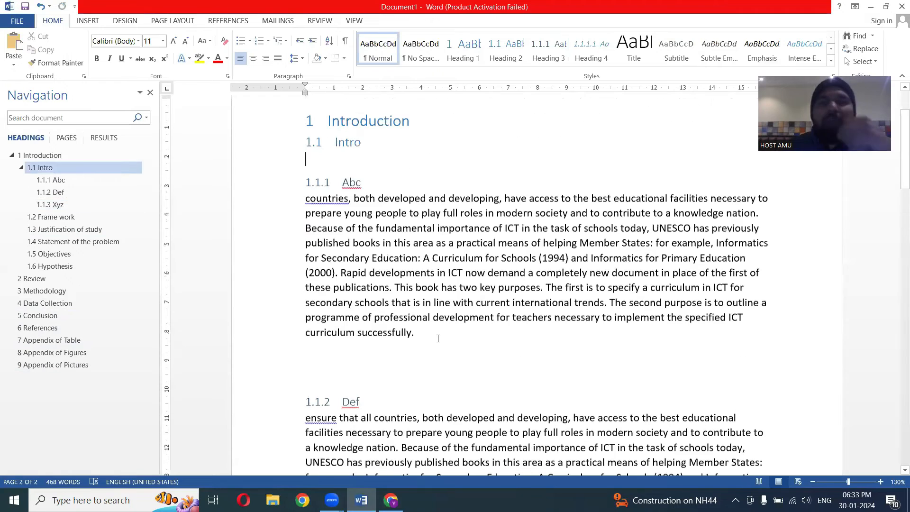
scroll(477, 299, up, 3)
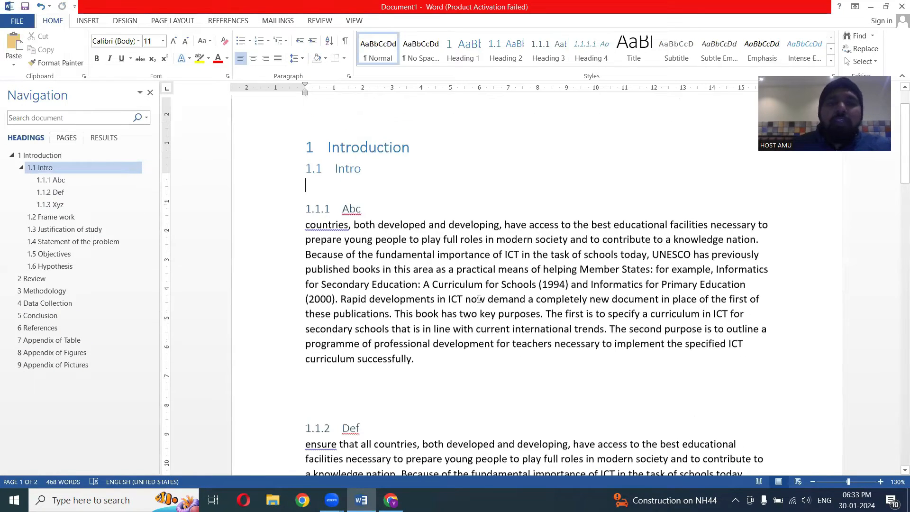
click(310, 188)
click(323, 168)
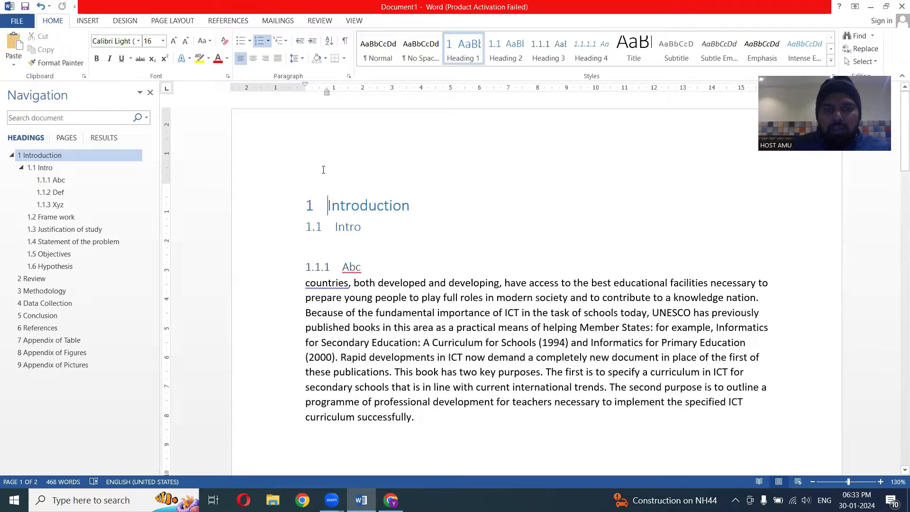
double_click(356, 164)
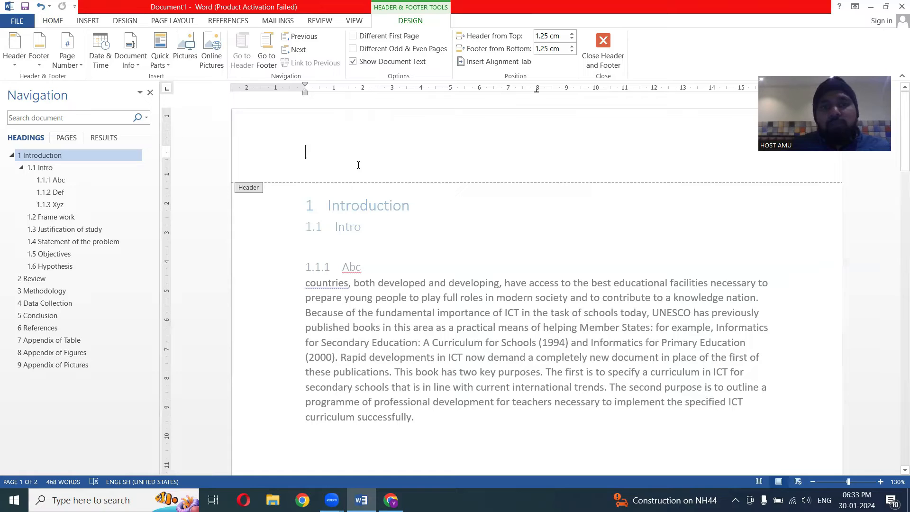
double_click(307, 205)
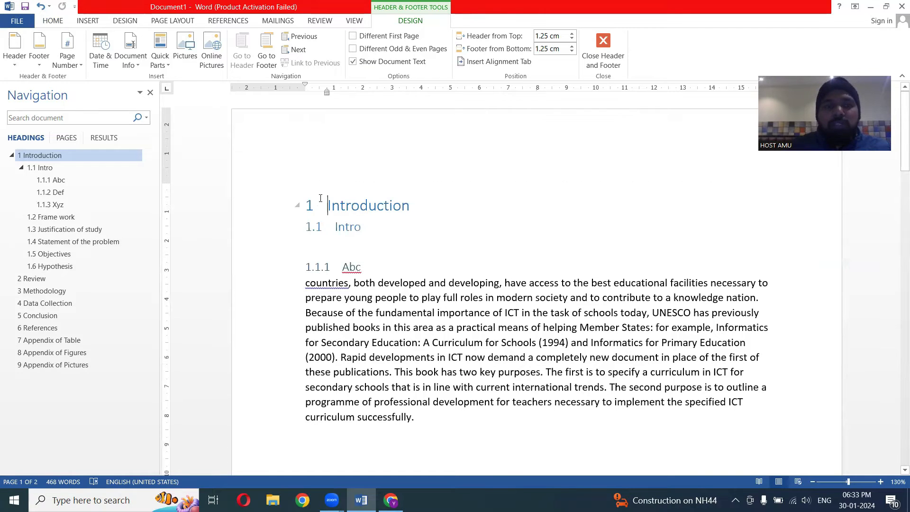
click(288, 197)
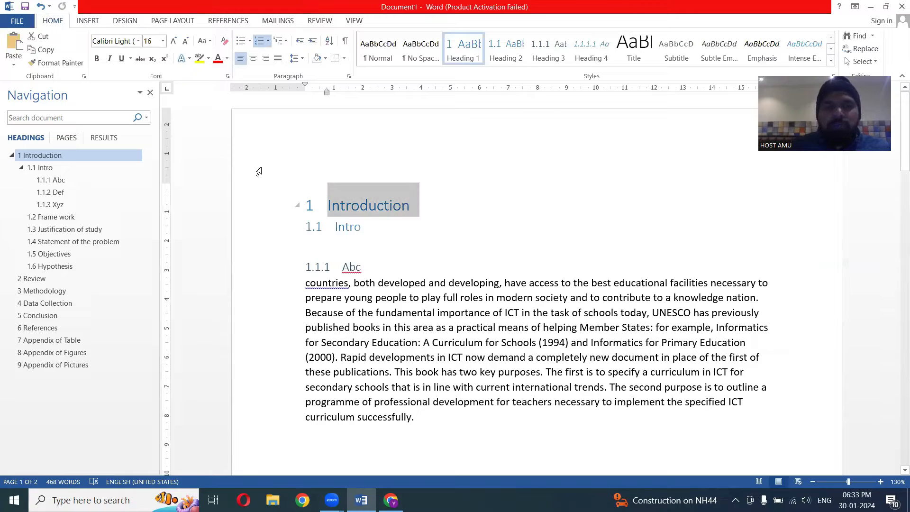
- Insert a page break before the Introduction heading
click(325, 182)
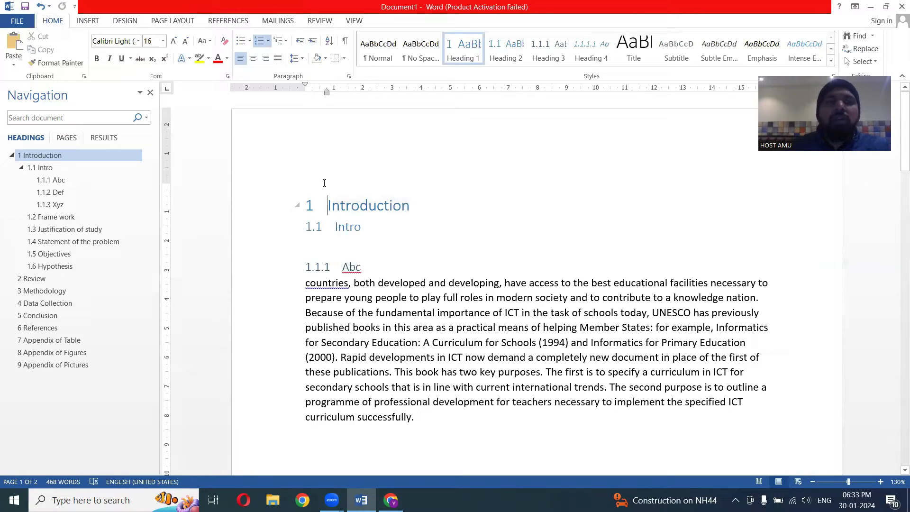
click(172, 21)
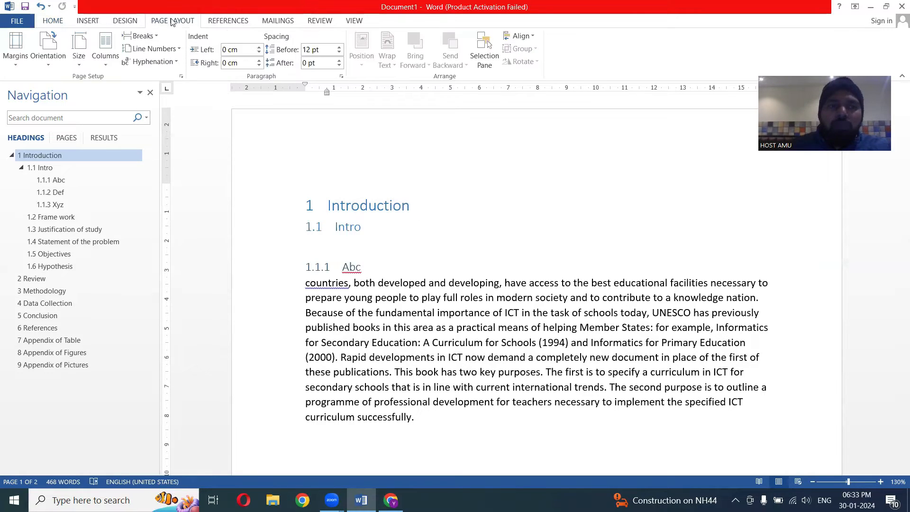
click(141, 36)
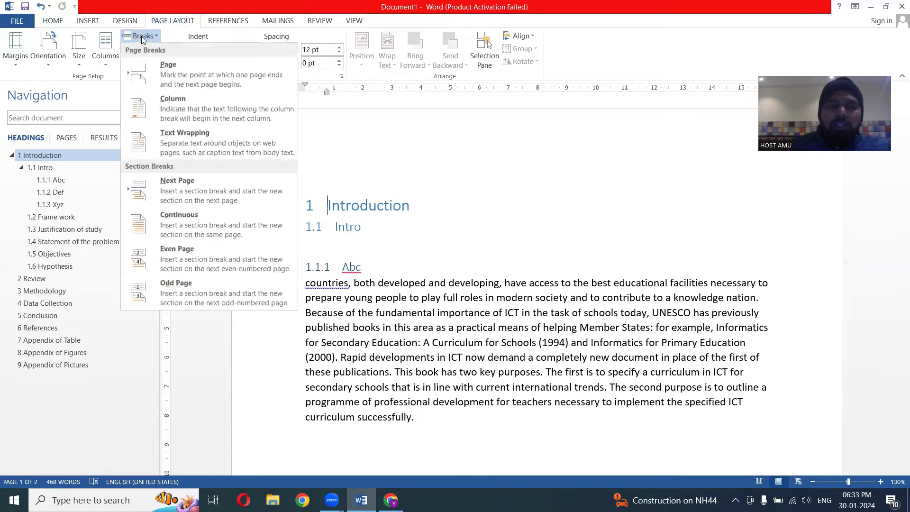
click(178, 65)
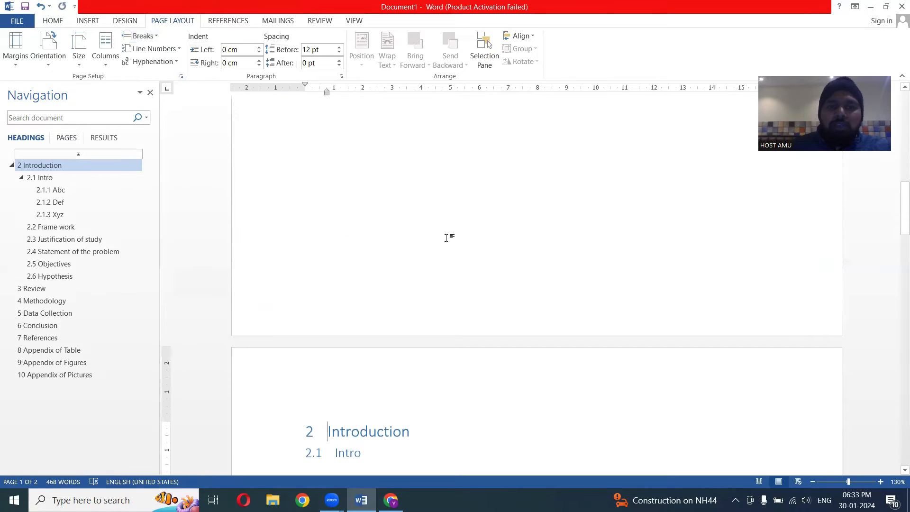
scroll(496, 280, up, 6)
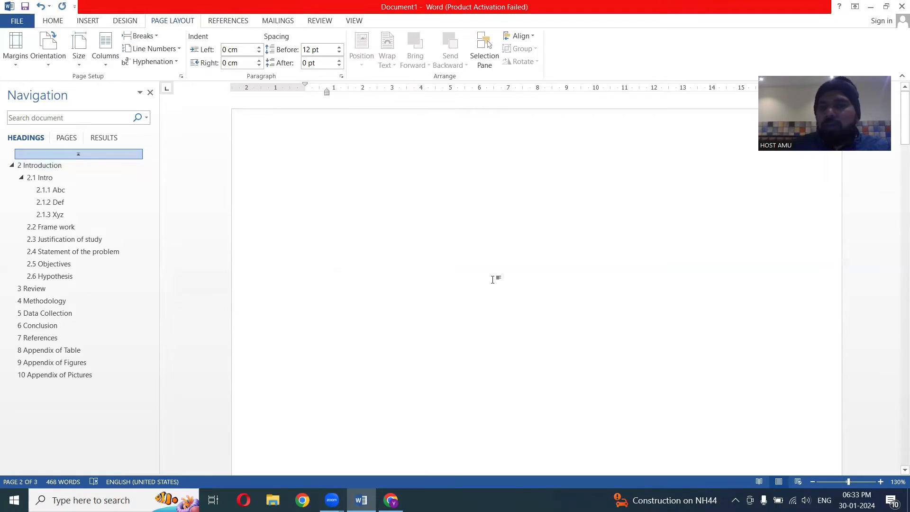
scroll(493, 280, down, 8)
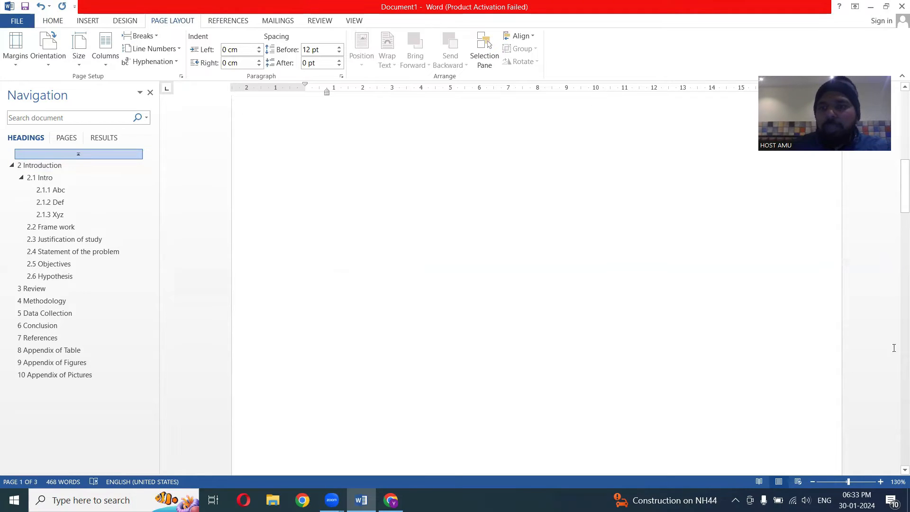
drag(897, 191, 897, 109)
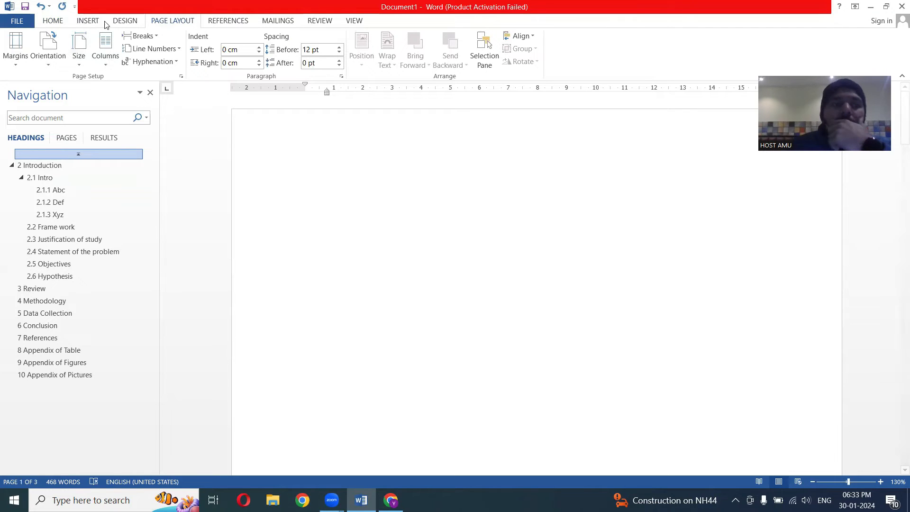
click(17, 21)
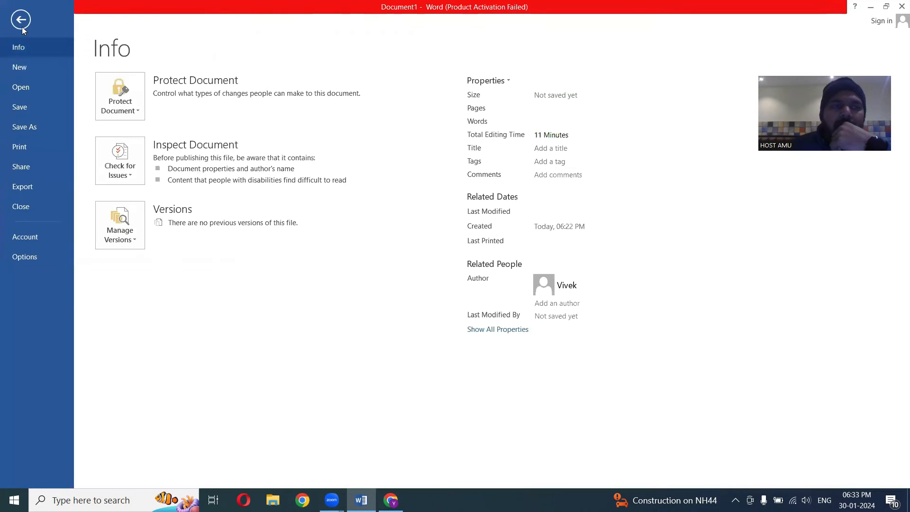
click(20, 20)
- Remove the page break and the empty numbered heading line in front of the Introduction heading
click(63, 177)
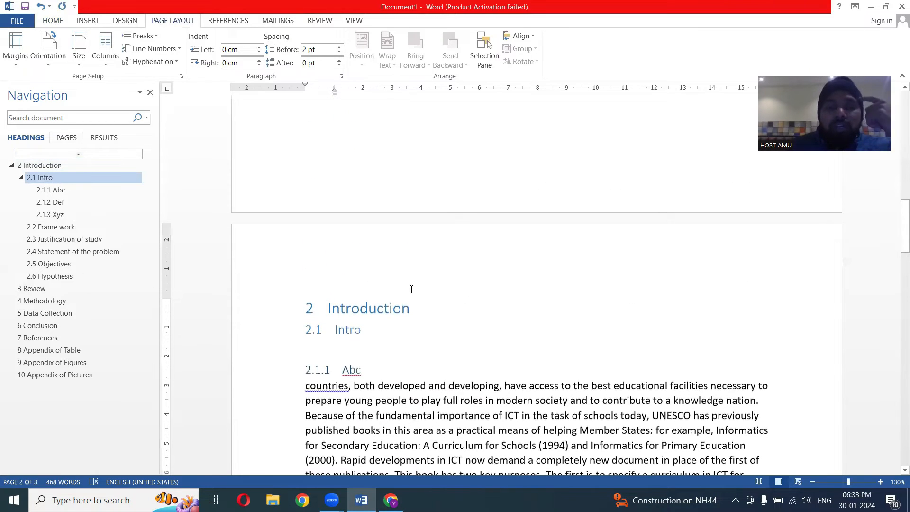
scroll(412, 289, down, 7)
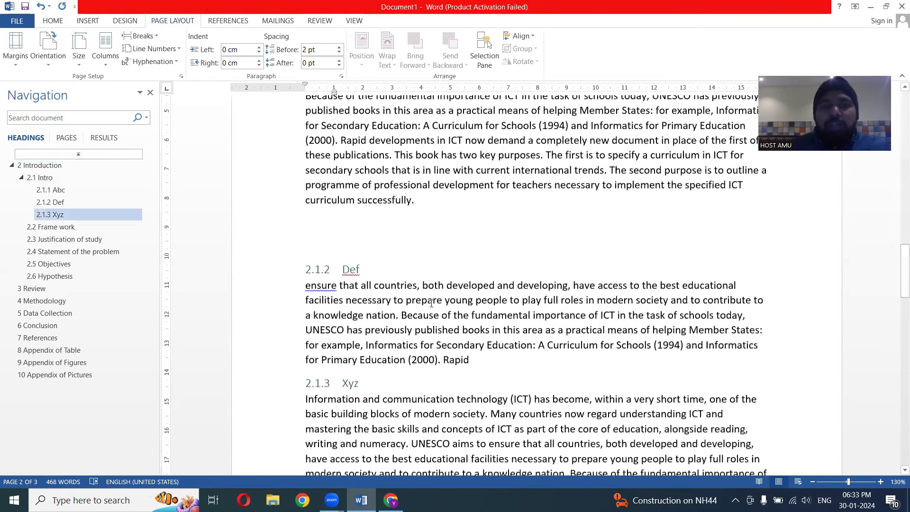
scroll(425, 303, up, 4)
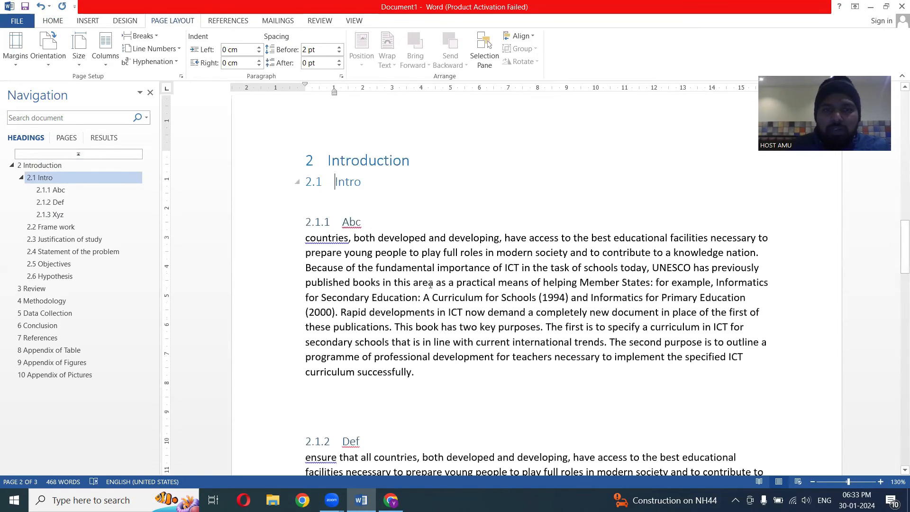
scroll(379, 256, up, 2)
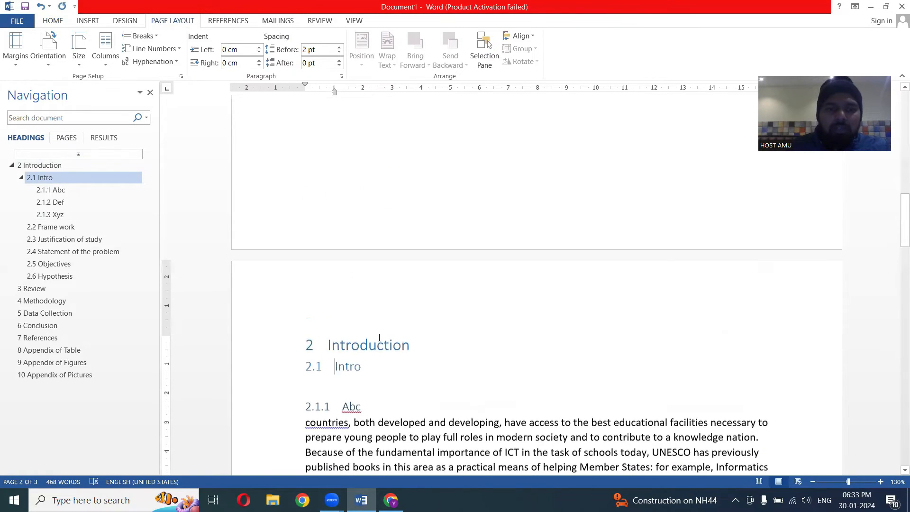
scroll(331, 221, up, 12)
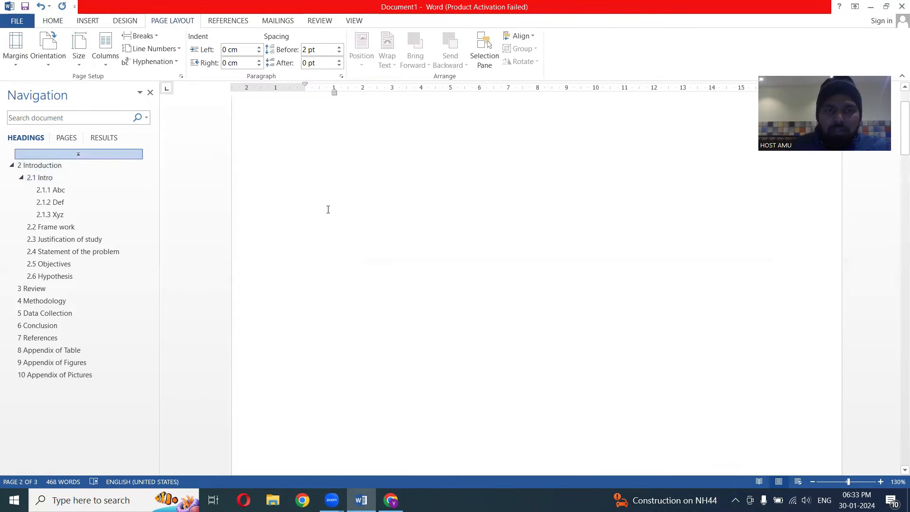
click(412, 188)
key(Delete)
key(Delete)
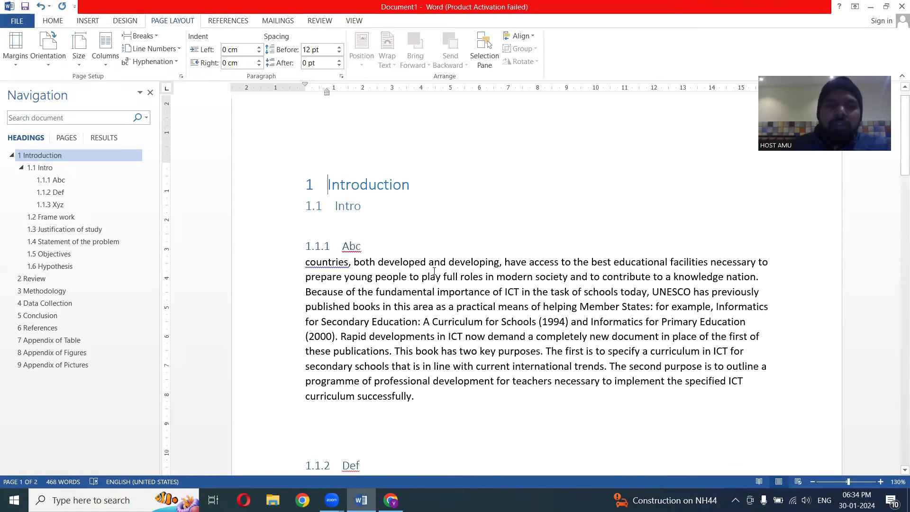
- Add a body text line below the Review heading and paste the copied passage there nine times
scroll(429, 271, up, 1)
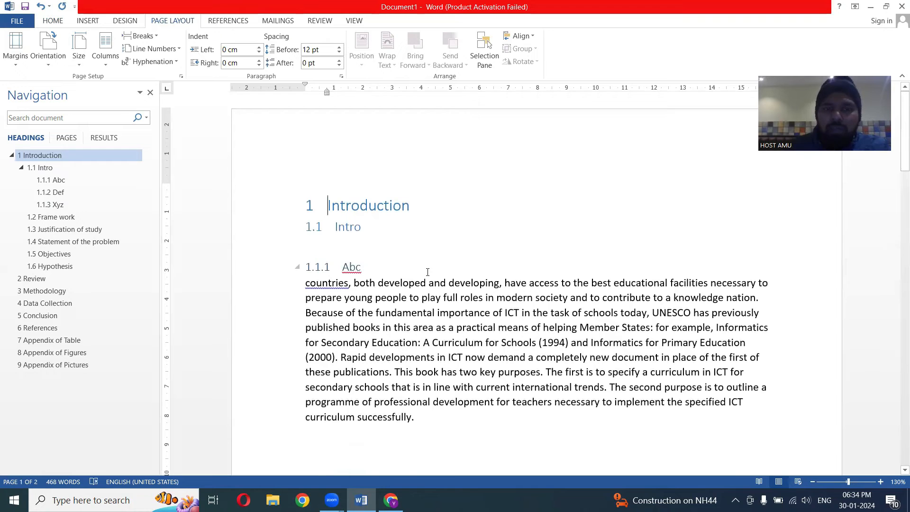
scroll(427, 272, down, 15)
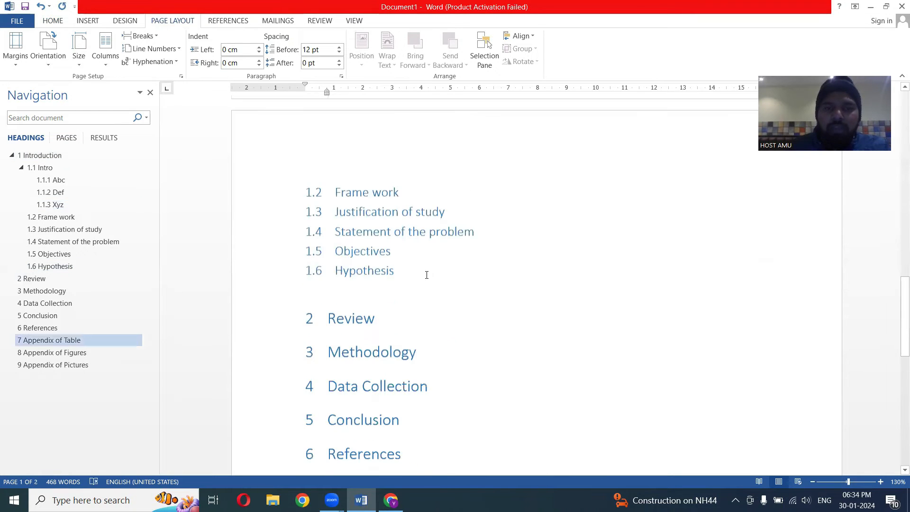
scroll(422, 258, up, 5)
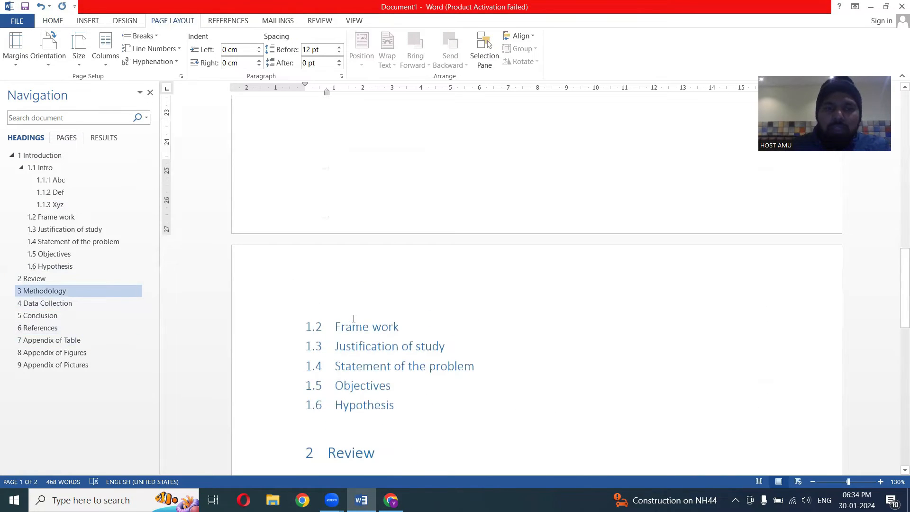
scroll(346, 313, down, 6)
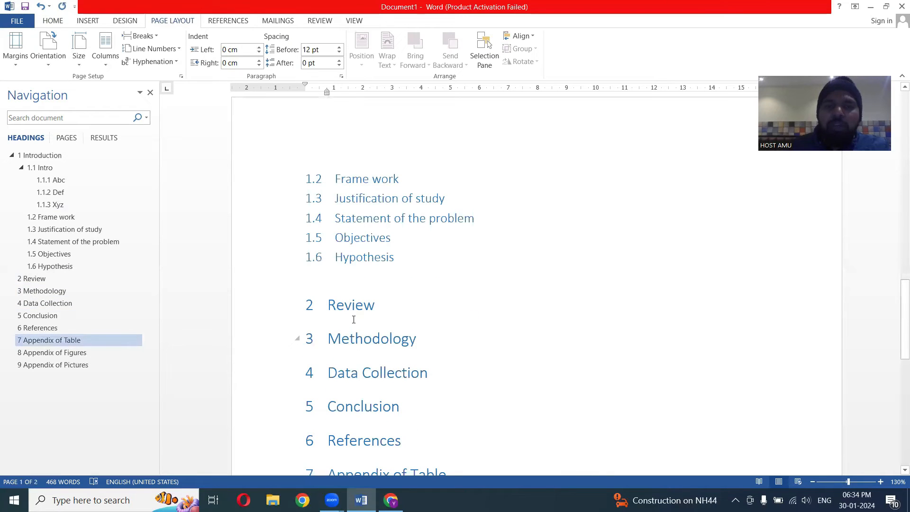
click(354, 320)
click(414, 302)
key(Return)
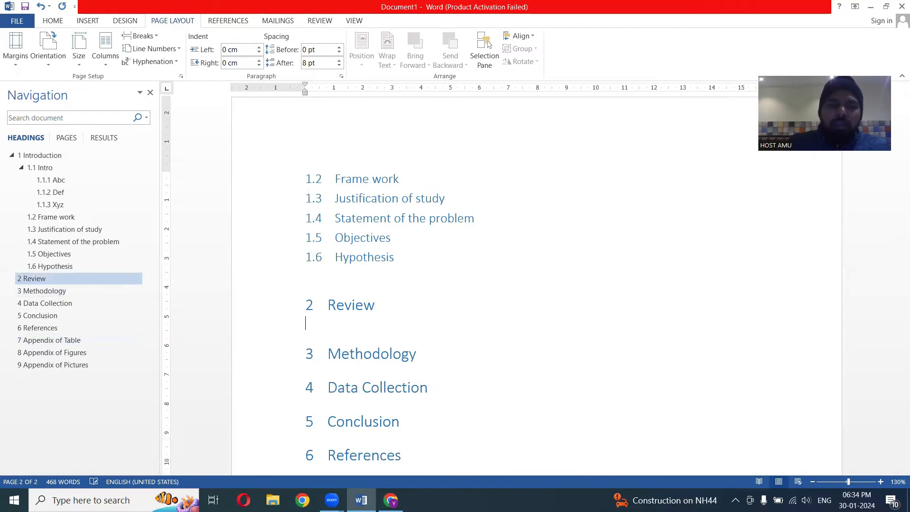
key(ctrl+v)
key(ctrl+v)
key(ctrl+v)
key(ctrl+v)
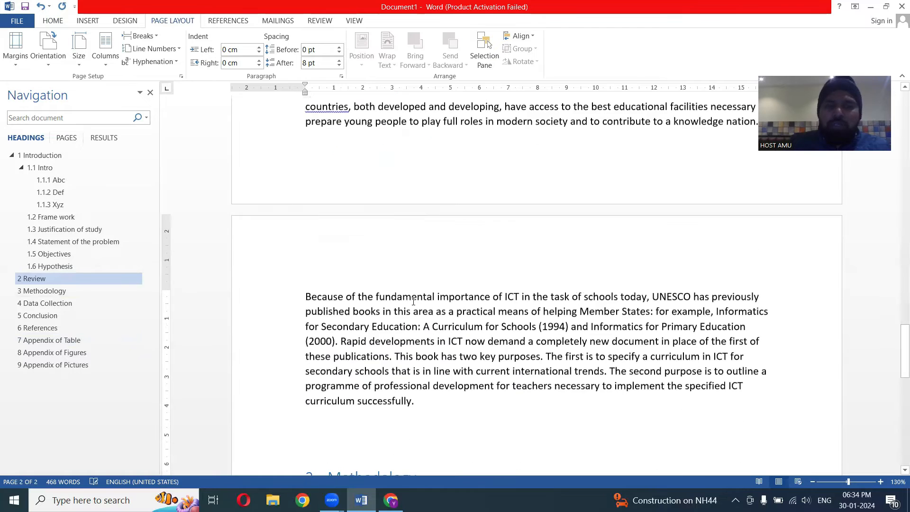
key(ctrl+v)
key(ctrl+v)
key(ctrl+v)
key(ctrl+v)
key(ctrl+v)
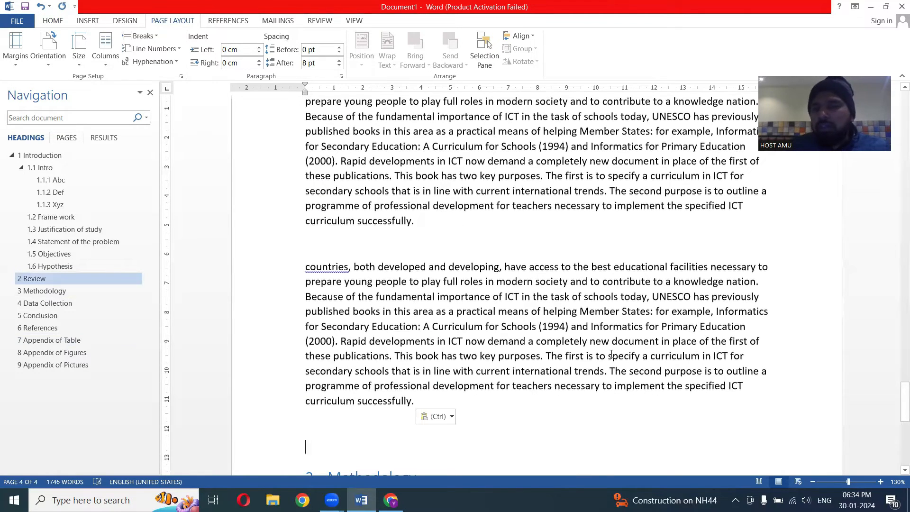
- Add a body text line below the Conclusion heading and paste the copied passage there several times
scroll(500, 363, down, 3)
scroll(426, 275, down, 4)
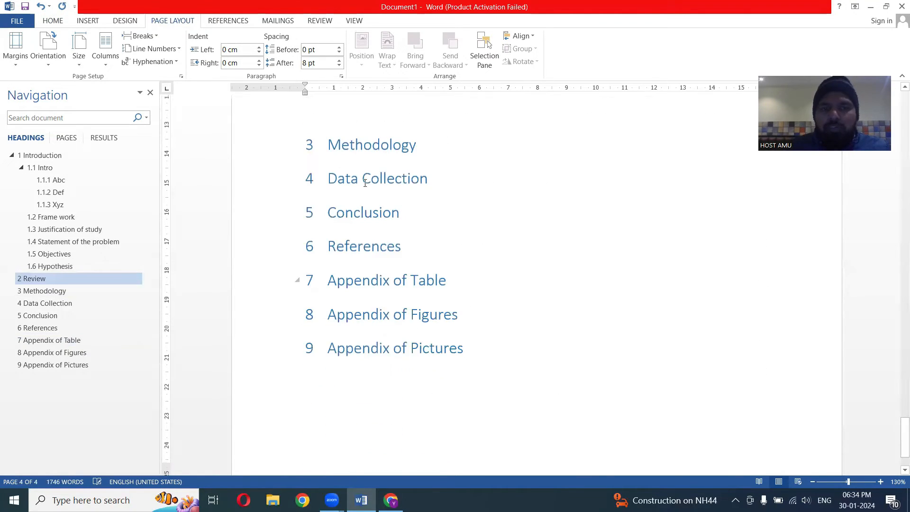
click(423, 209)
key(Return)
text(countries, both developed and developing, have access to the best educational facilities necessary to prepare young people to play full roles in modern society and to contribute to a knowledge nation. Because of the fundamental importance of ICT in the task of schools today, UNESCO has previously published books in this area as a practical means of helping Member States: for example, Informatics for Secondary Education: A Curriculum for Schools (1994) and Informatics for Primary Education (2000). Rapid developments in ICT now demand a completely new document in place of the first of these publications. This book has two key purposes. The first is to specify a curriculum in ICT for secondary schools that is in line with current international trends. The second purpose is to outline a programme of professional development for teachers necessary to implement the specified ICT curriculum successfully.)
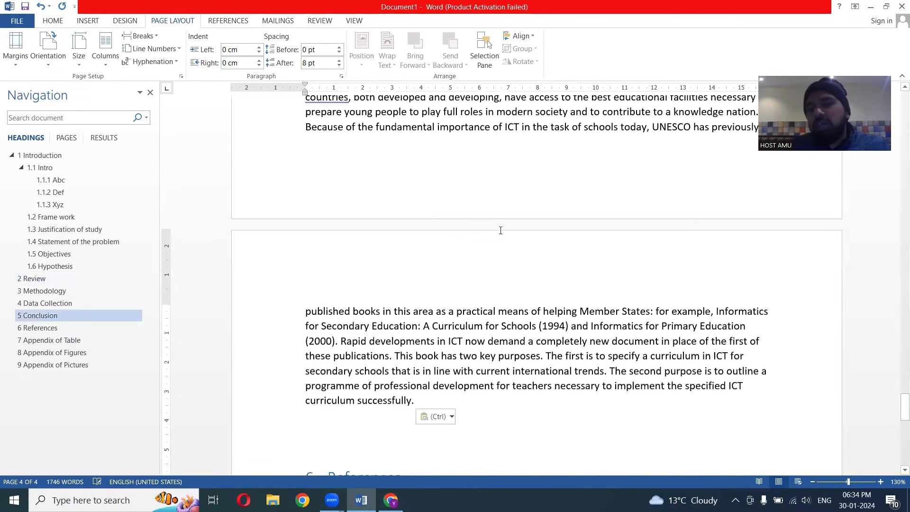
key(ctrl+v)
key(ctrl+v)
- Review the document from the Frame work subheading through the pasted Review text to the Conclusion heading
scroll(880, 262, up, 1)
drag(902, 341, 896, 44)
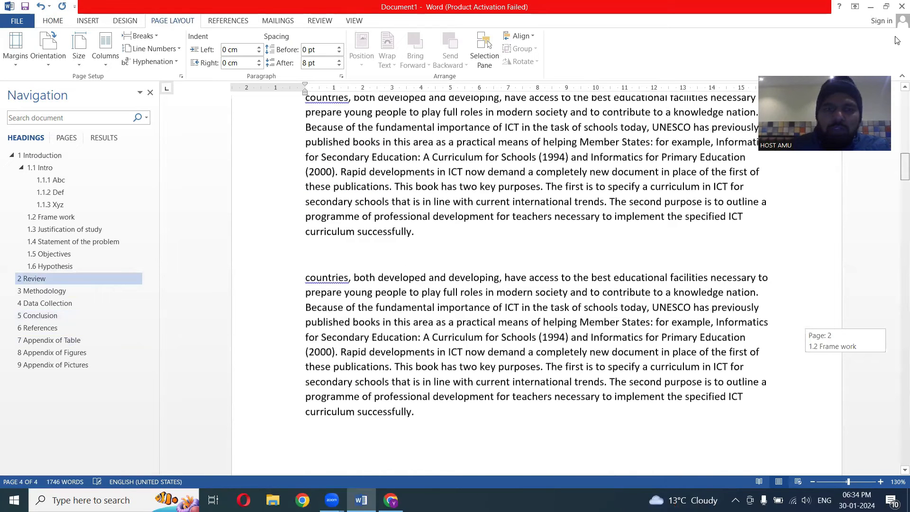
scroll(428, 252, down, 10)
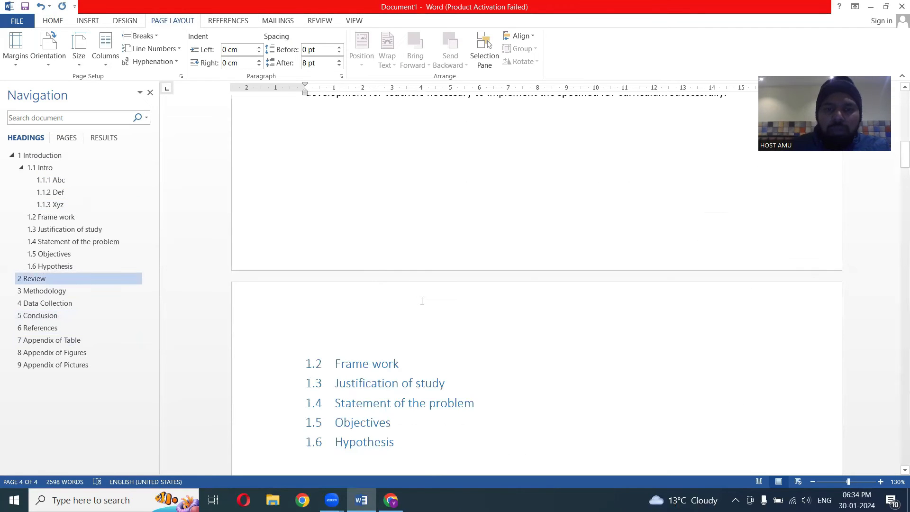
scroll(422, 301, down, 5)
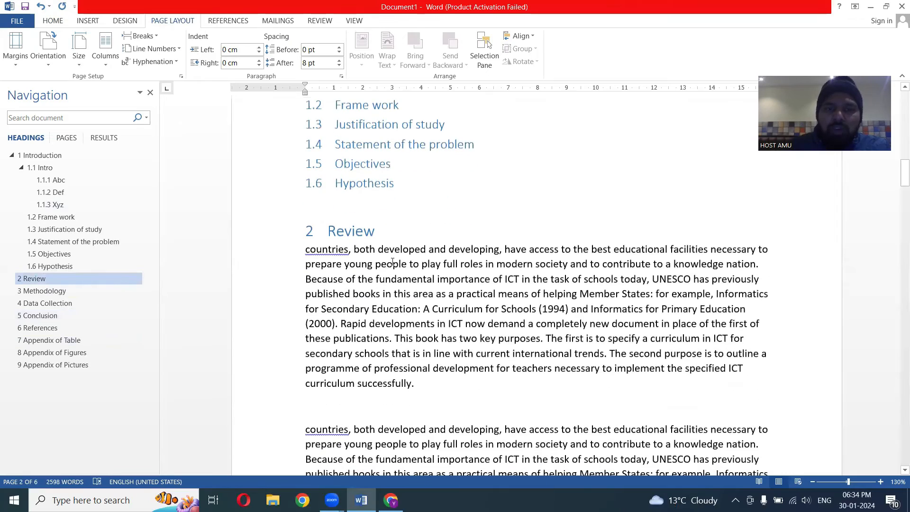
scroll(411, 270, down, 6)
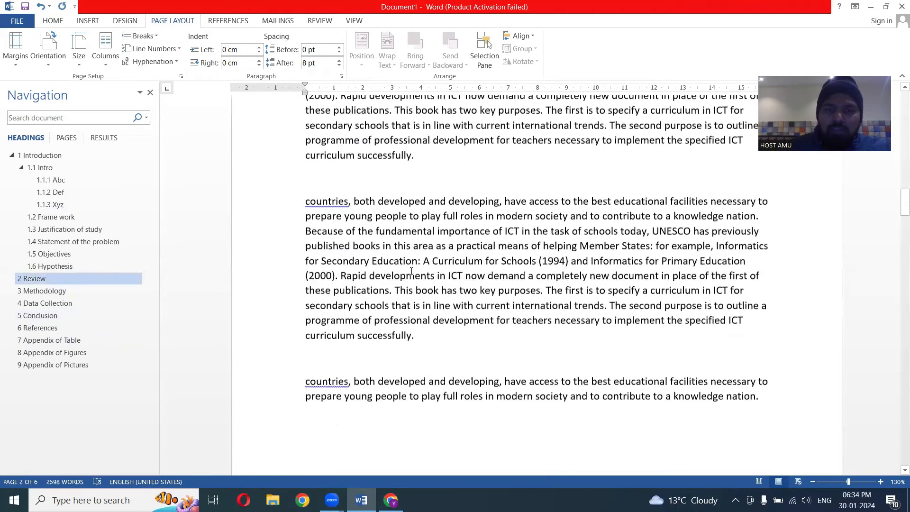
scroll(413, 277, down, 12)
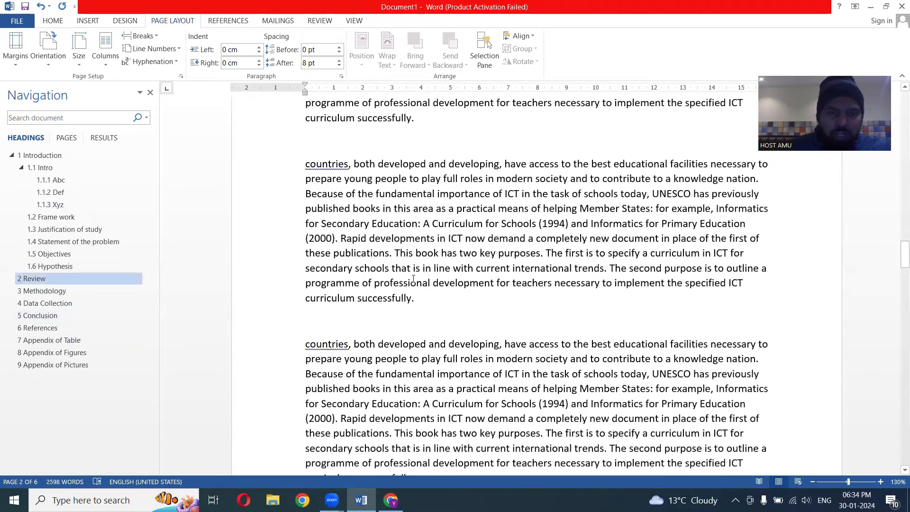
scroll(413, 279, down, 8)
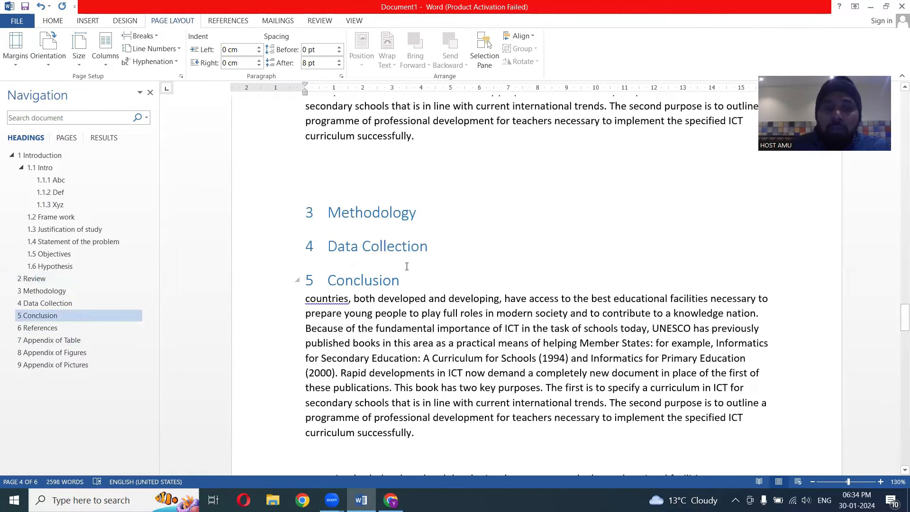
- Insert a page break after the Data Collection heading and remove the number from the empty heading line above Conclusion
click(463, 247)
key(Return)
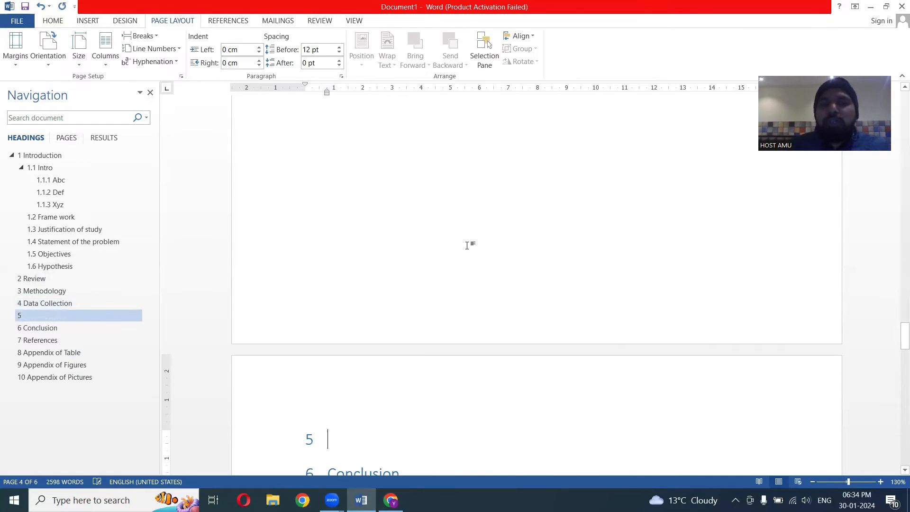
scroll(653, 426, down, 5)
key(BackSpace)
scroll(755, 355, down, 3)
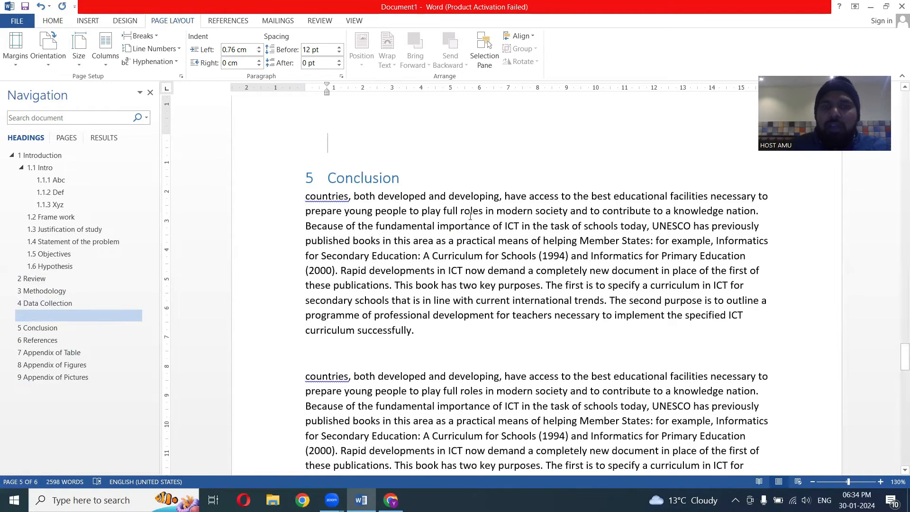
- Add an empty, unnumbered body text line above the Introduction heading at the start of the document
scroll(501, 264, down, 14)
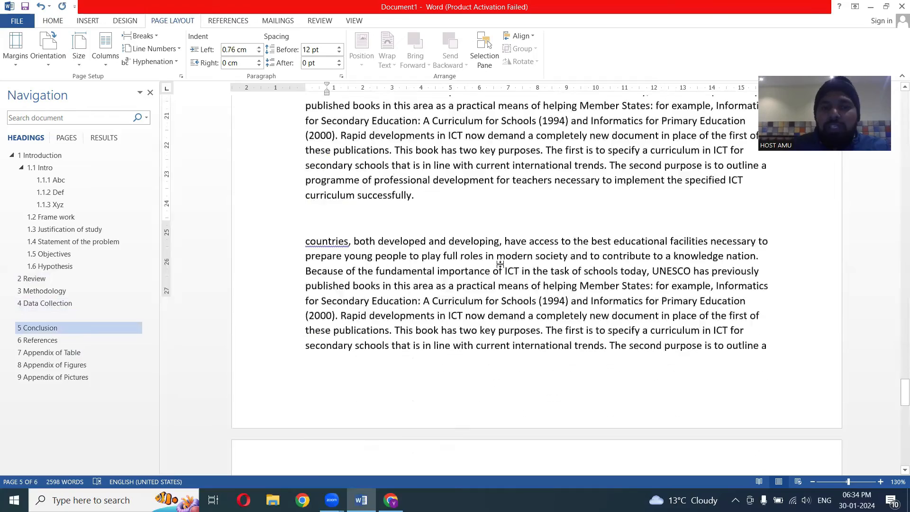
scroll(501, 265, down, 10)
scroll(501, 264, up, 8)
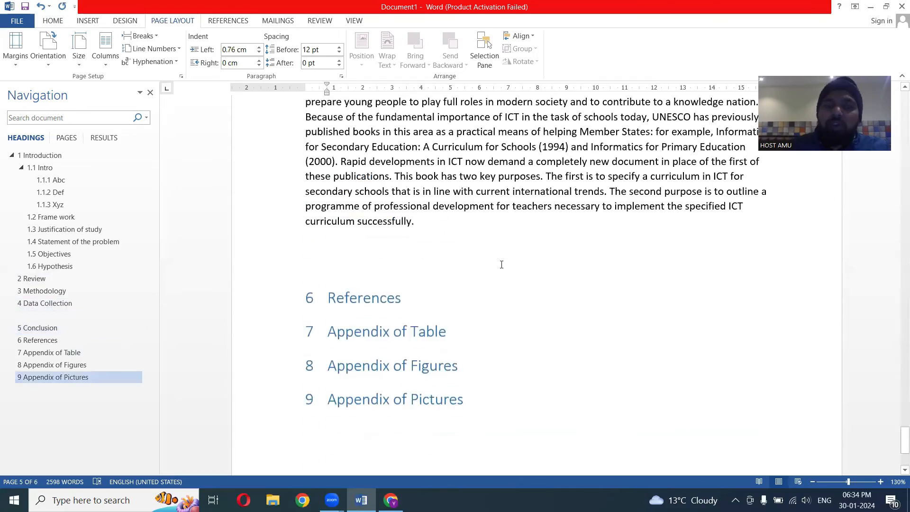
scroll(501, 265, up, 12)
drag(904, 380, 897, 79)
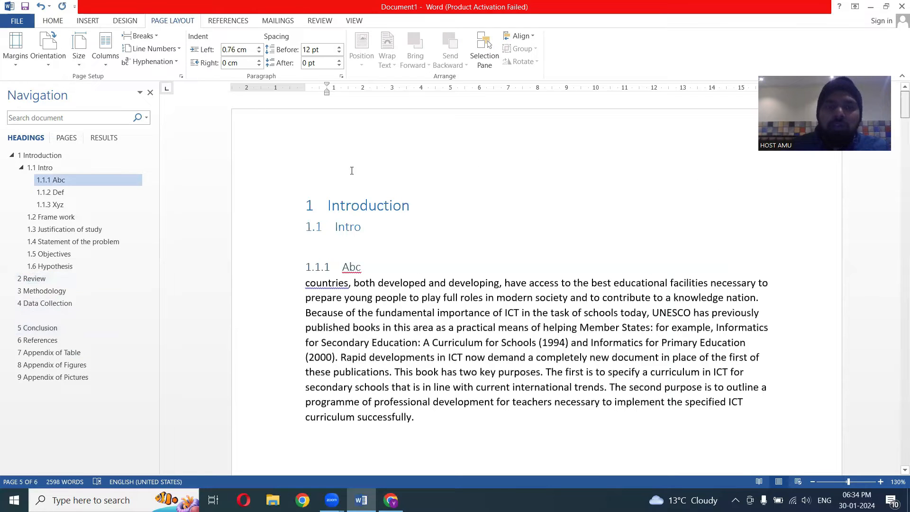
click(345, 190)
key(Return)
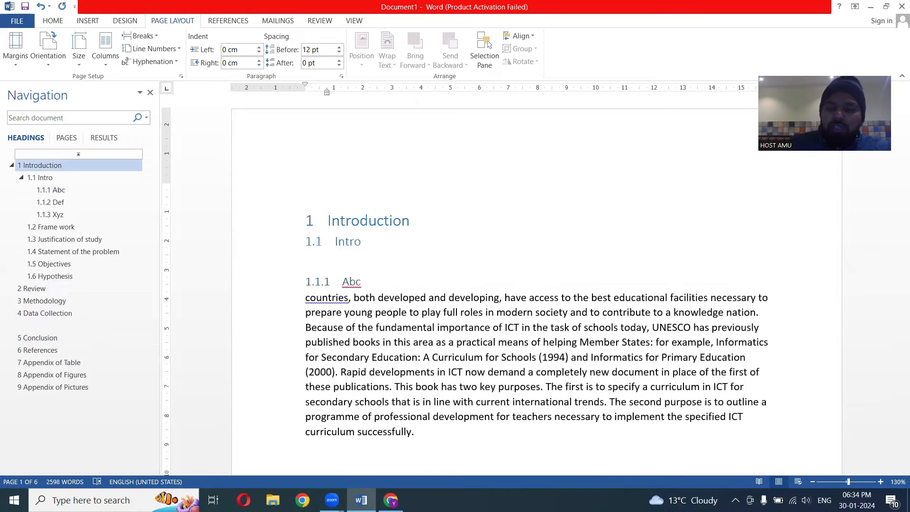
click(342, 190)
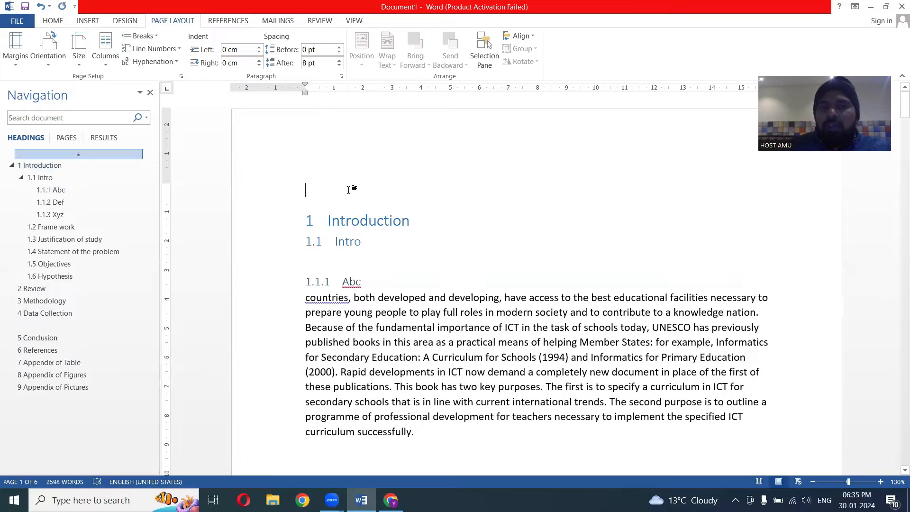
- Insert an automatic table of contents headed Contents on the empty line above the Introduction heading
click(238, 22)
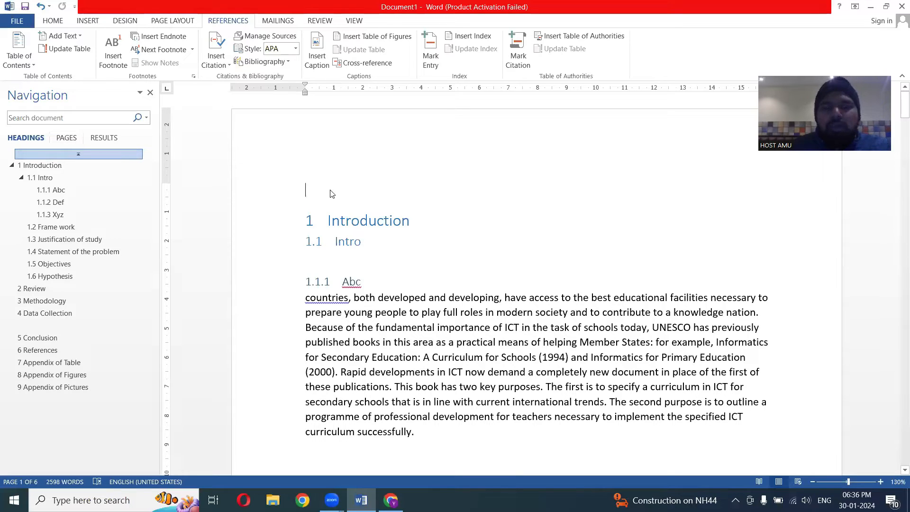
click(52, 21)
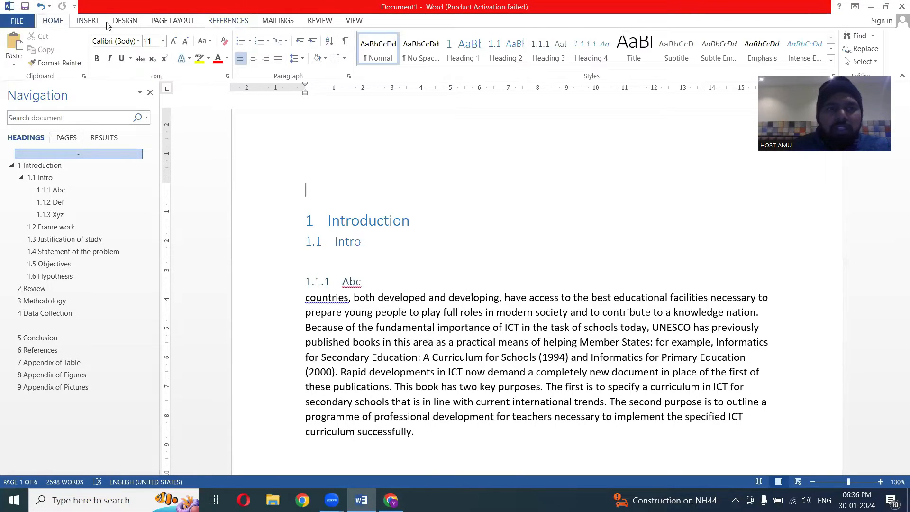
click(242, 22)
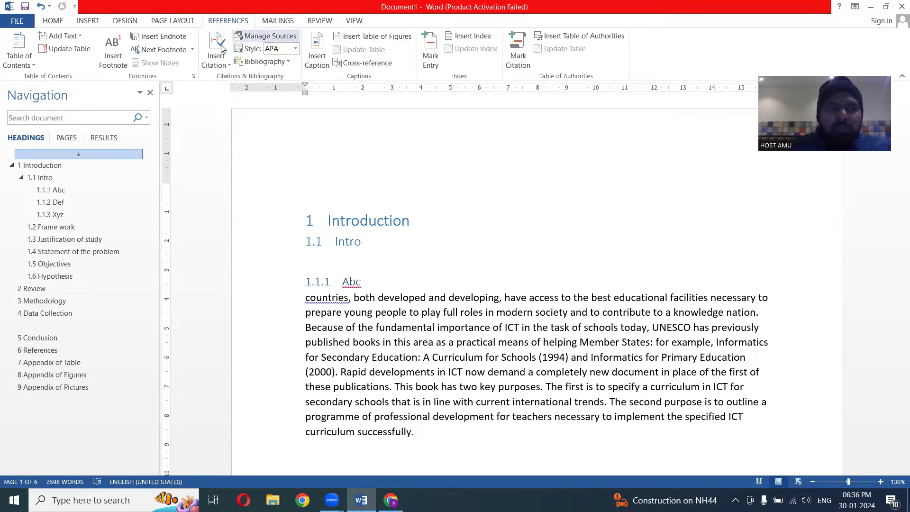
click(22, 56)
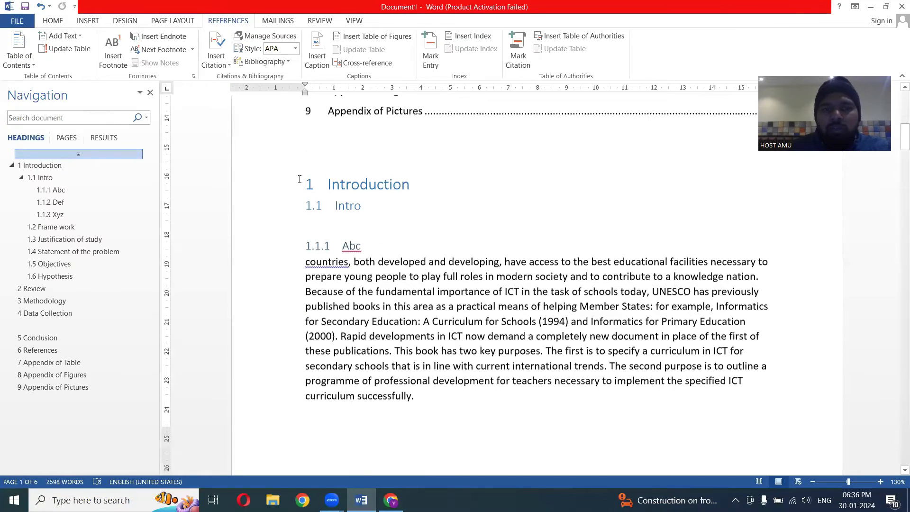
- Review the entries, numbering levels and page numbers in the table of contents, down to the Introduction heading below it
scroll(459, 228, up, 6)
scroll(458, 228, up, 5)
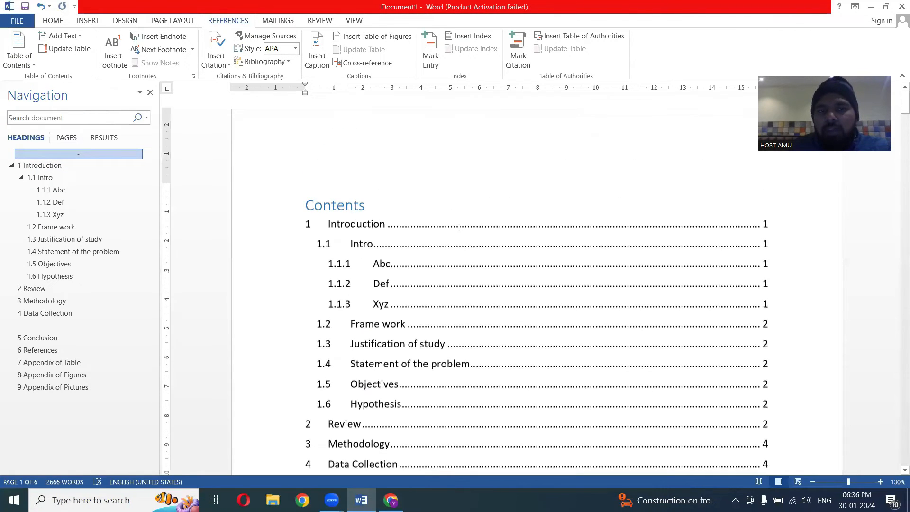
scroll(456, 232, down, 2)
scroll(380, 153, up, 3)
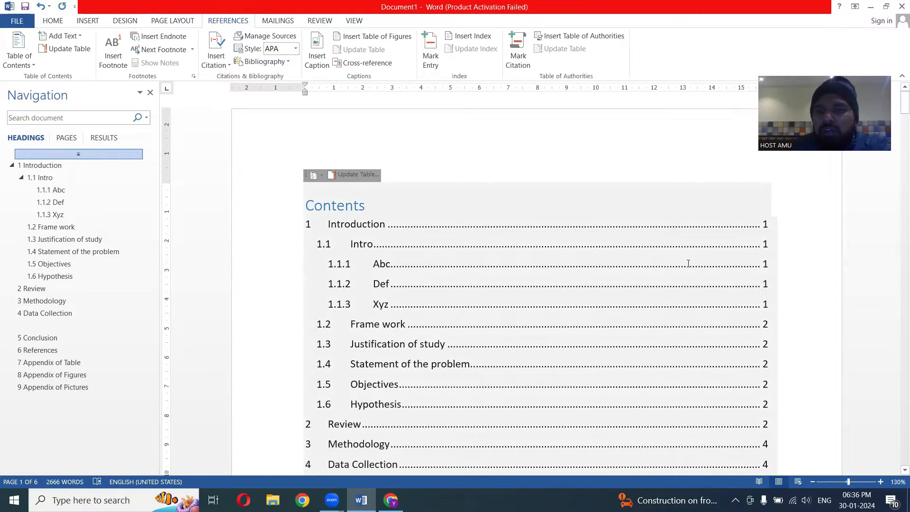
scroll(686, 320, down, 3)
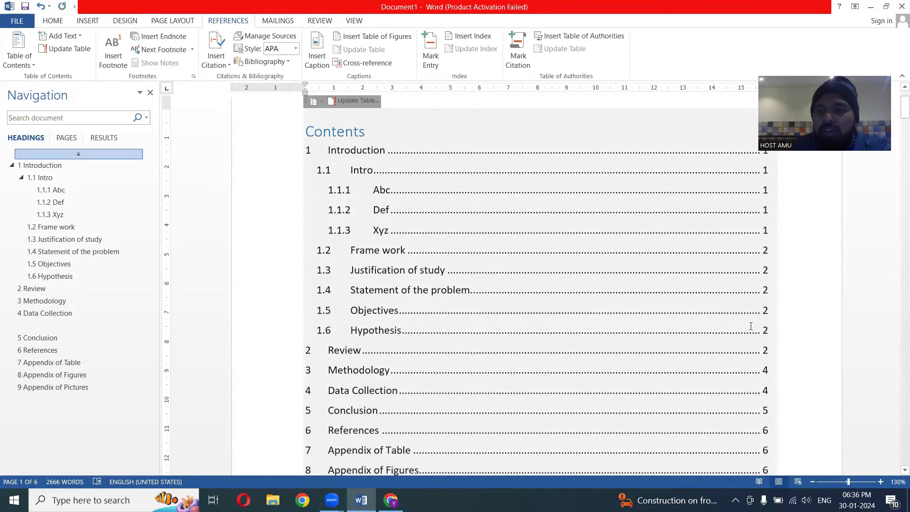
scroll(617, 321, down, 4)
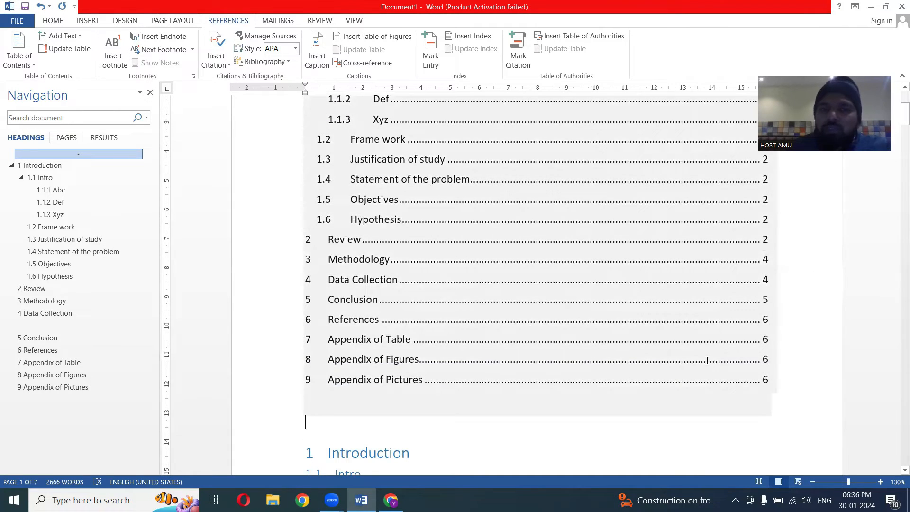
scroll(642, 274, up, 7)
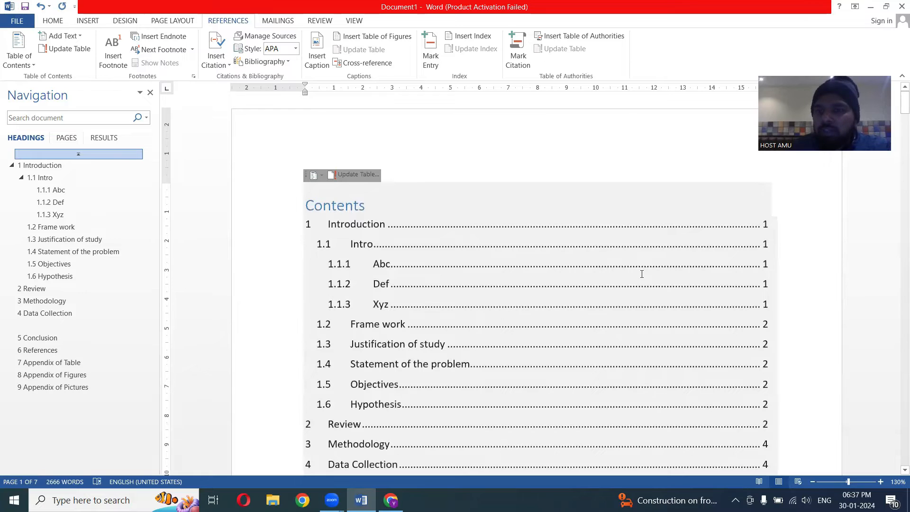
scroll(642, 274, down, 3)
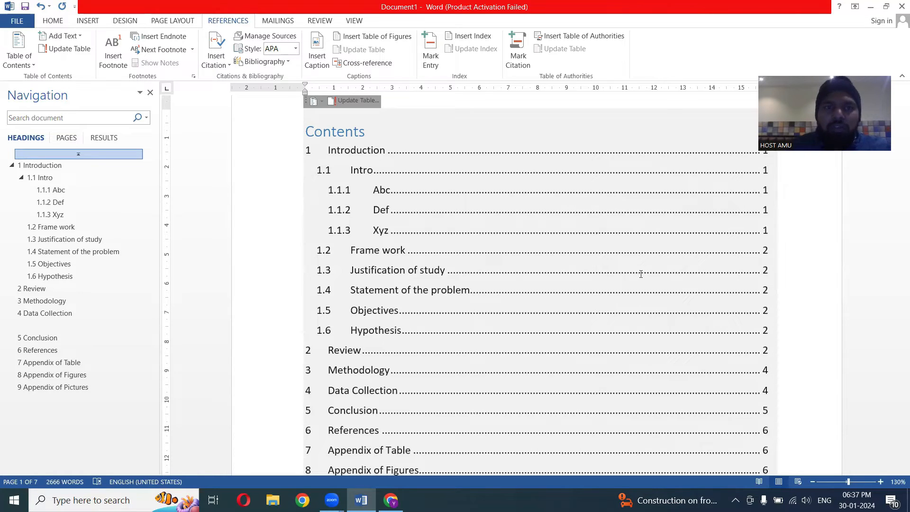
scroll(274, 272, down, 4)
scroll(284, 296, down, 3)
scroll(284, 296, up, 2)
scroll(293, 294, up, 1)
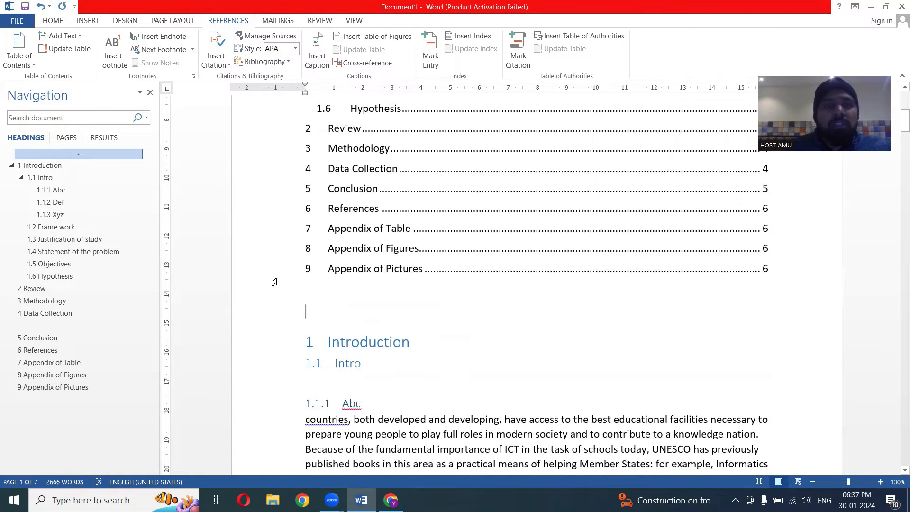
scroll(285, 270, up, 3)
scroll(290, 265, down, 3)
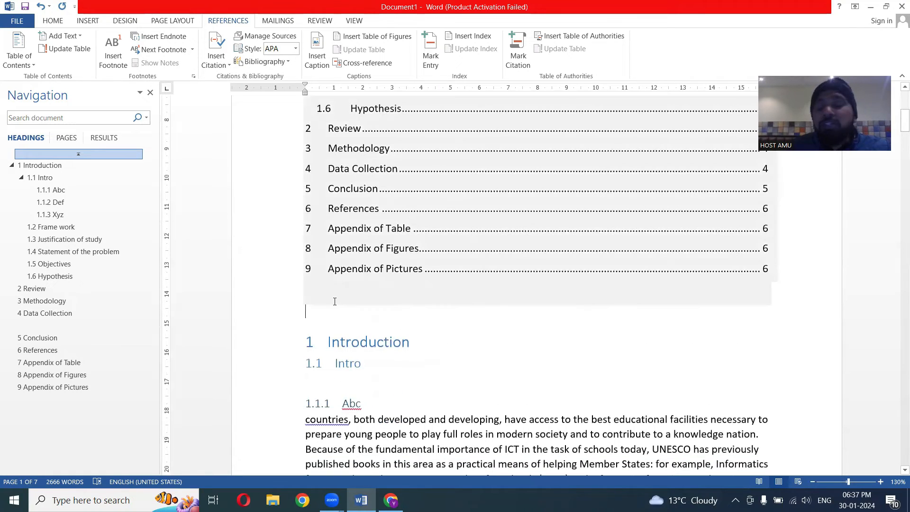
- Insert the batt picture from the Crick Plan folder on Local Disk (D:) on a new line below the text under the Def heading
scroll(426, 301, down, 10)
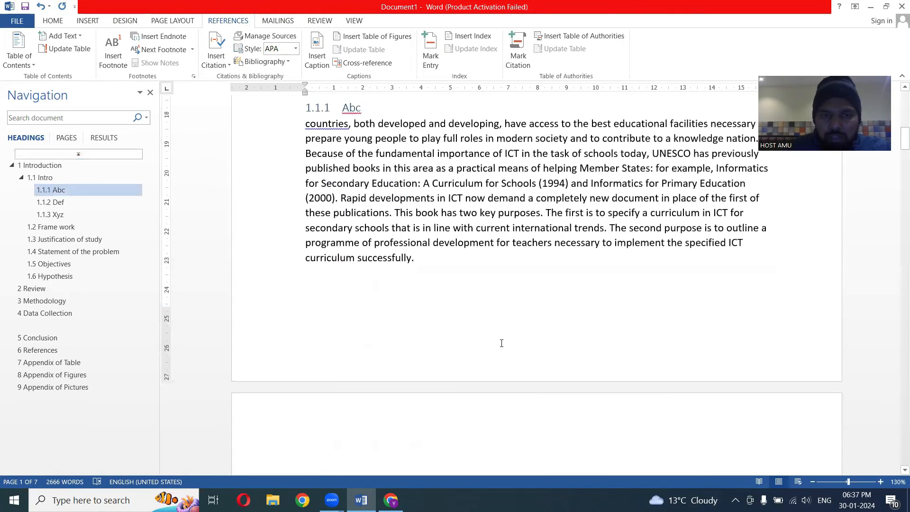
scroll(502, 344, down, 5)
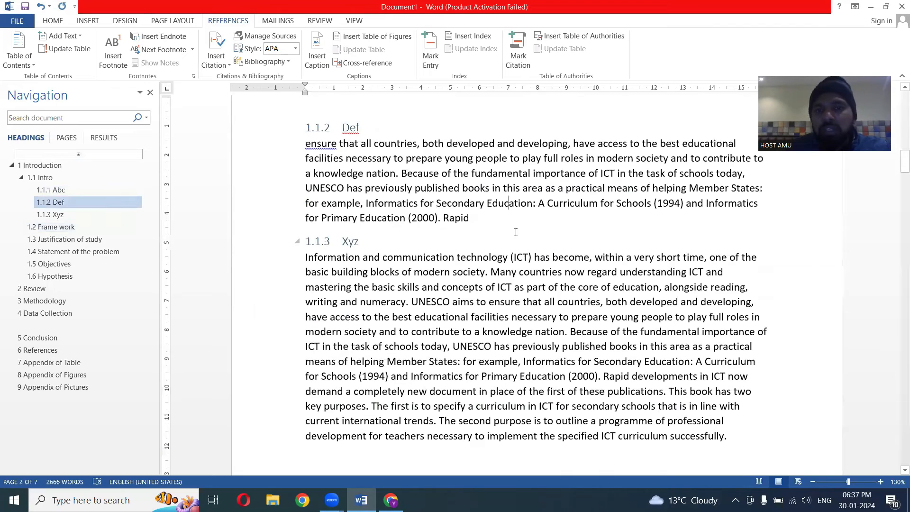
key(Return)
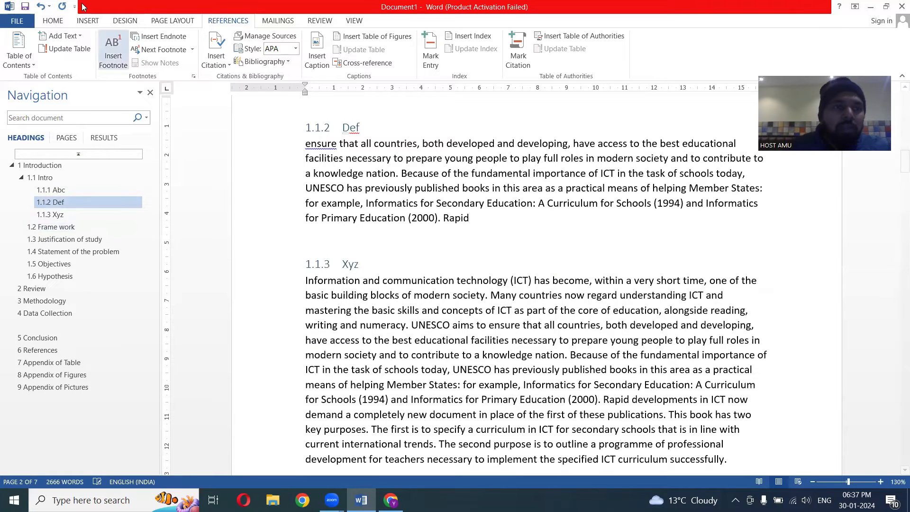
click(92, 24)
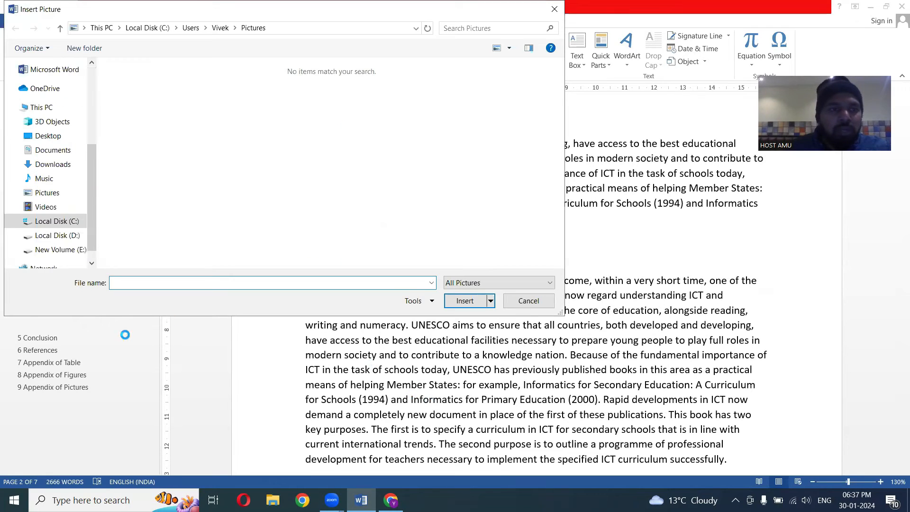
click(51, 236)
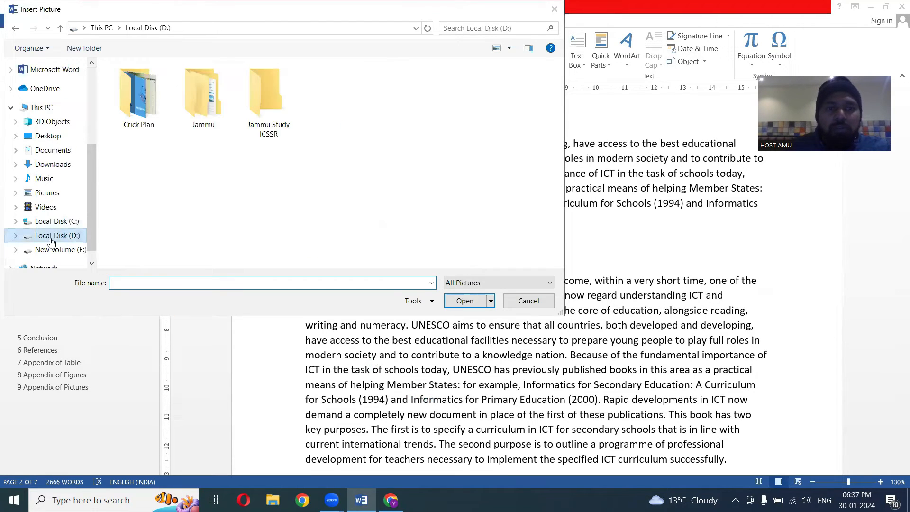
double_click(199, 103)
click(148, 29)
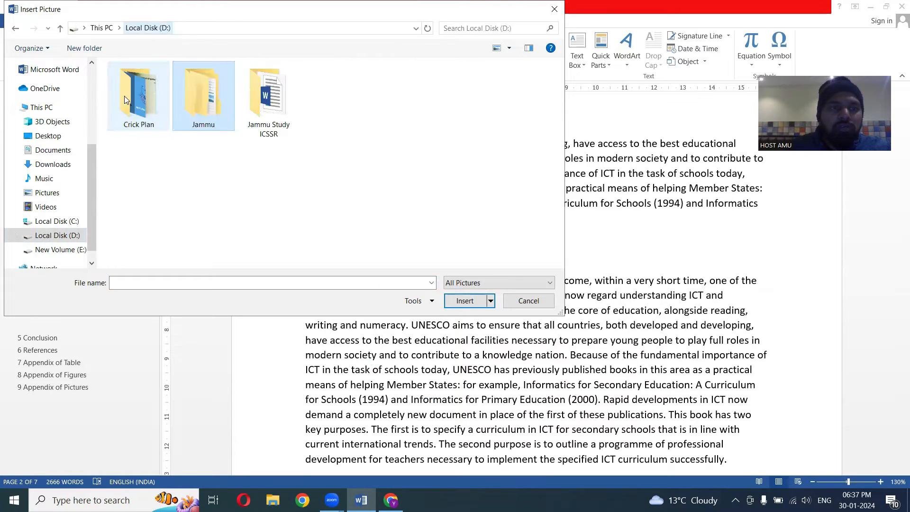
double_click(121, 90)
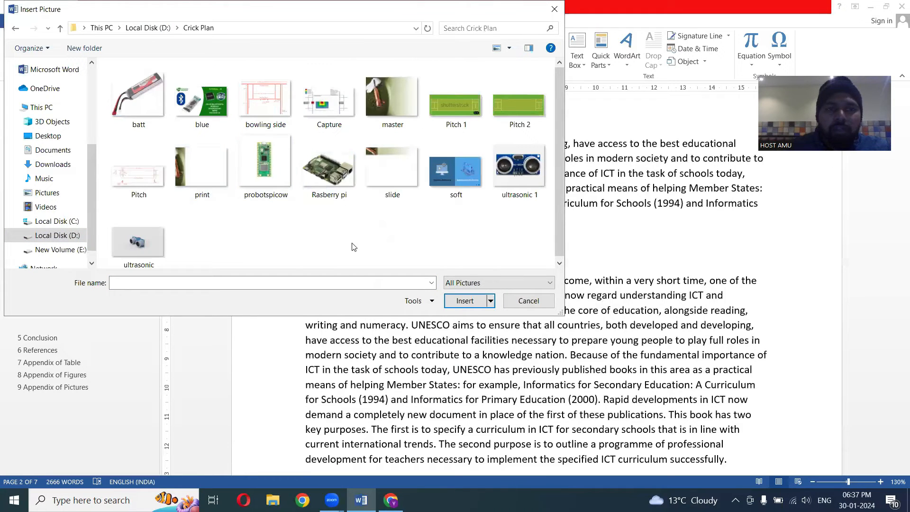
click(138, 90)
double_click(138, 87)
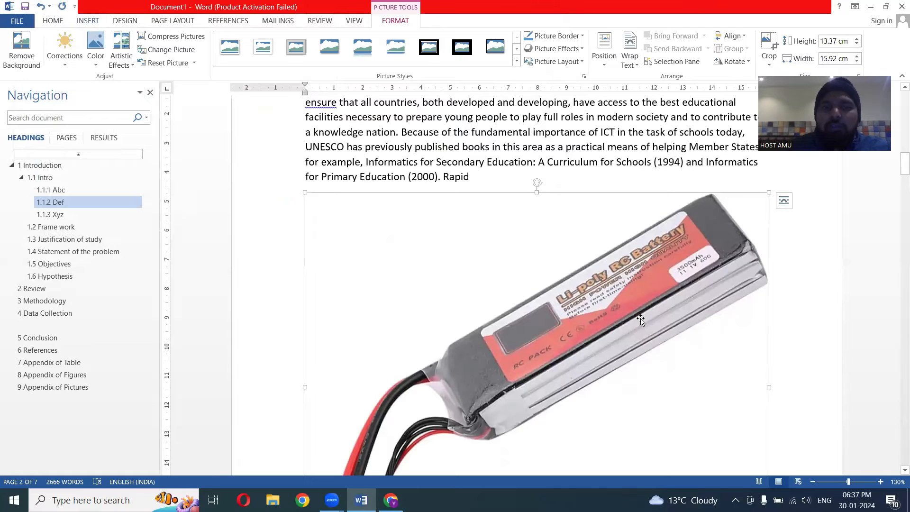
- Shrink the battery picture to about 5.36 by 6.38 cm and add the caption "Figure 1: Battery" below it
scroll(641, 321, down, 5)
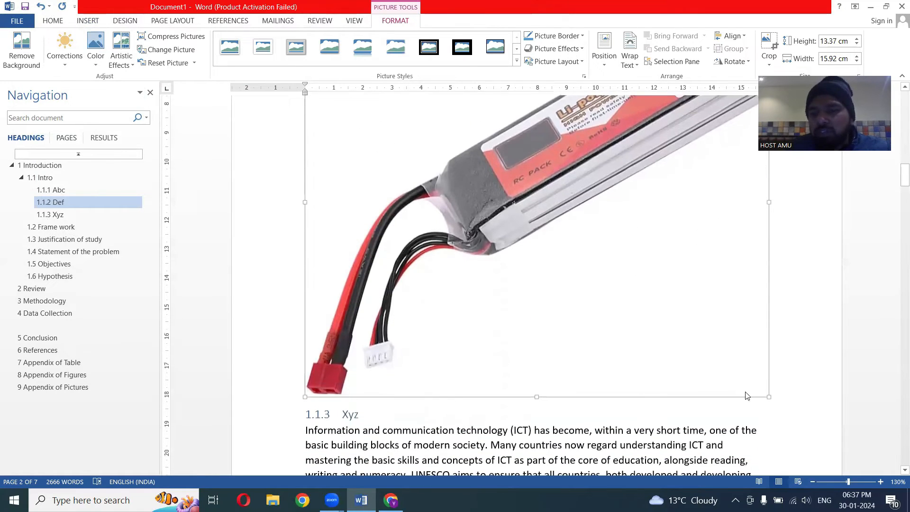
drag(768, 395, 489, 322)
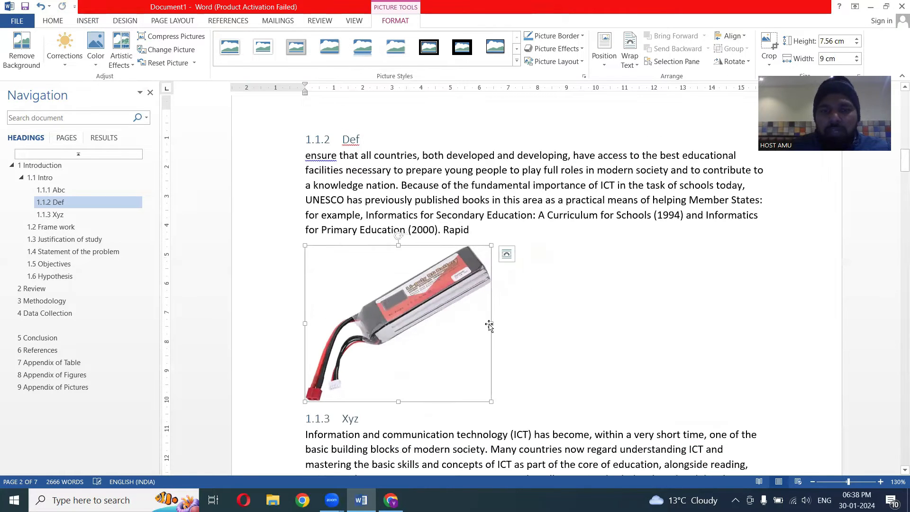
right_click(432, 344)
right_click(383, 326)
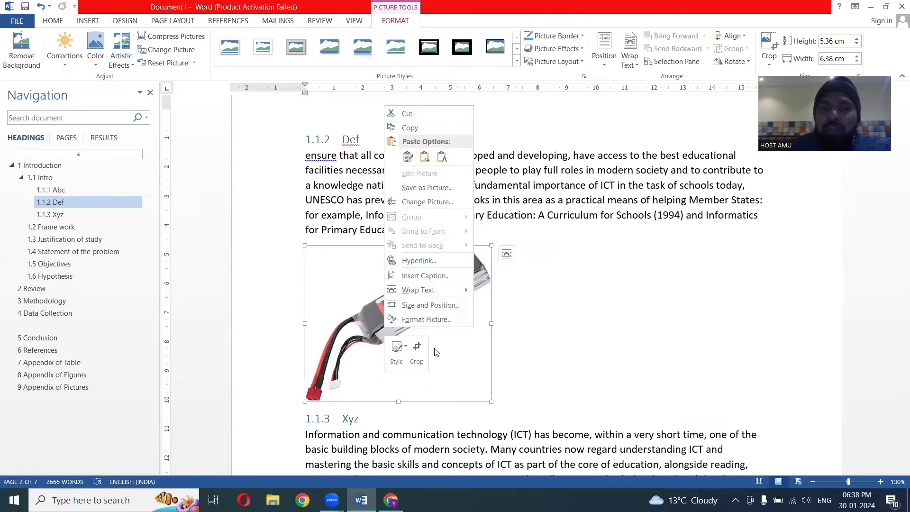
click(426, 276)
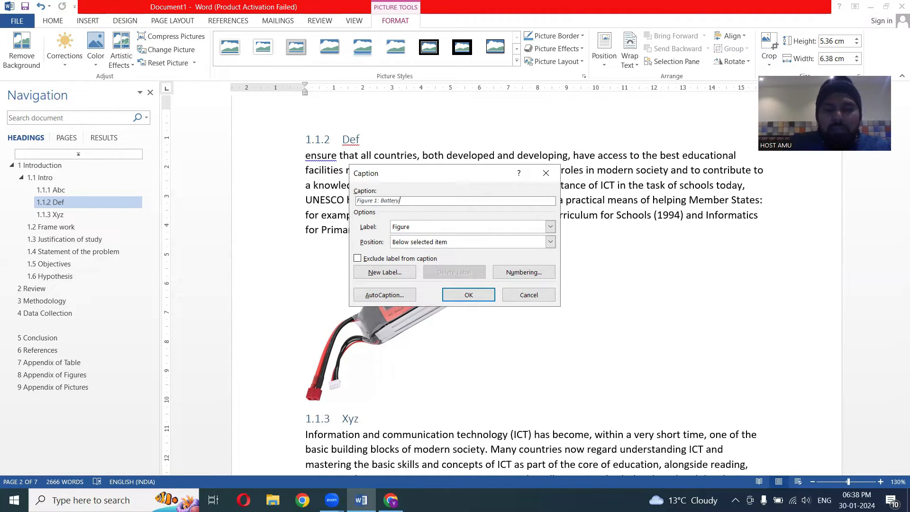
click(468, 295)
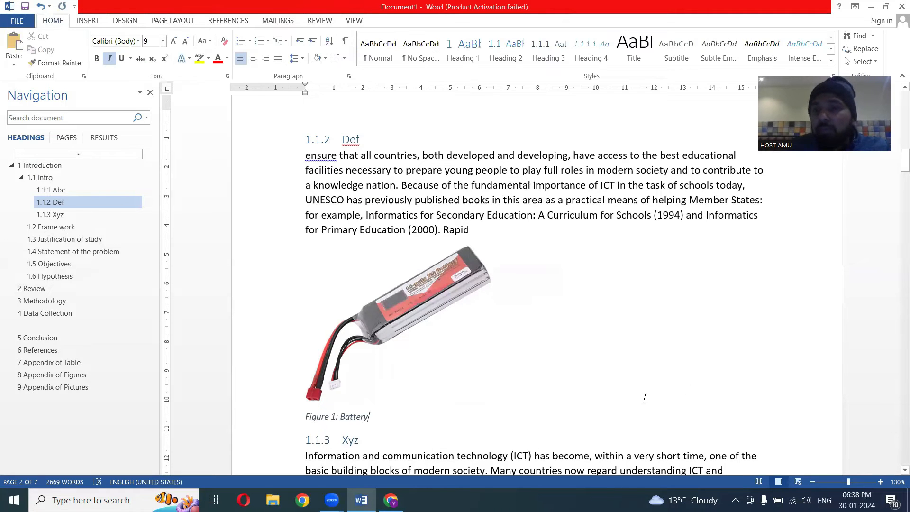
- Insert the blue picture from the Crick Plan folder on a new line below the text under the Xyz heading
scroll(684, 387, up, 1)
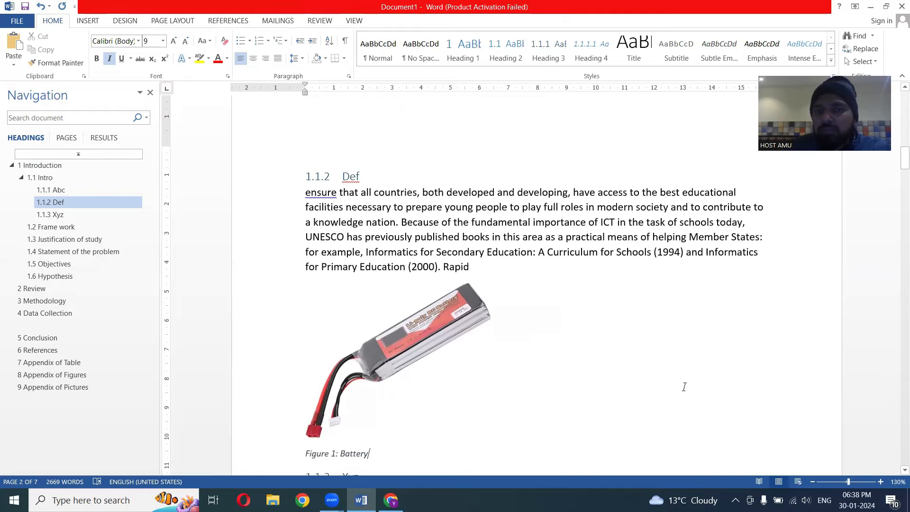
scroll(684, 387, down, 9)
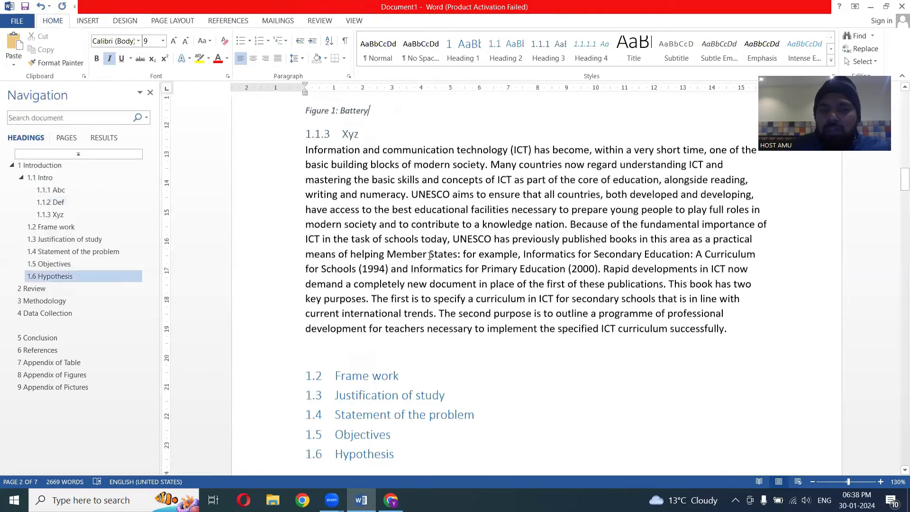
scroll(712, 269, down, 2)
scroll(521, 261, up, 9)
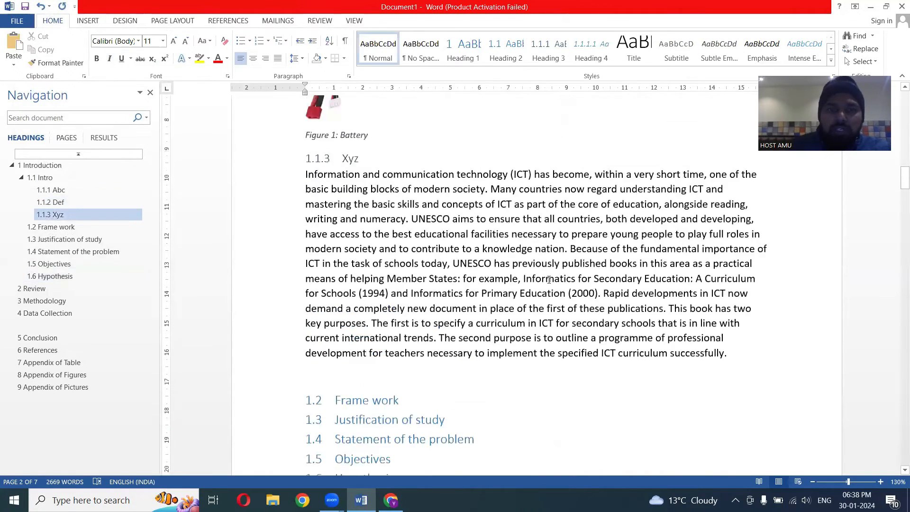
scroll(522, 284, up, 3)
scroll(573, 331, down, 9)
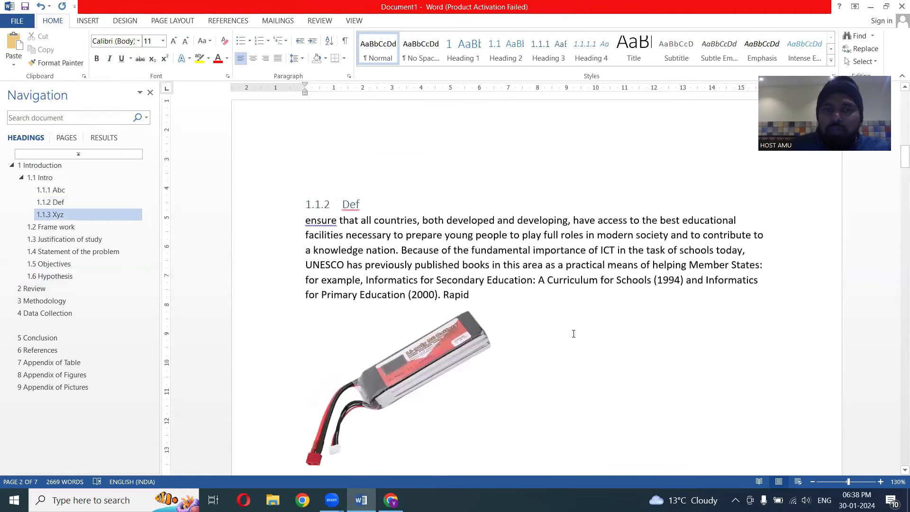
scroll(730, 252, down, 1)
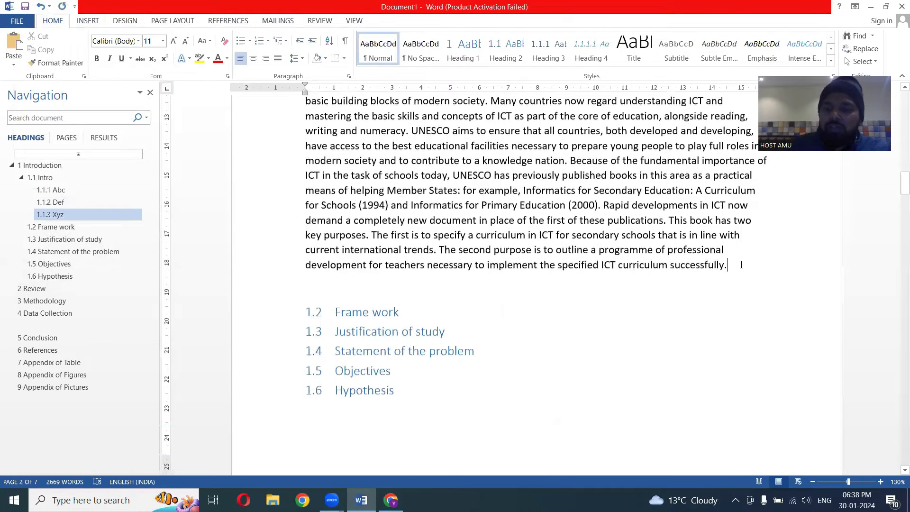
key(Return)
click(87, 21)
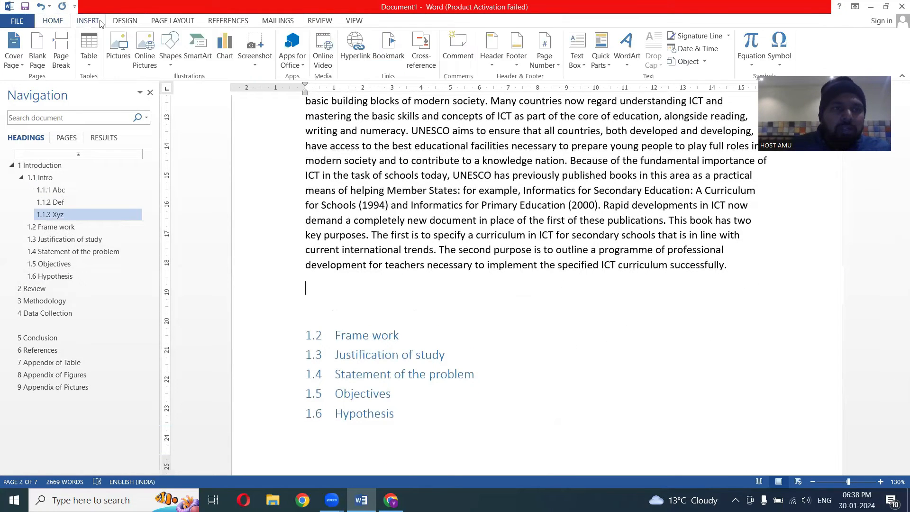
click(119, 47)
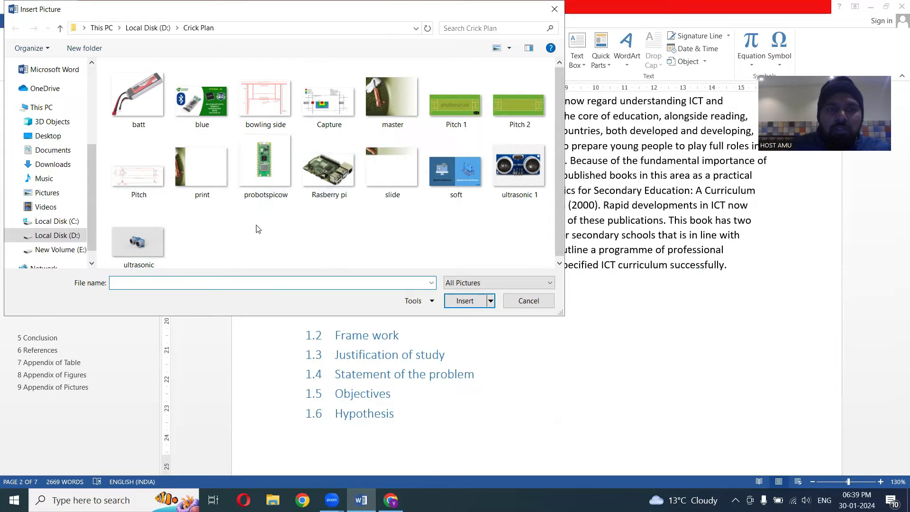
double_click(199, 103)
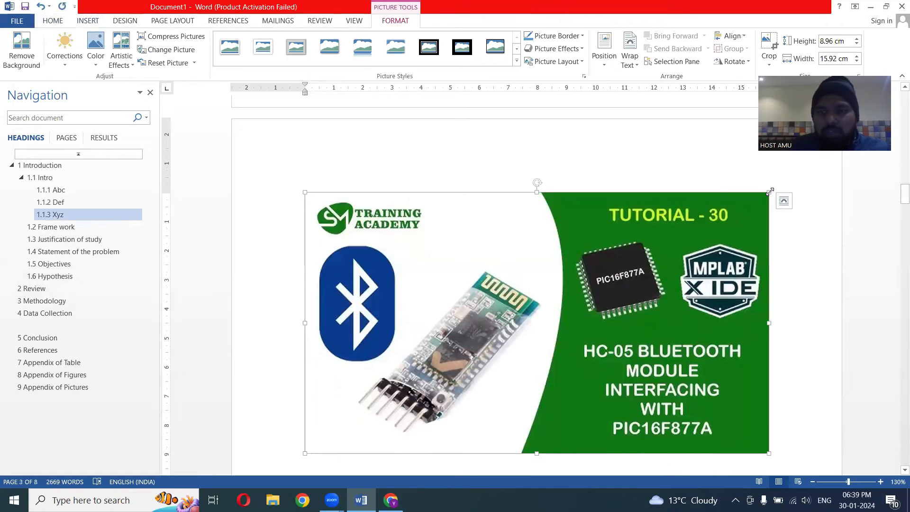
- Shrink the Bluetooth module picture to about 5.42 by 9.64 cm and centre it on the page
drag(769, 192, 484, 286)
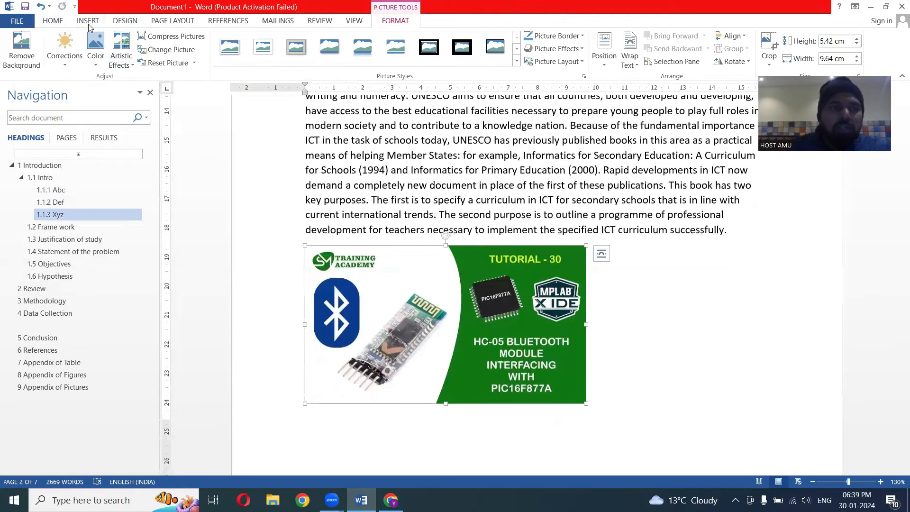
click(53, 23)
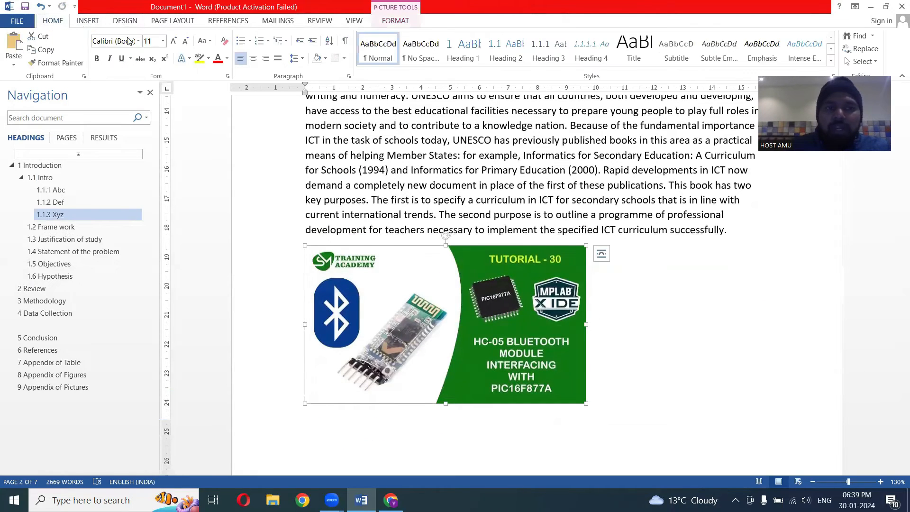
click(253, 58)
double_click(590, 360)
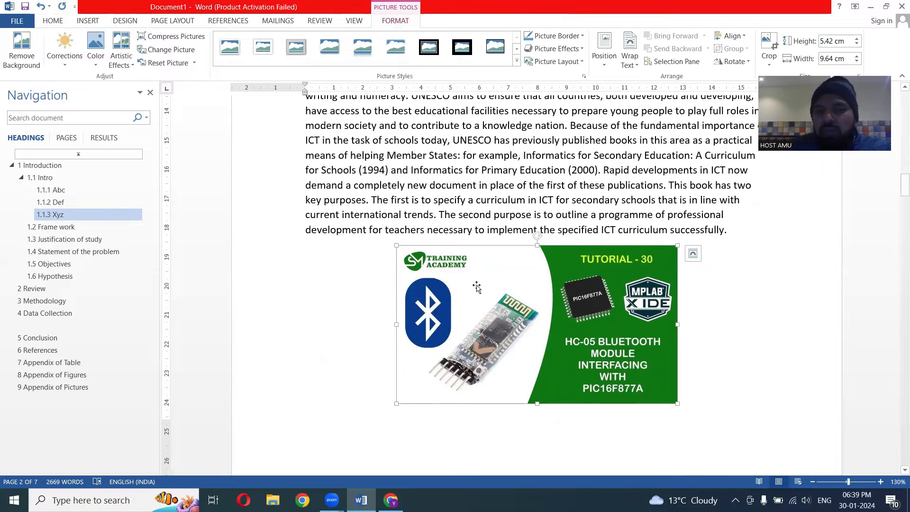
- Add the caption "Figure 2: Bluetooth" below the Bluetooth module picture, using the Figure label
right_click(529, 319)
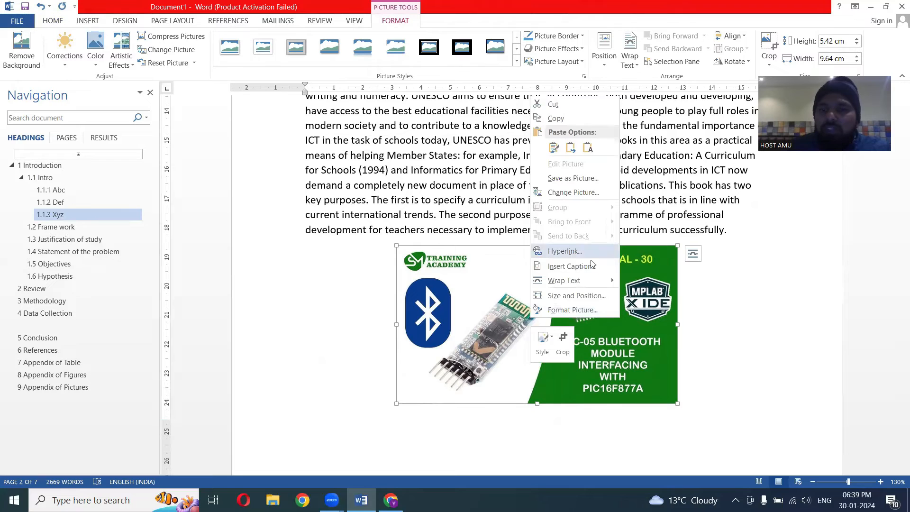
click(569, 267)
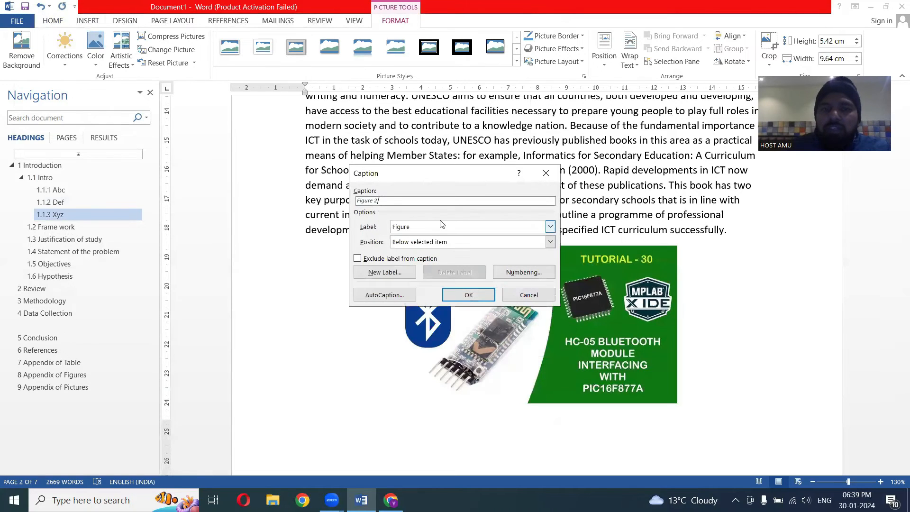
drag(456, 174, 456, 91)
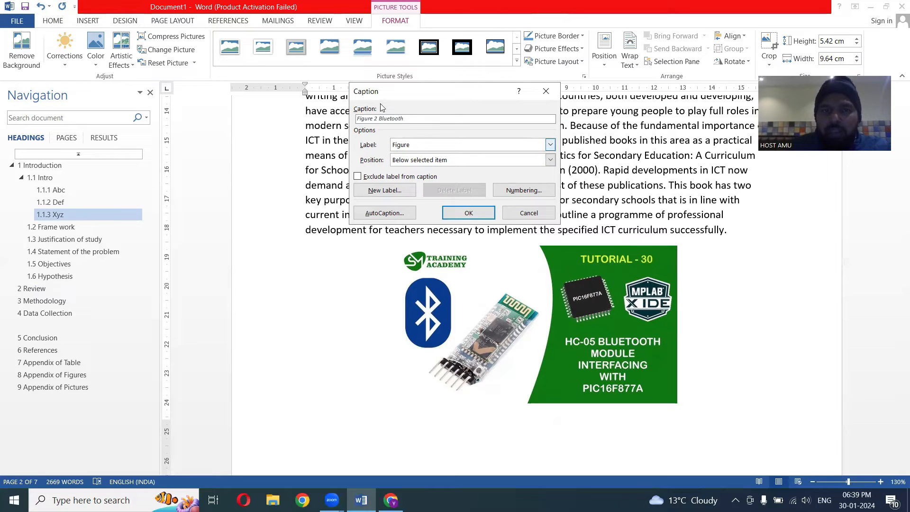
text(:)
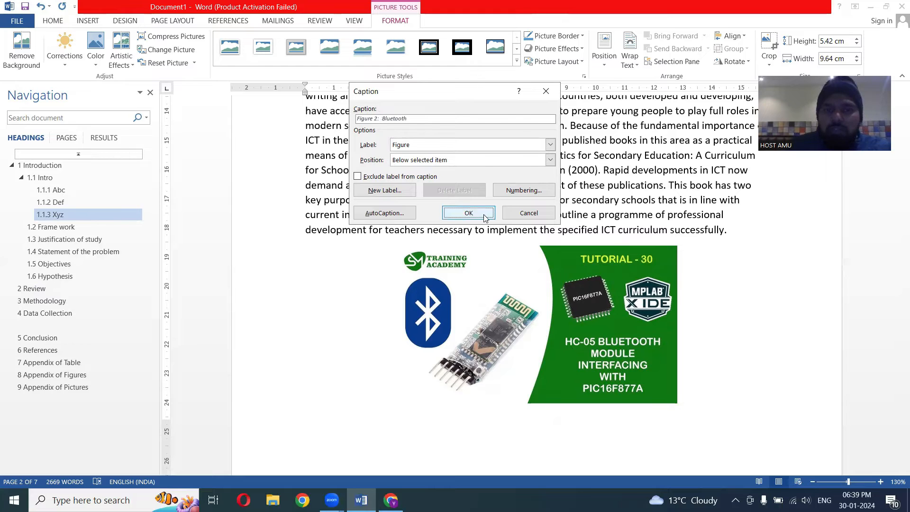
click(486, 217)
- Add an empty line below the table of contents and a page break that moves the Introduction heading to a new page
scroll(650, 300, down, 3)
scroll(639, 324, down, 6)
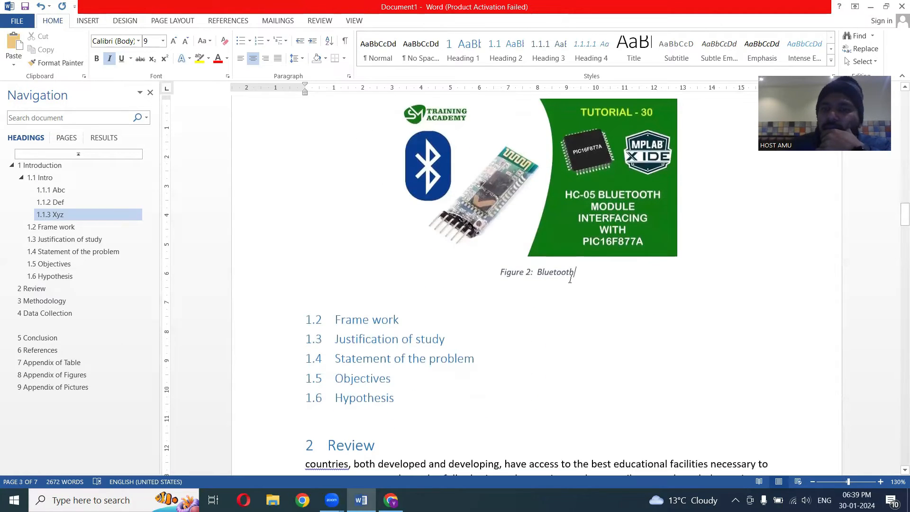
scroll(663, 317, up, 10)
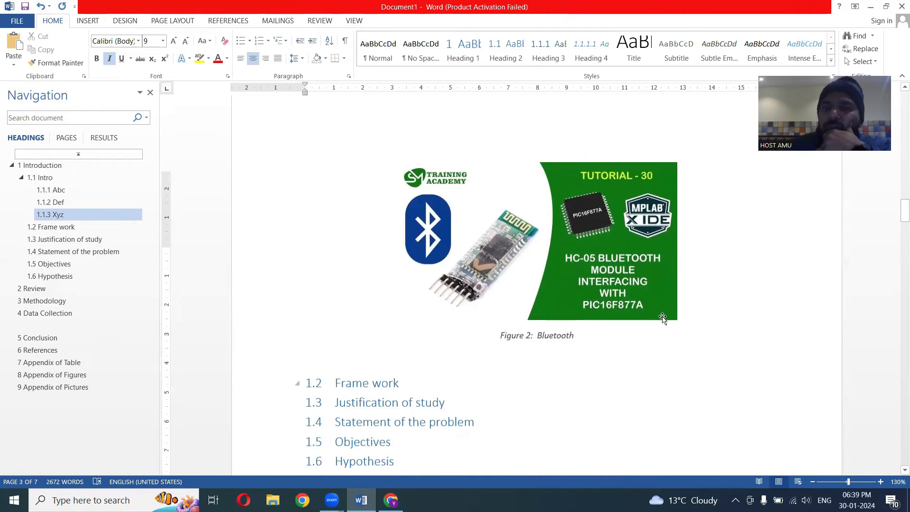
scroll(662, 316, up, 20)
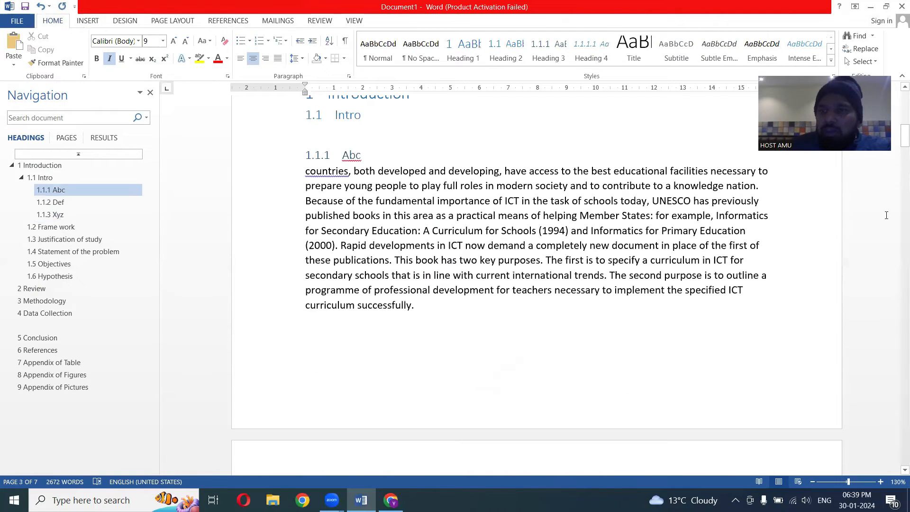
scroll(837, 214, up, 3)
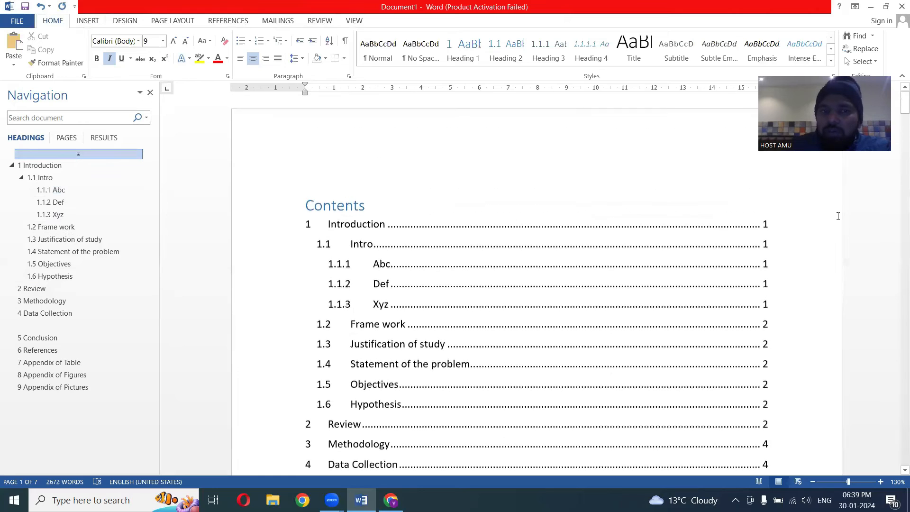
scroll(823, 230, down, 5)
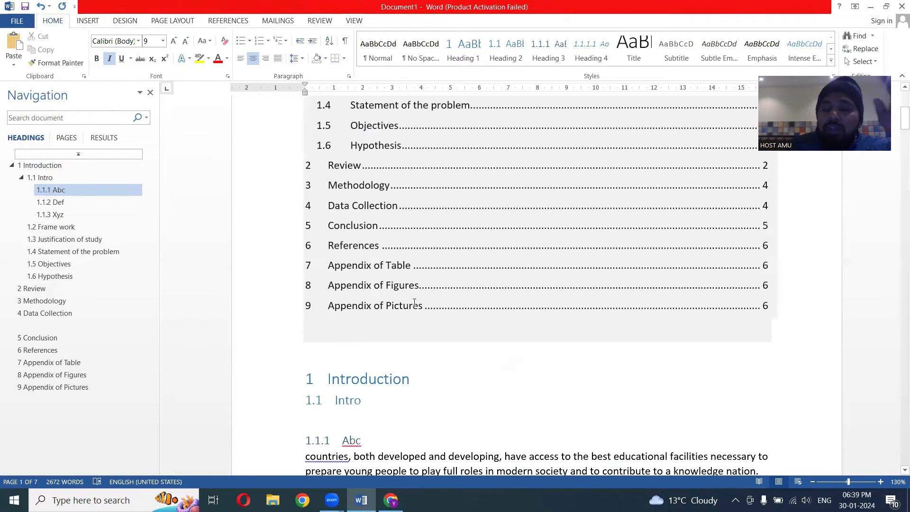
click(372, 340)
key(Return)
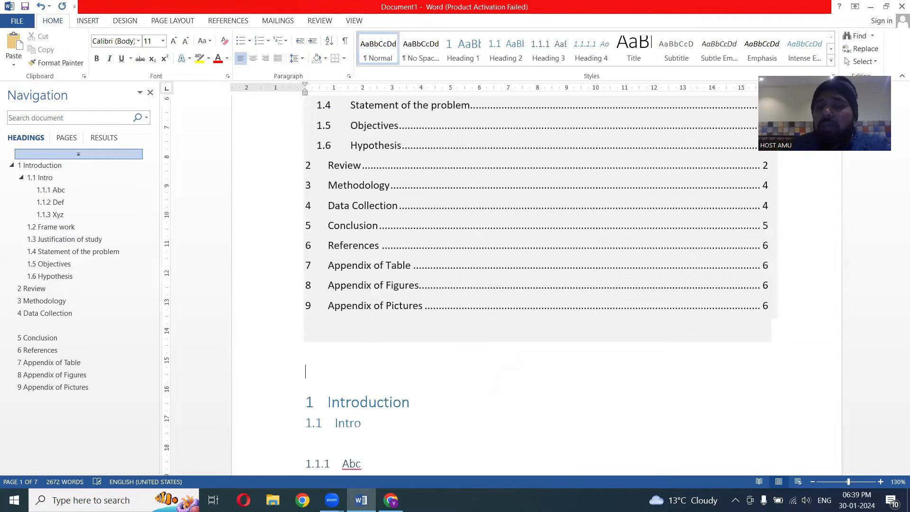
key(ctrl+Return)
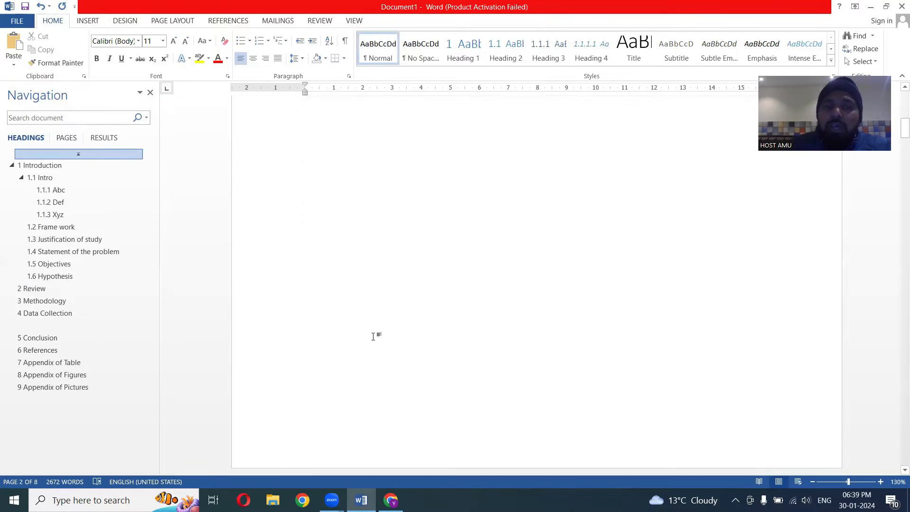
- Insert a table of figures on the empty line below the table of contents, with the Figure caption label and the From template format
scroll(372, 337, up, 5)
click(311, 382)
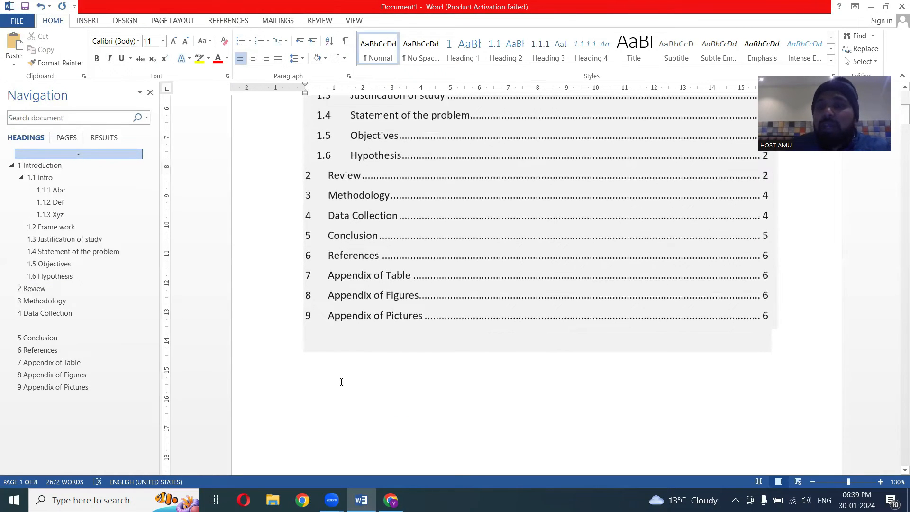
scroll(340, 383, down, 5)
scroll(341, 379, up, 3)
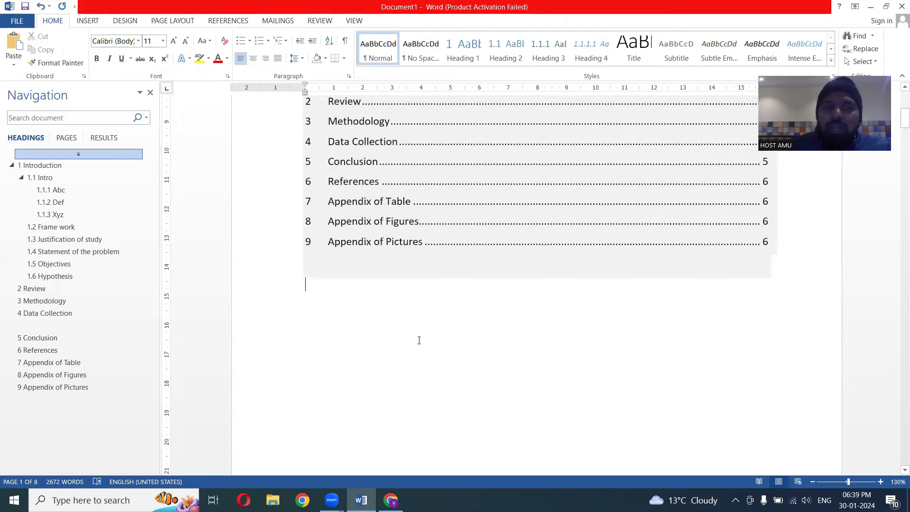
click(236, 23)
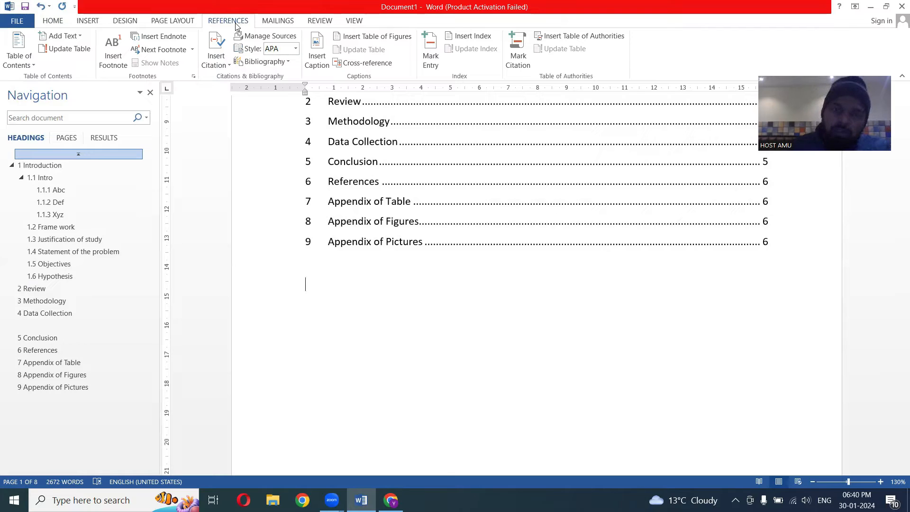
click(383, 40)
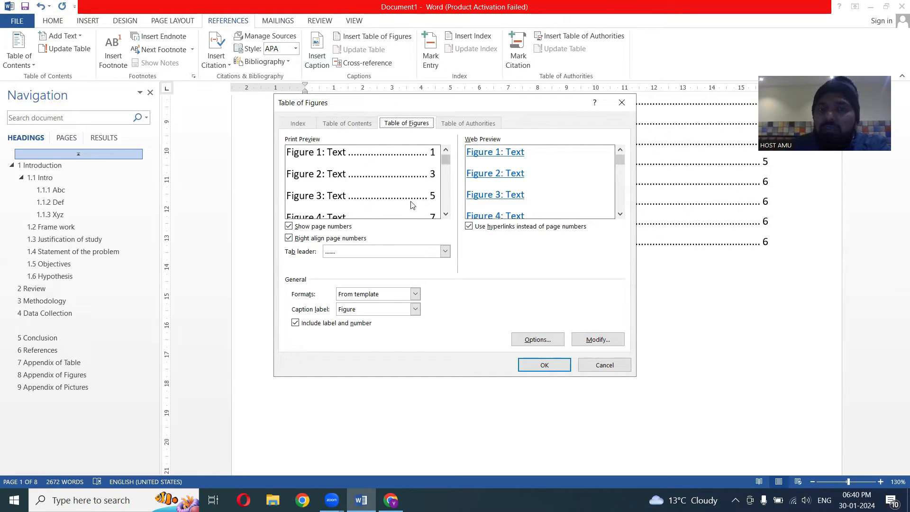
click(542, 366)
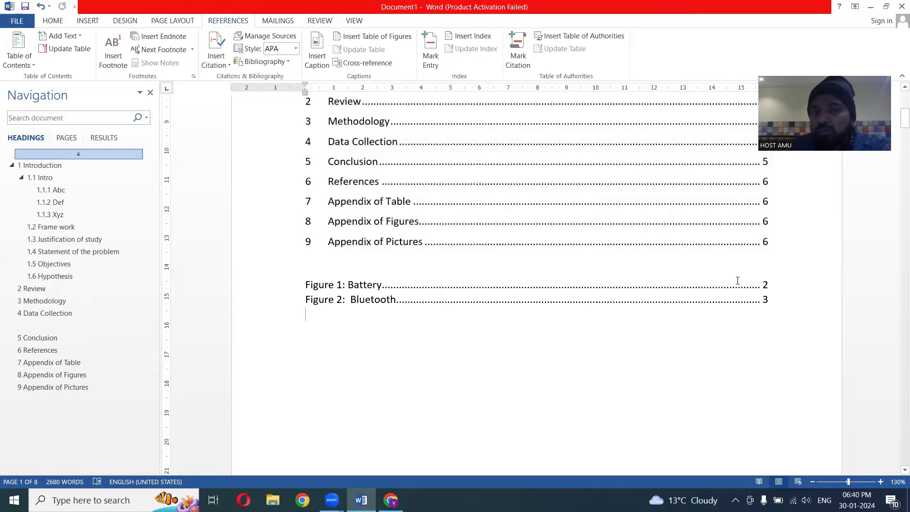
double_click(789, 283)
click(776, 301)
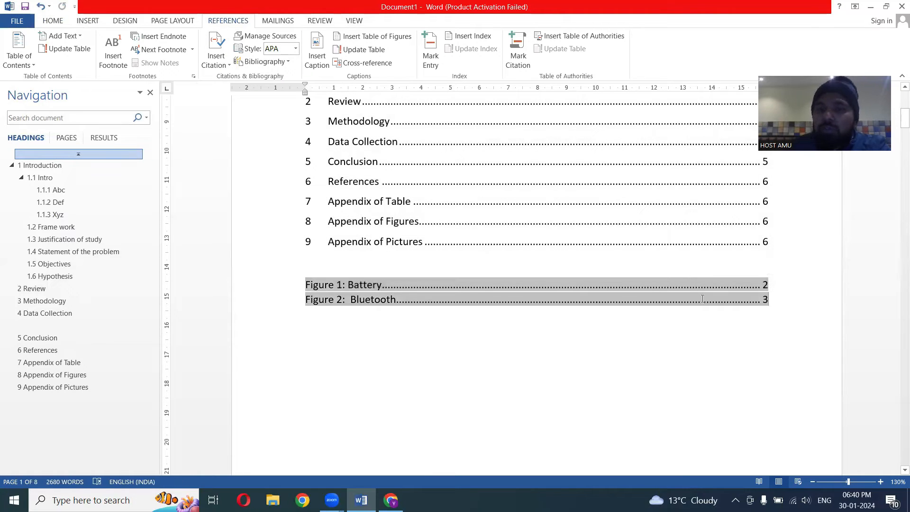
- Insert a table with four columns and three rows on a new line below the Data Collection heading
scroll(764, 316, down, 10)
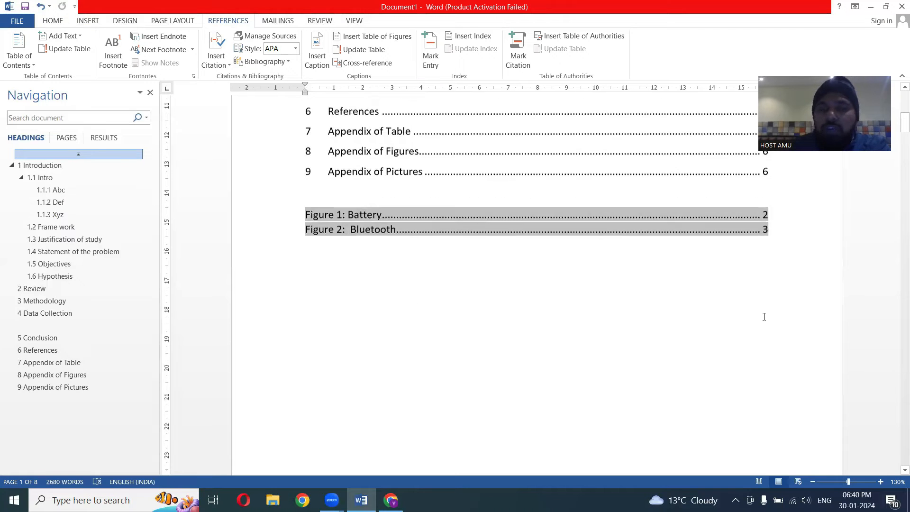
scroll(751, 325, down, 9)
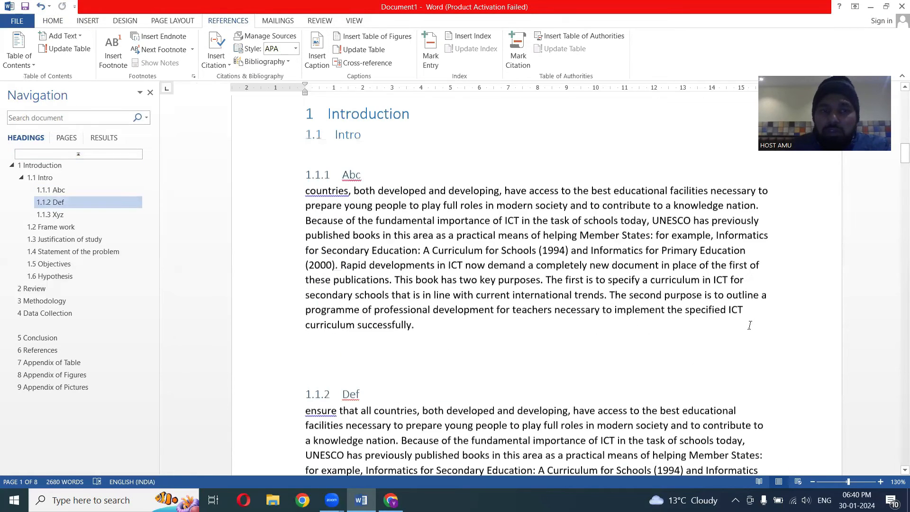
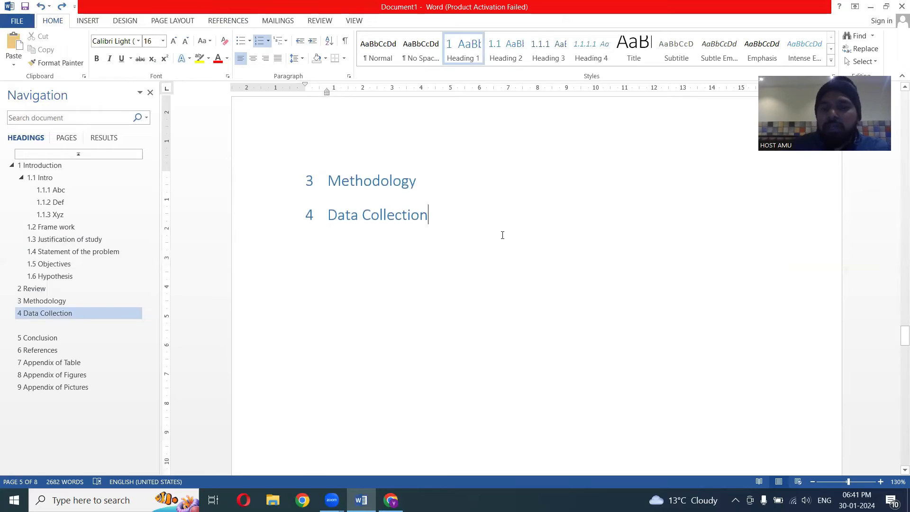
key(Return)
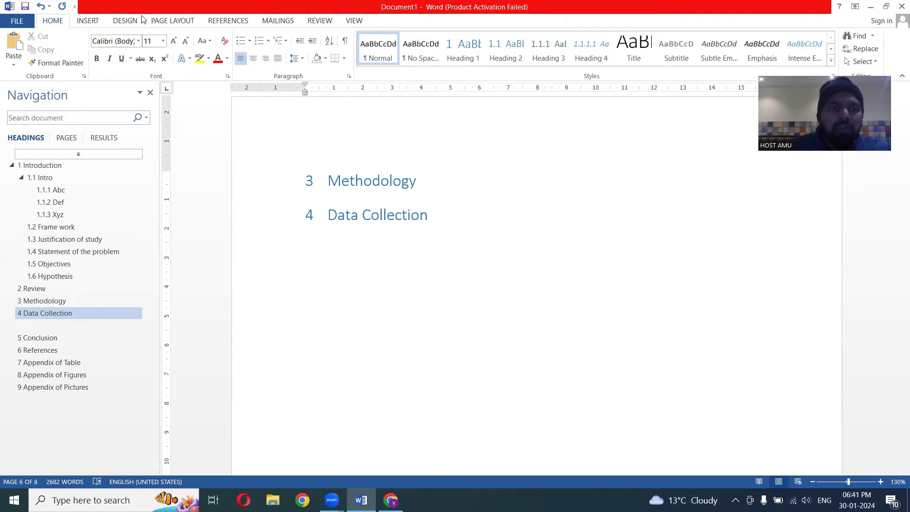
click(88, 21)
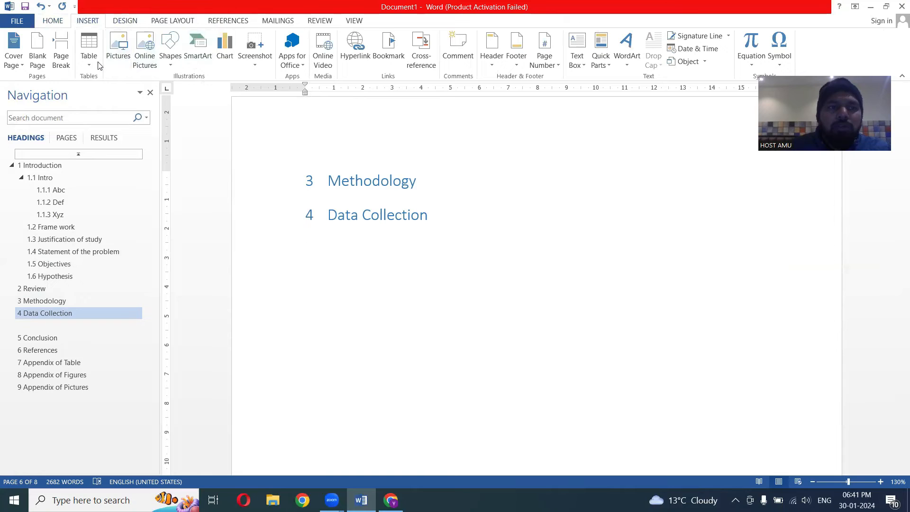
click(89, 50)
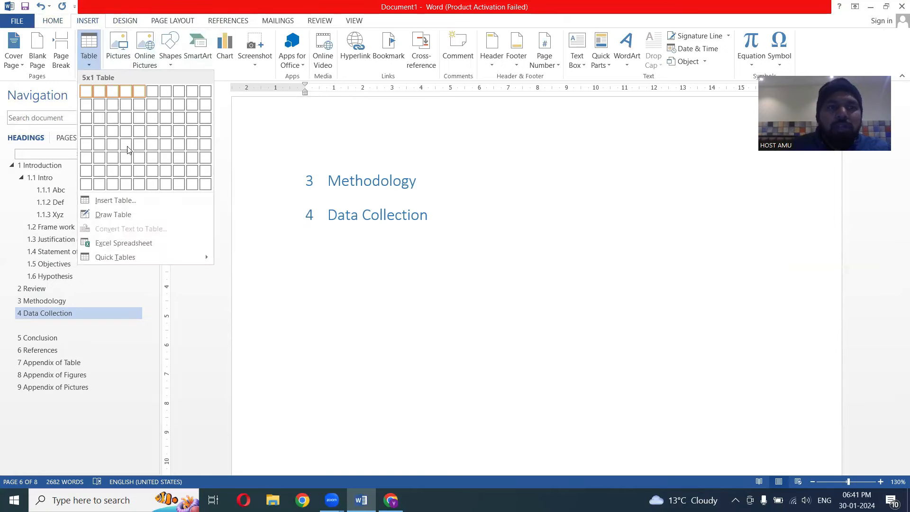
click(125, 117)
- Fill the table's first row with safsf, wefwe, fweff and efwef, and enter fsd in the second row's second cell
text(safsf)
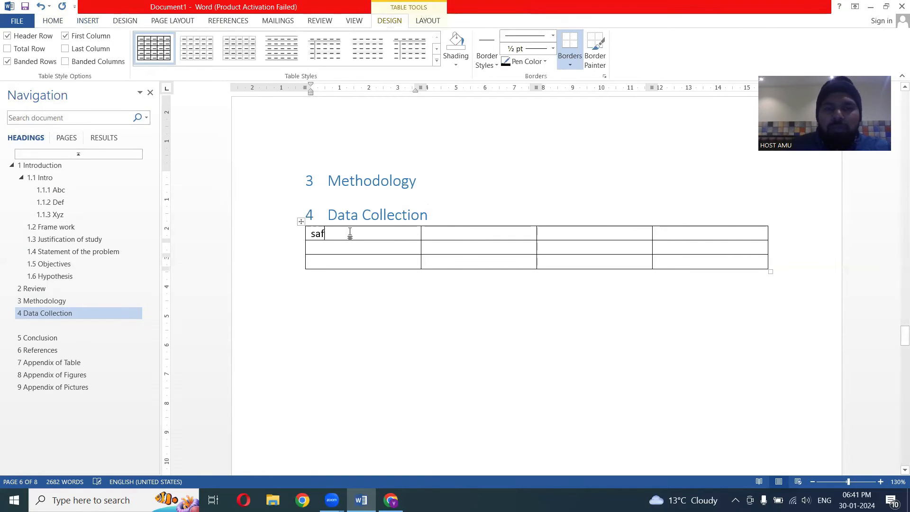
click(474, 245)
text(fsd)
click(492, 233)
text(wefwe)
click(595, 235)
text(fweff)
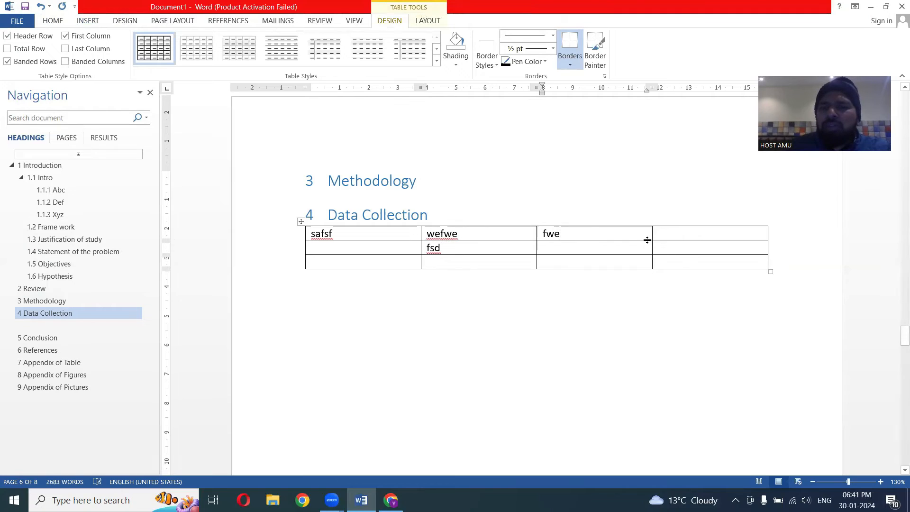
click(690, 231)
text(efwef)
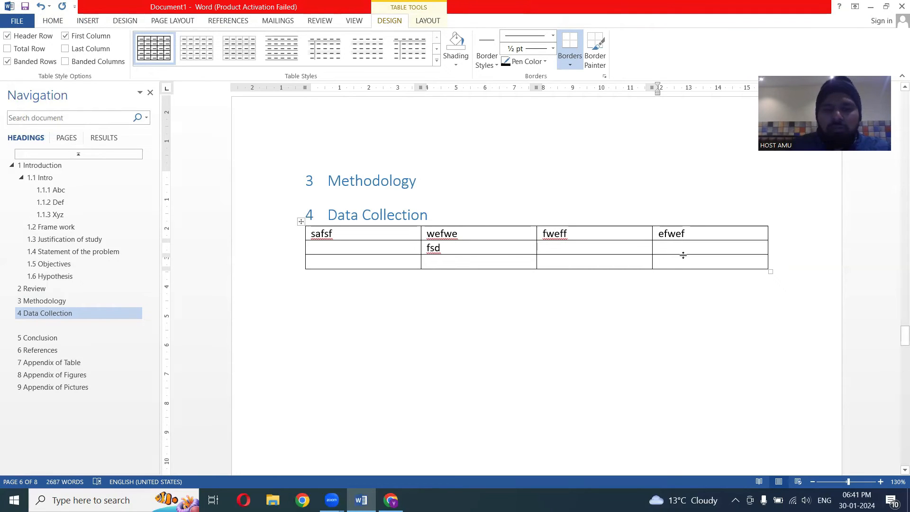
- Enter wefwwef and fwe in the second row's last two cells, and weff and ewf in the third row's first two cells
text(fwe)
click(643, 247)
text(wefwwef)
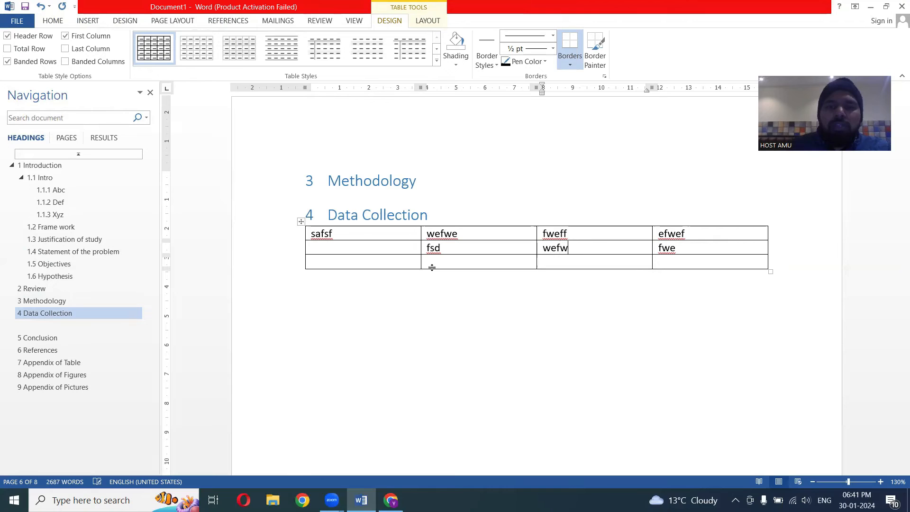
click(353, 262)
text(weff)
click(432, 262)
text(ewf)
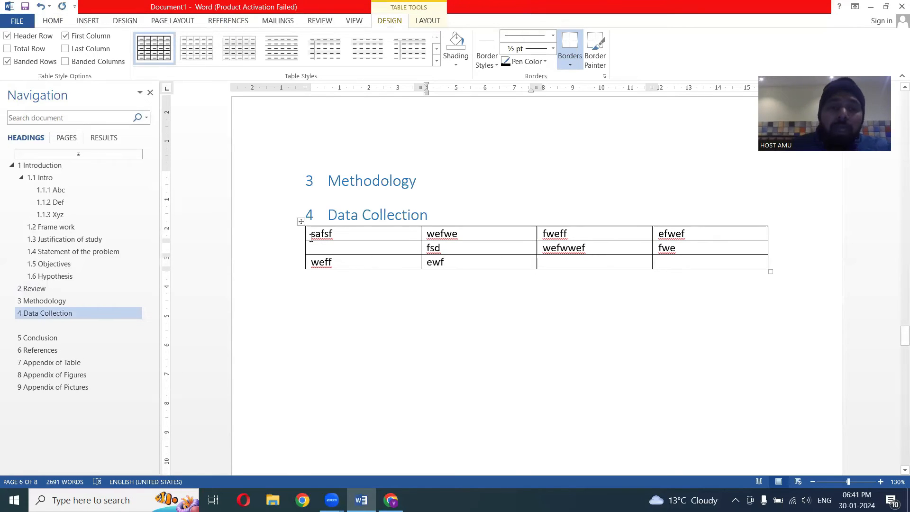
- Add the caption "Table 1: XYZ" above the Data Collection table, using the Table label
click(301, 222)
right_click(300, 223)
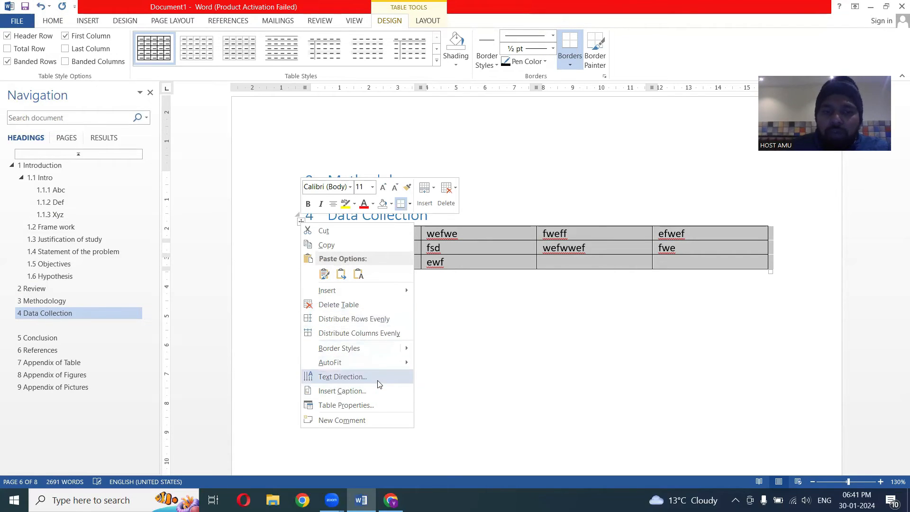
click(366, 392)
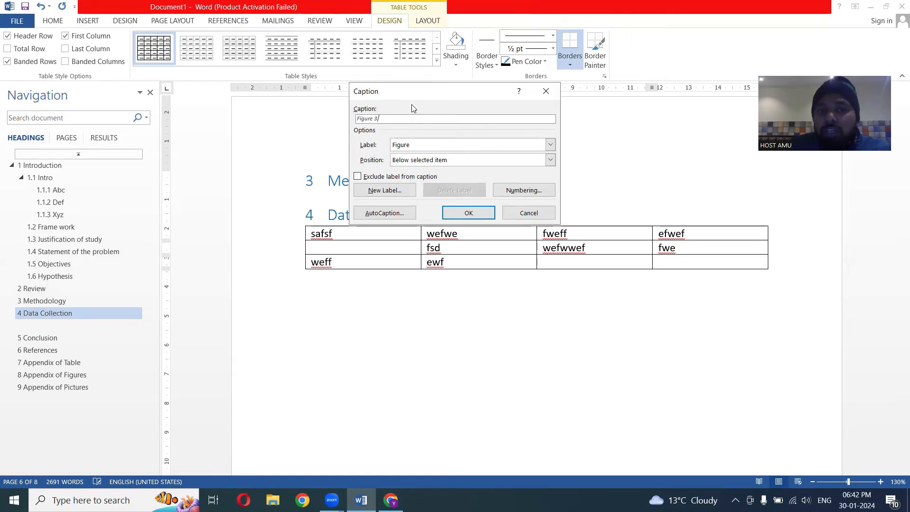
click(548, 145)
click(402, 172)
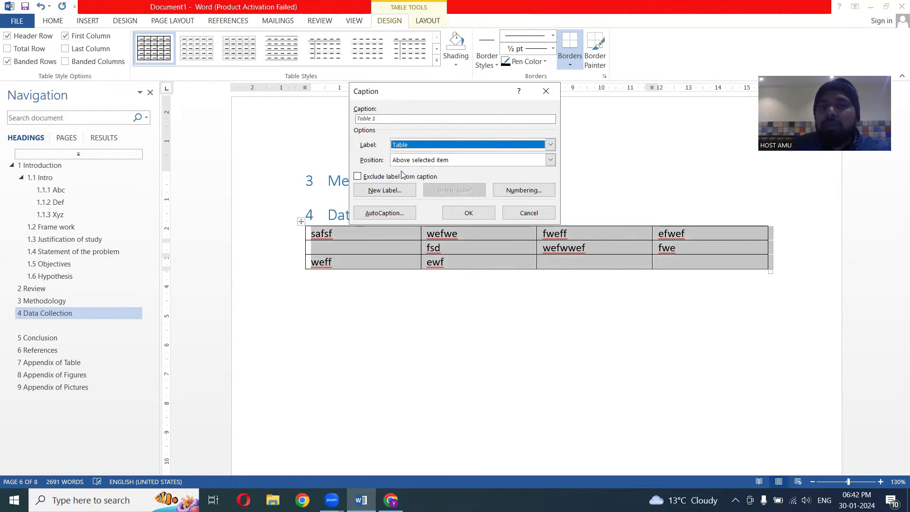
text(:)
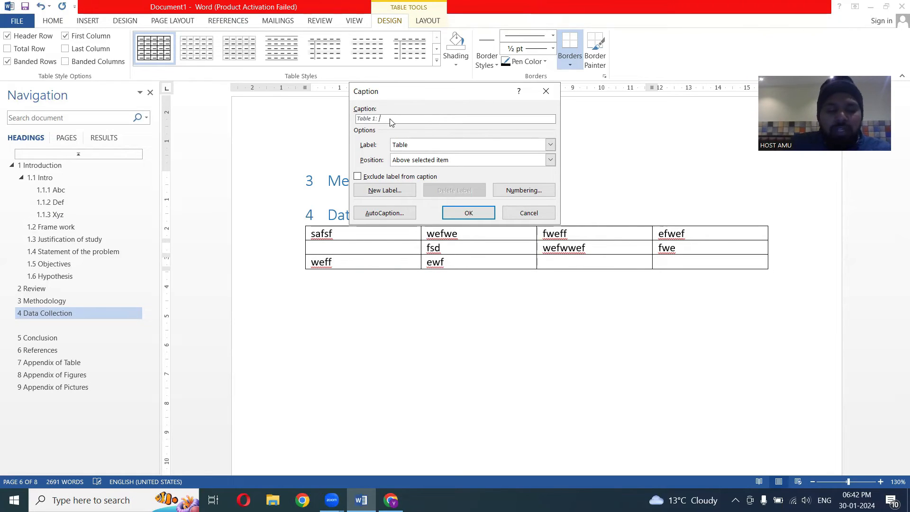
text( XYZ)
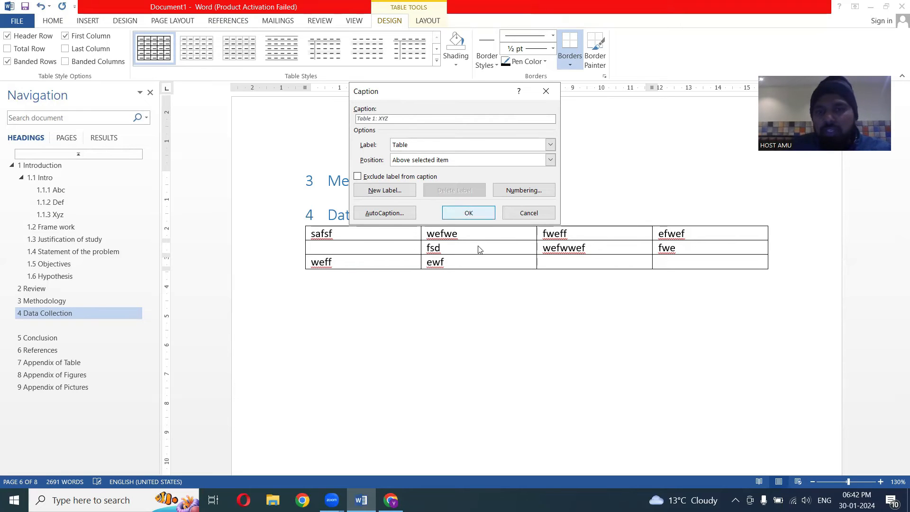
click(473, 214)
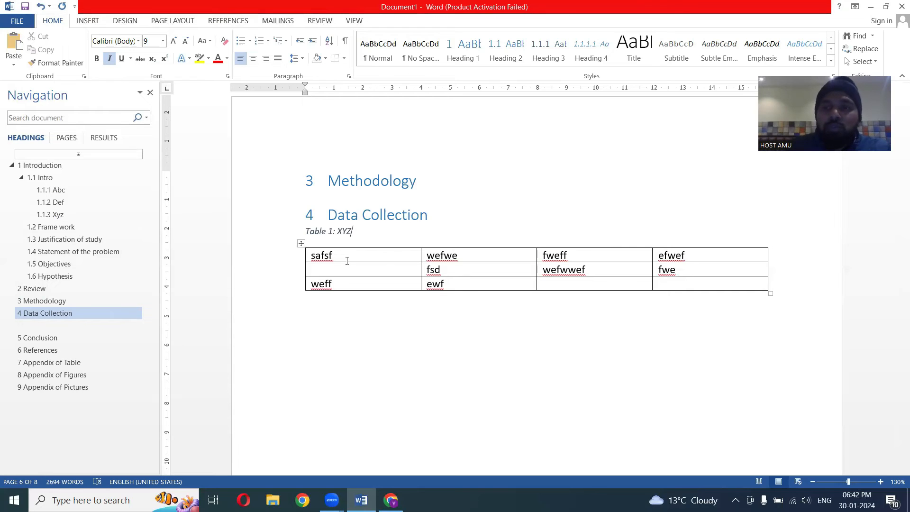
- Add an empty line after the first Conclusion paragraph and insert a table with four columns and two rows there
scroll(415, 275, down, 15)
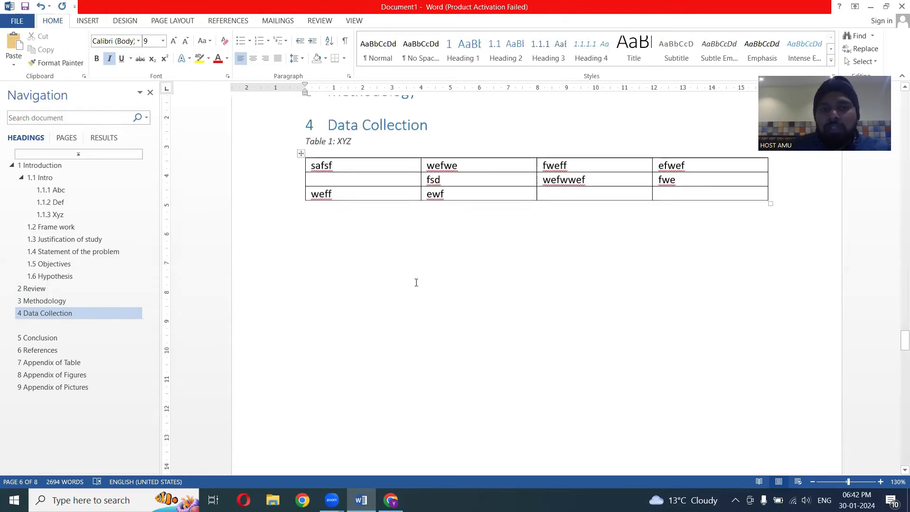
scroll(420, 294, down, 8)
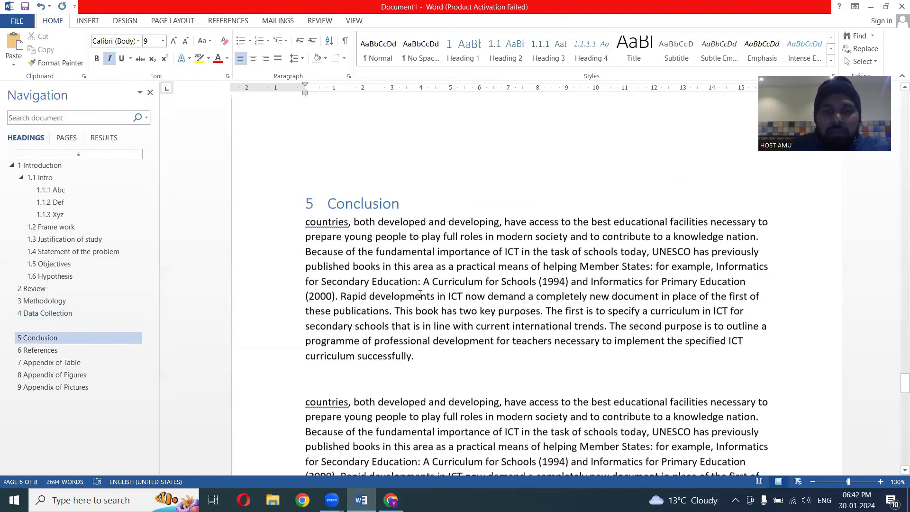
click(436, 290)
key(Return)
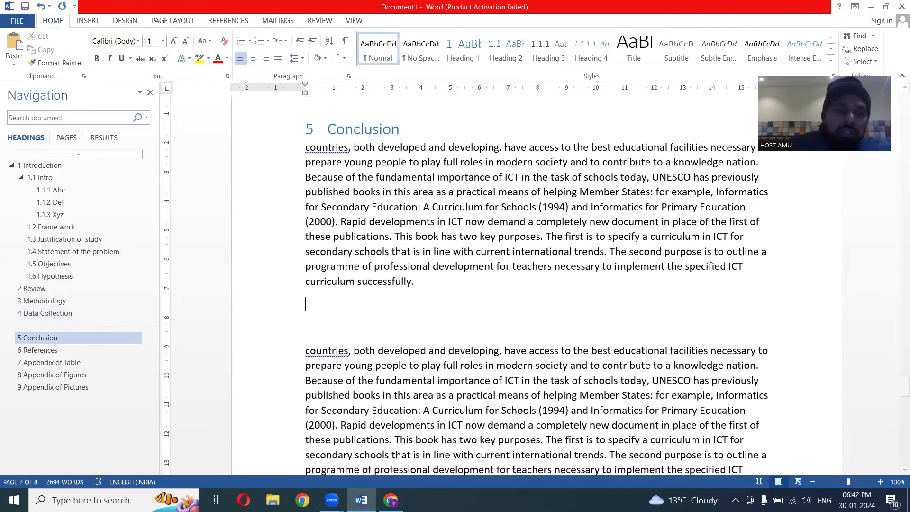
click(87, 21)
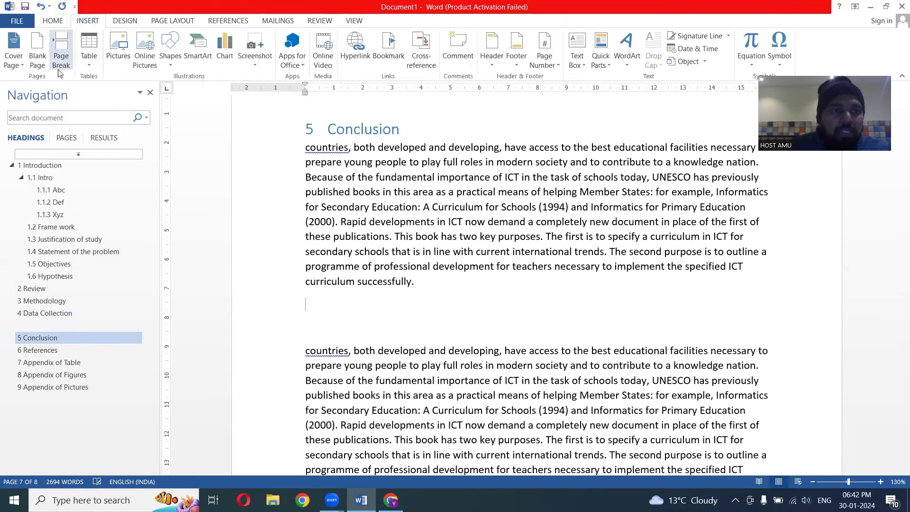
click(88, 50)
click(125, 104)
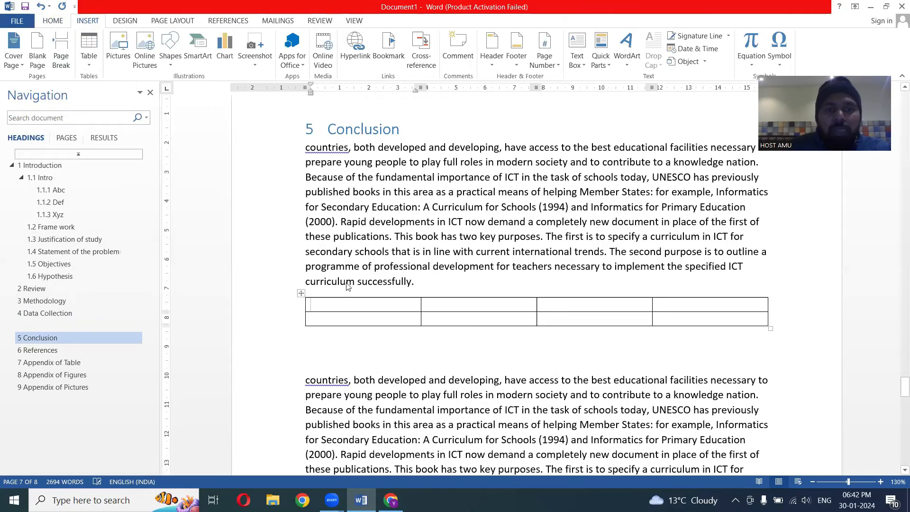
- Fill the first row of the Conclusion table with Food, veg, Non veg and egg
text(Food)
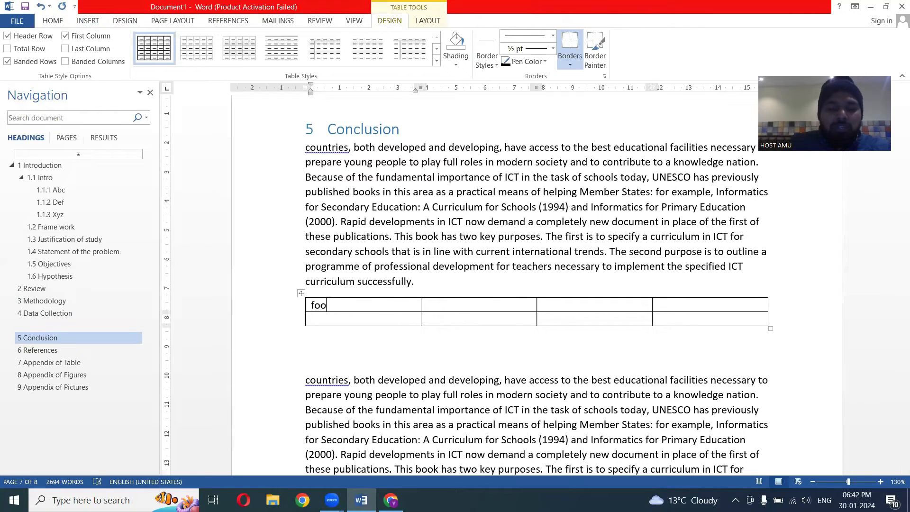
click(427, 310)
click(463, 303)
text(veg)
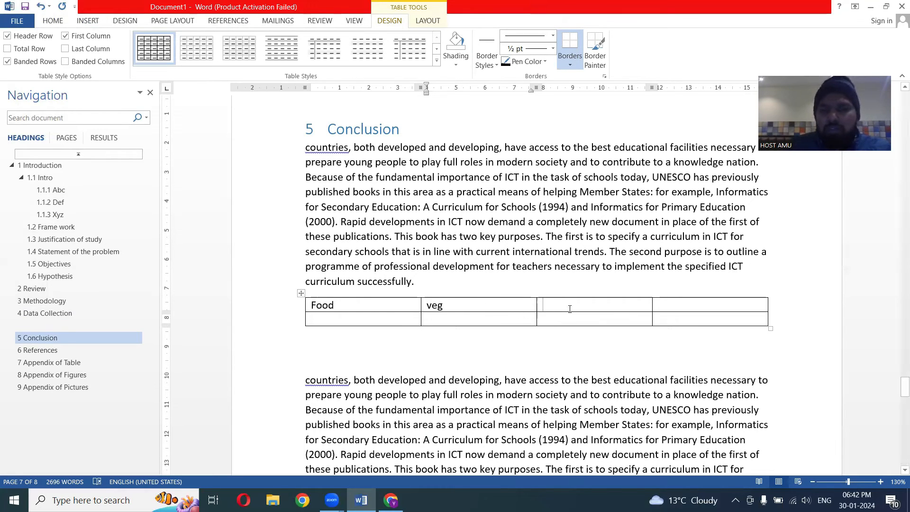
text(Non veg)
click(699, 301)
text(egg)
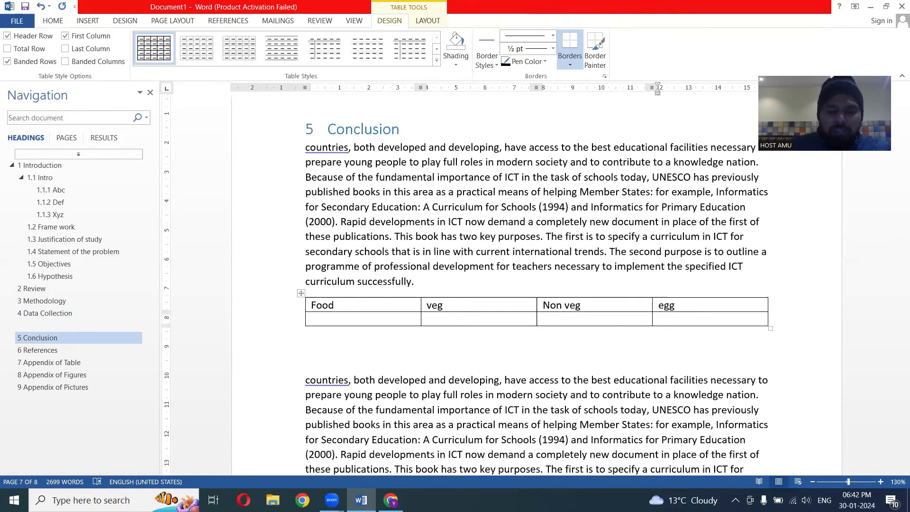
click(643, 340)
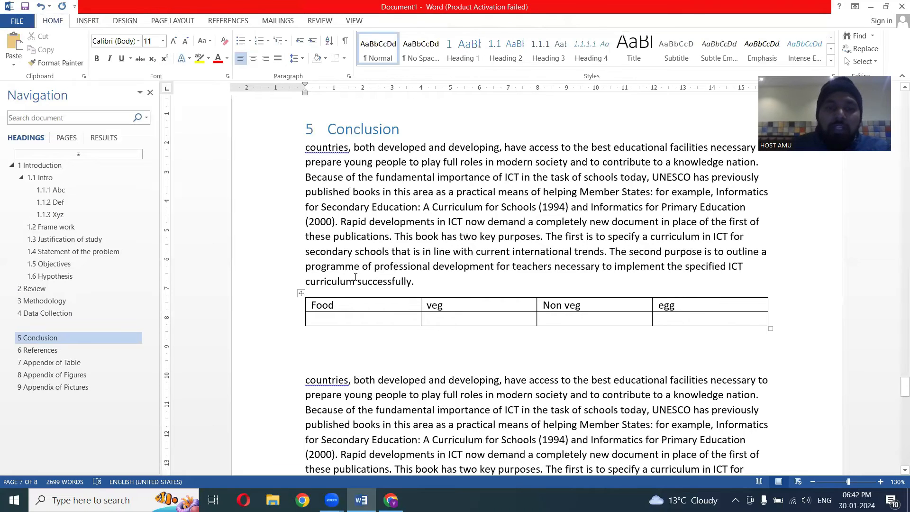
- Add the caption "Table 2: Food" above the Conclusion table, using the Table label
click(301, 292)
right_click(302, 294)
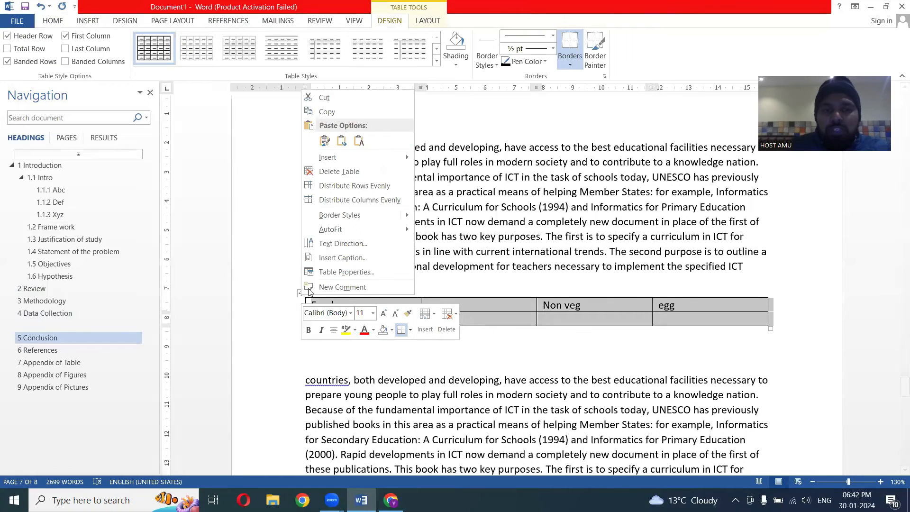
click(361, 263)
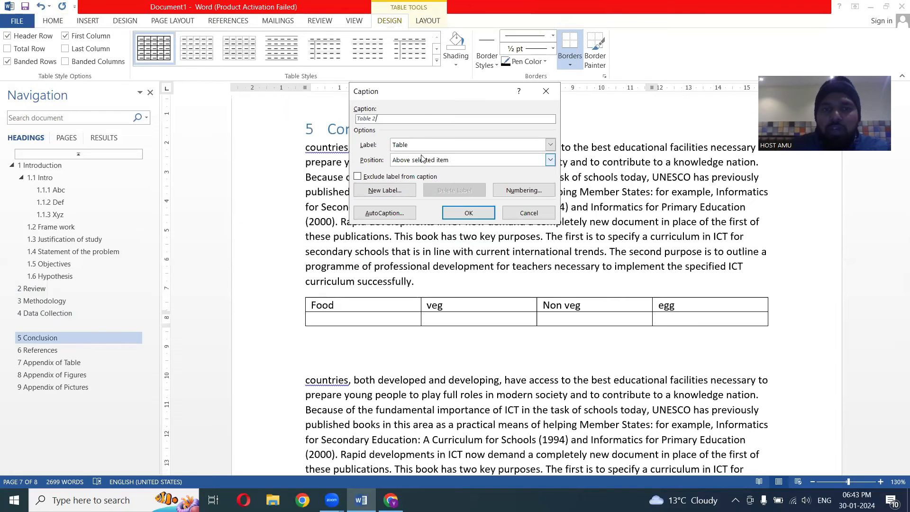
text(: Food)
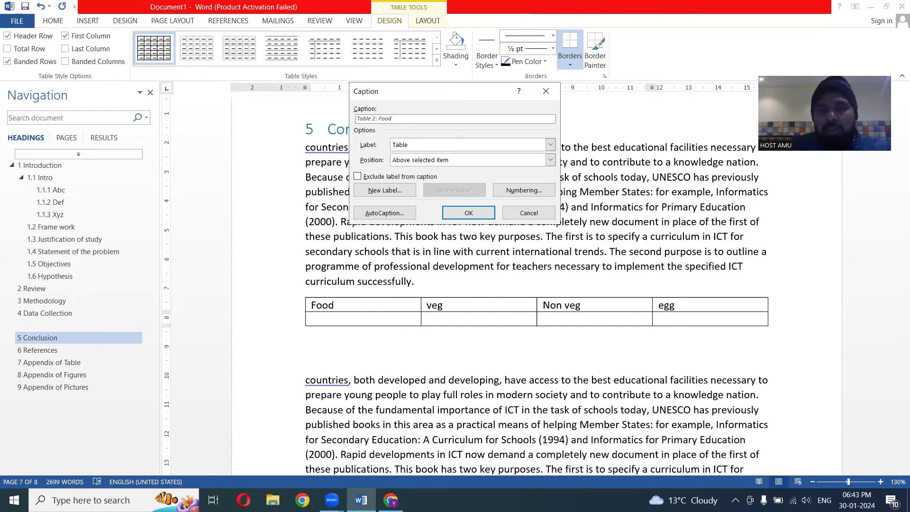
click(468, 213)
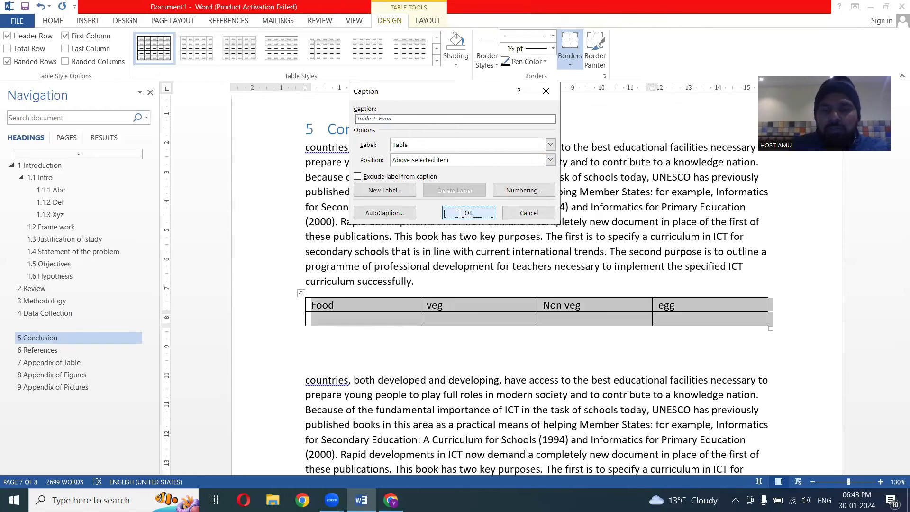
scroll(778, 357, up, 6)
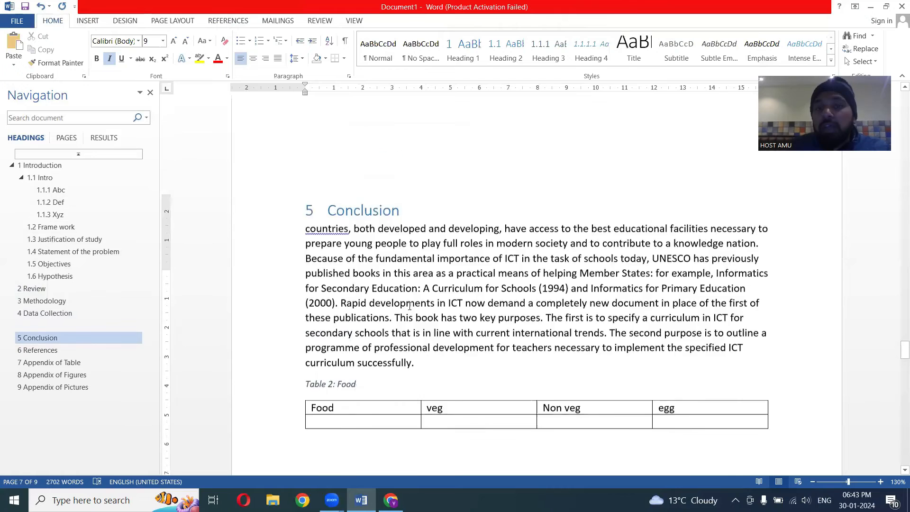
scroll(786, 354, down, 6)
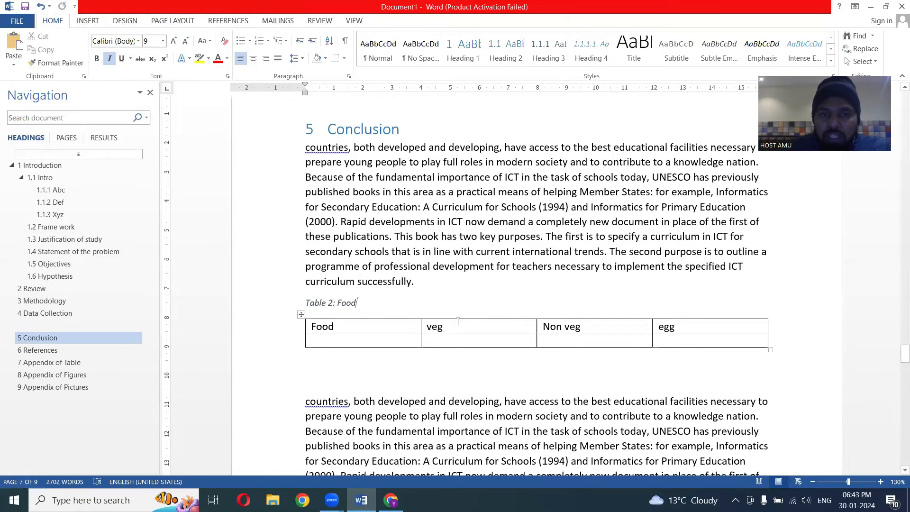
- Insert an automatic list of tables, covering the Table captions, on the empty lines between the list of figures and the Introduction heading
scroll(475, 326, up, 10)
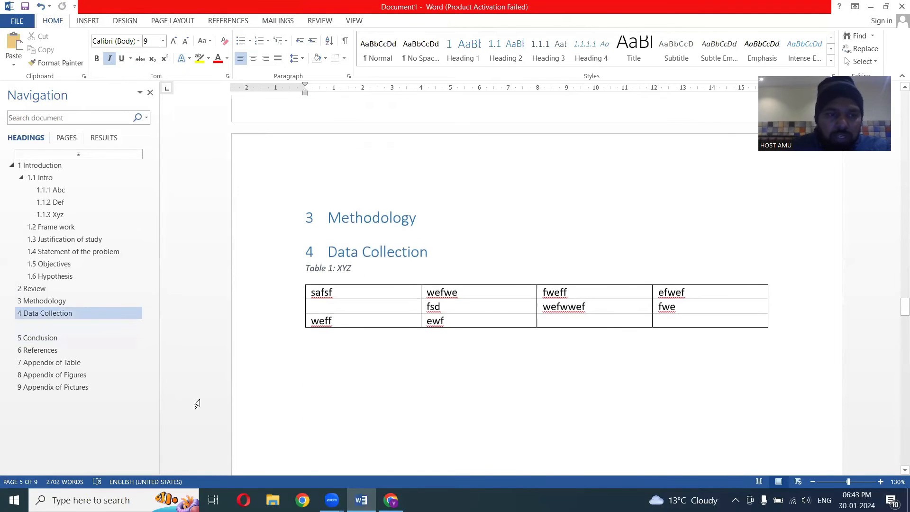
drag(905, 307, 897, 100)
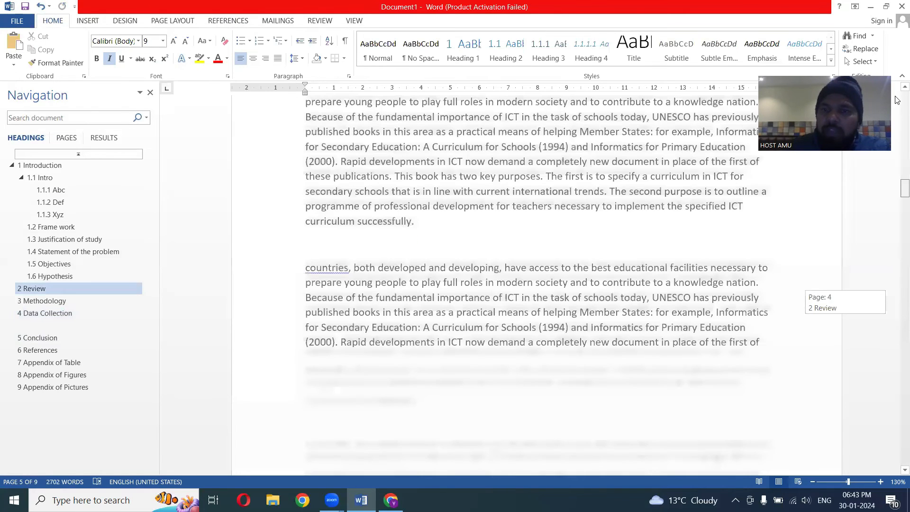
scroll(547, 244, down, 3)
scroll(547, 243, down, 3)
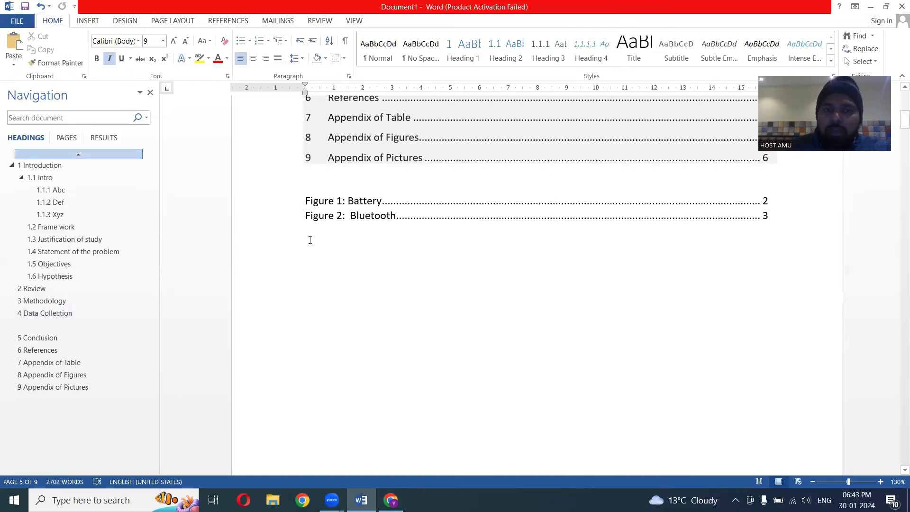
click(453, 253)
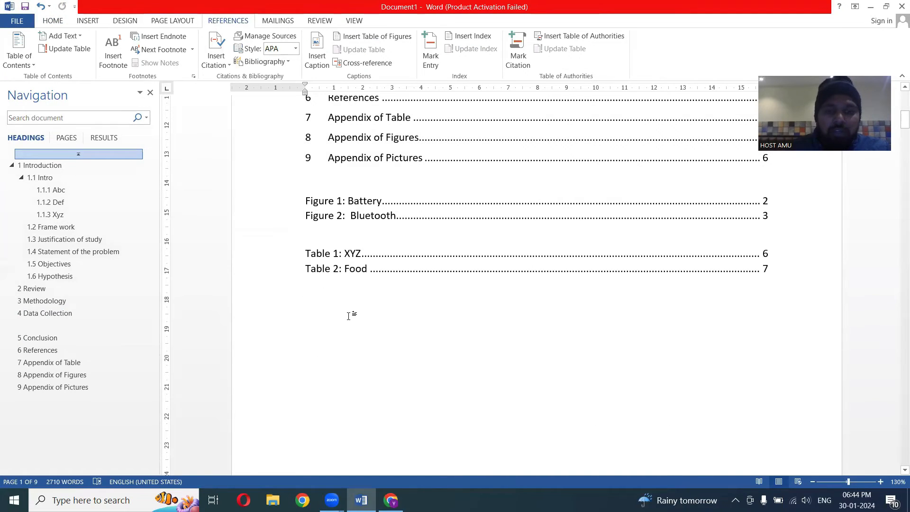
key(ctrl+z)
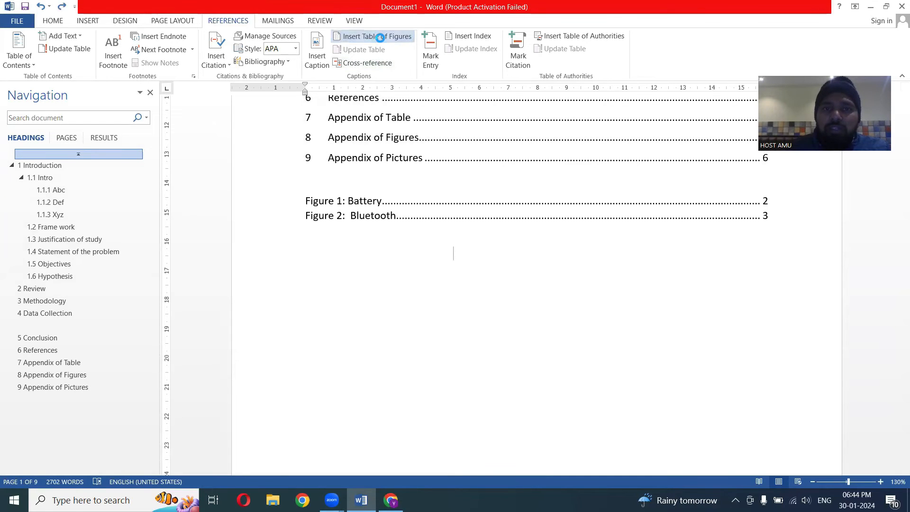
click(379, 37)
click(543, 365)
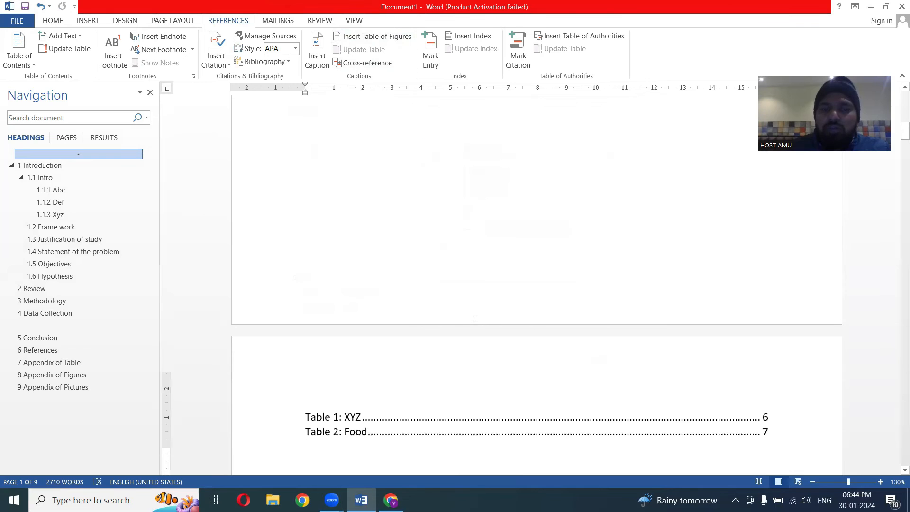
scroll(474, 319, up, 1)
scroll(424, 358, down, 2)
scroll(386, 270, up, 5)
click(333, 311)
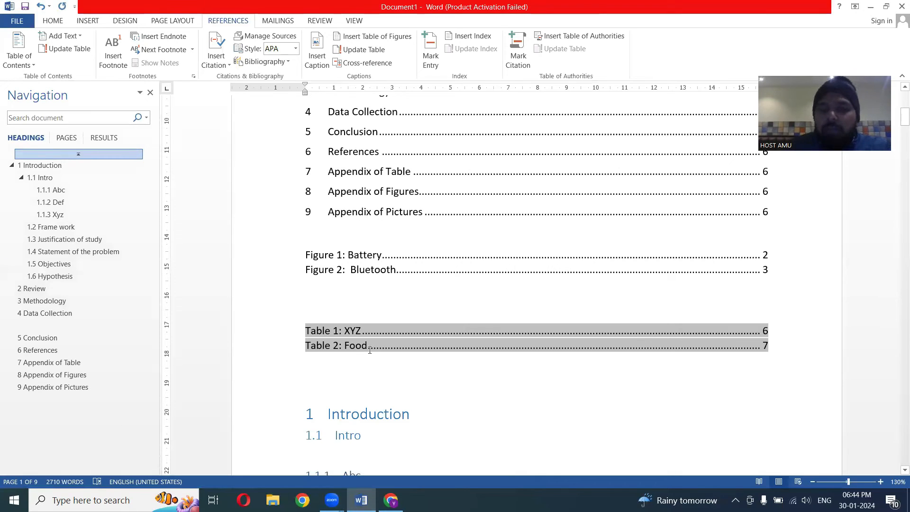
click(397, 389)
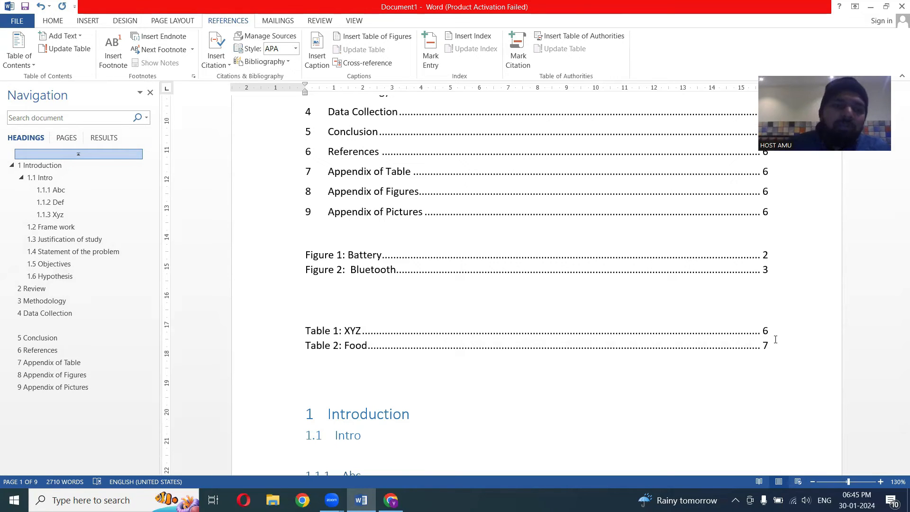
- Examine which heading styles the Abc, Intro and Introduction headings use, and look over the headings through the Review chapter
scroll(787, 398, down, 3)
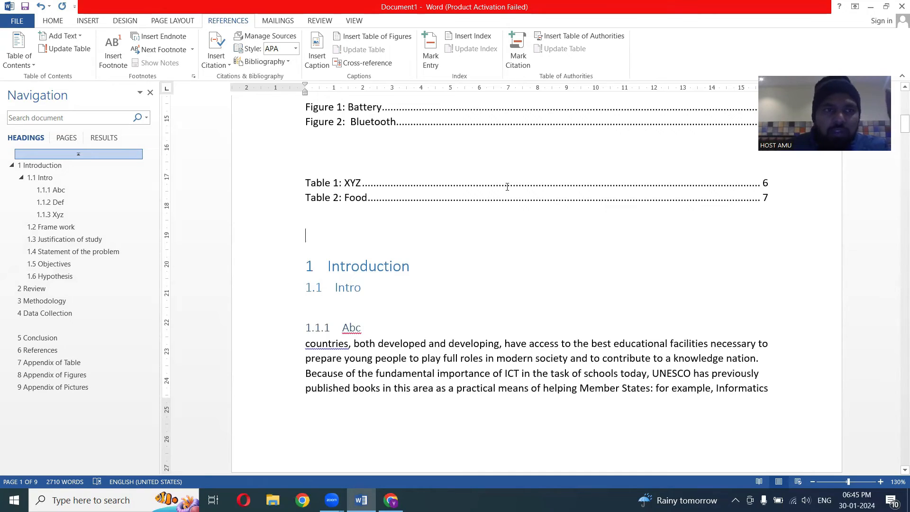
click(53, 20)
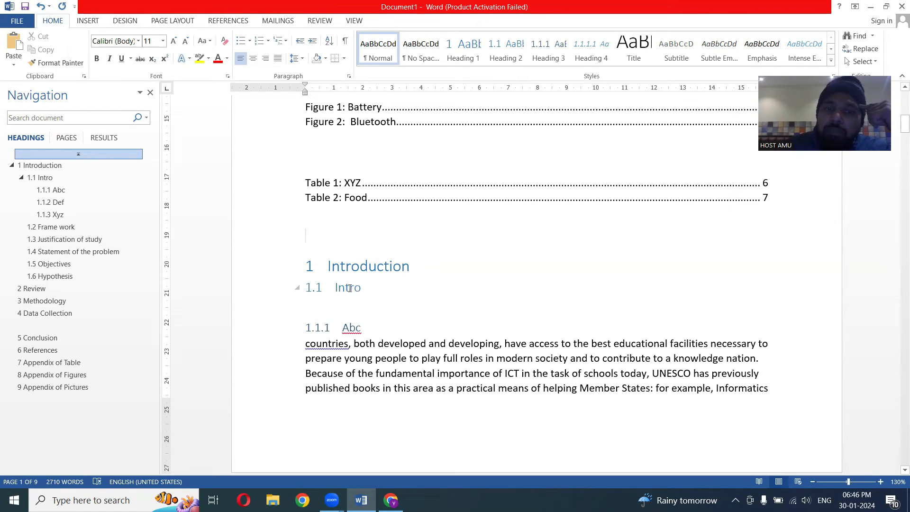
click(350, 327)
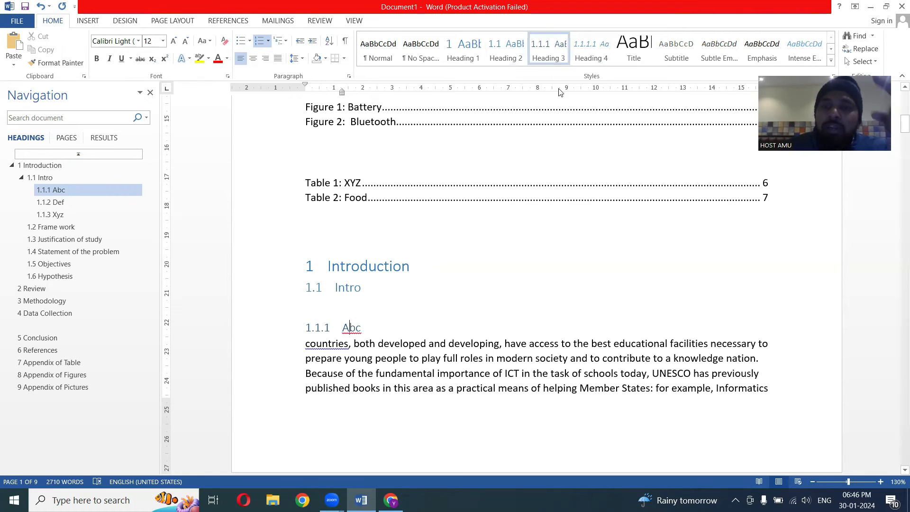
click(350, 289)
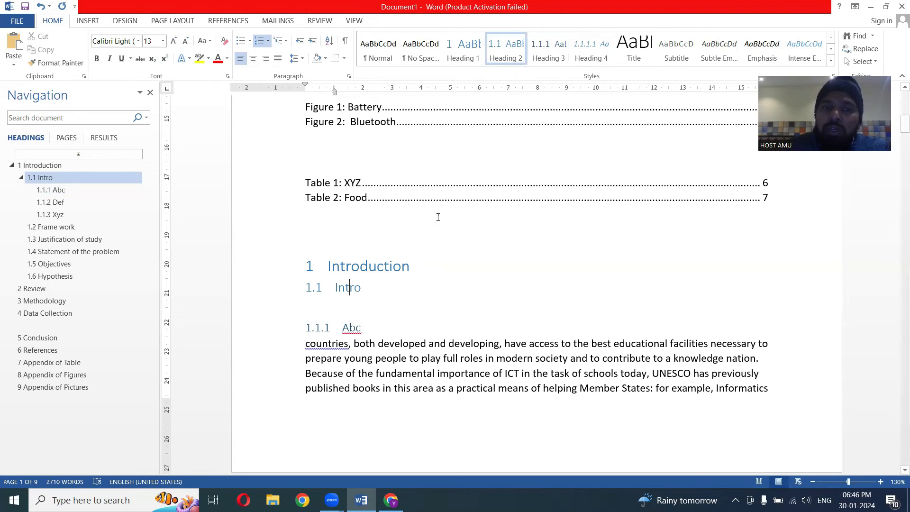
click(379, 263)
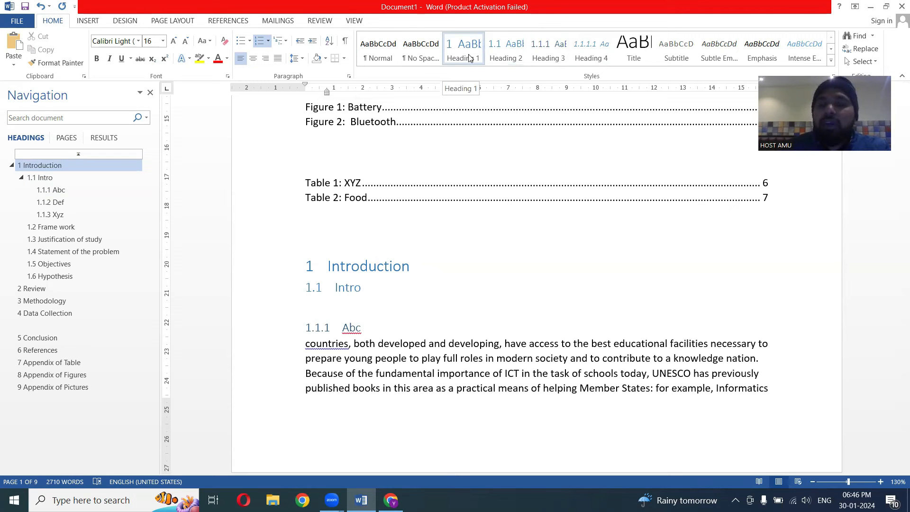
scroll(448, 268, down, 4)
scroll(426, 263, up, 2)
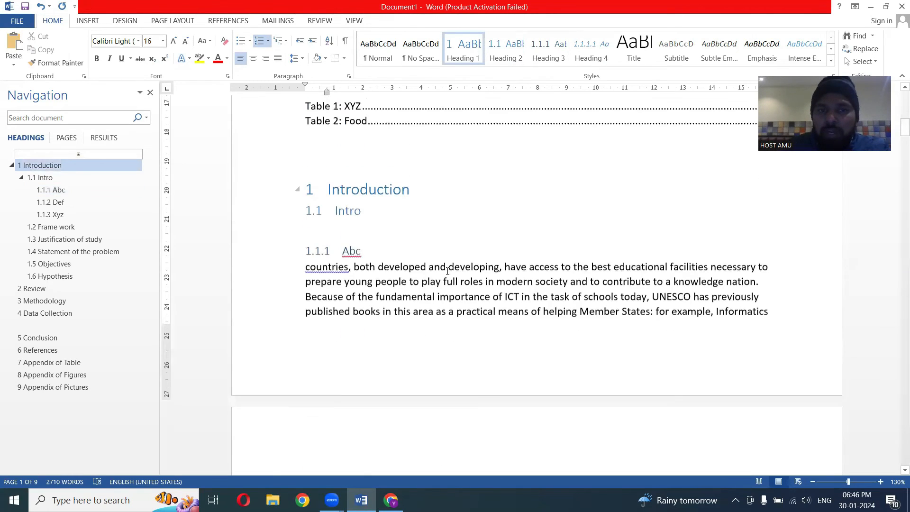
scroll(424, 262, down, 10)
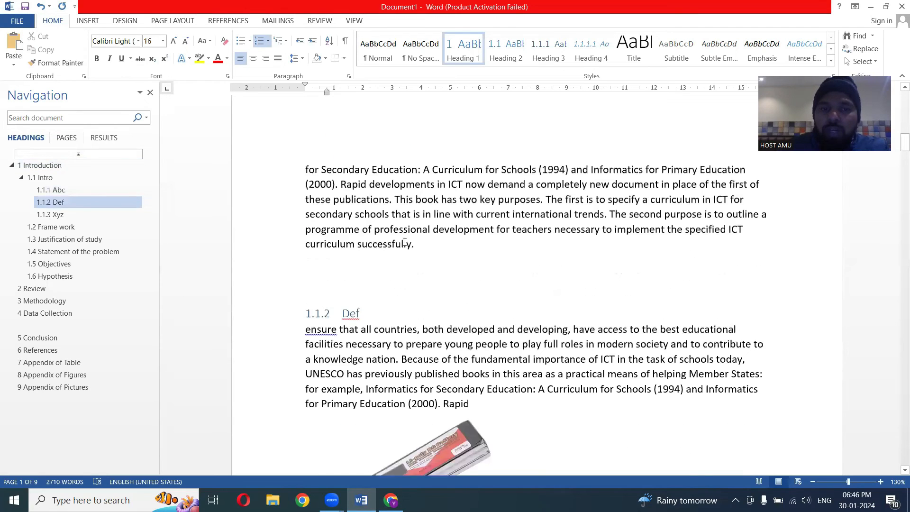
scroll(434, 257, down, 10)
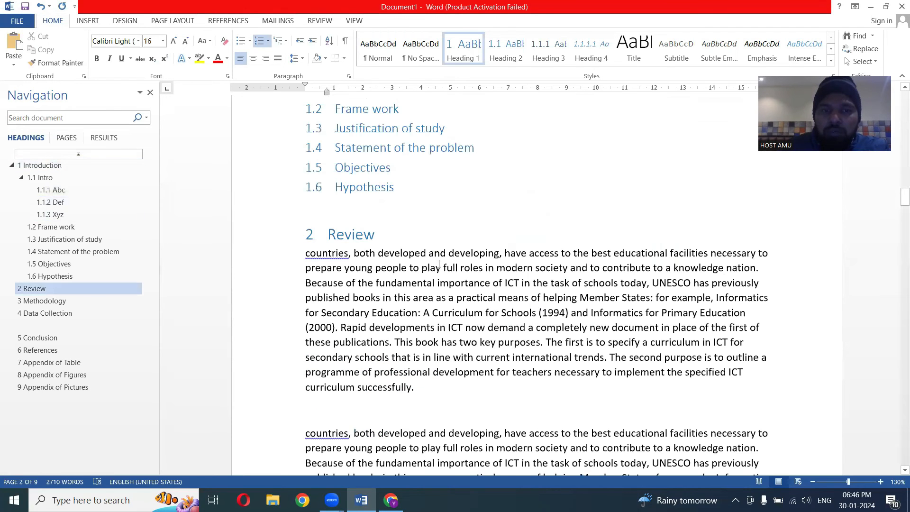
scroll(462, 193, up, 6)
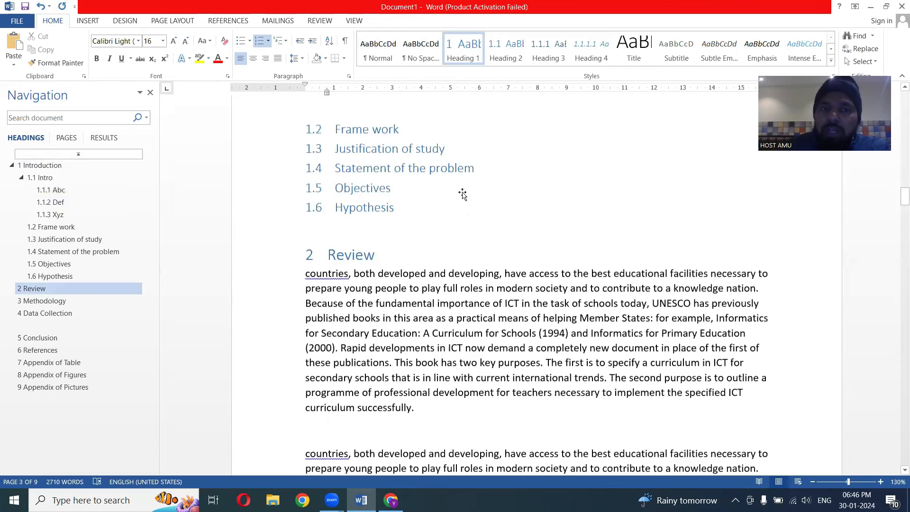
scroll(462, 193, up, 10)
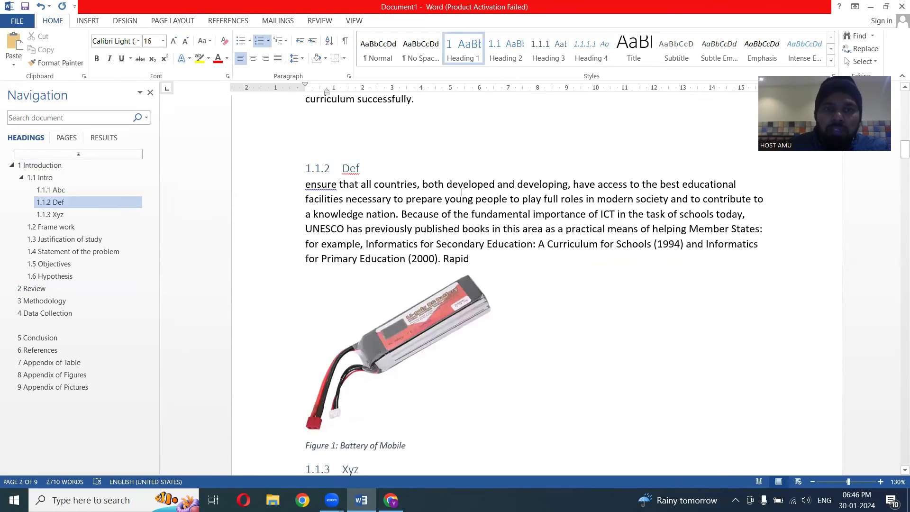
scroll(461, 192, up, 8)
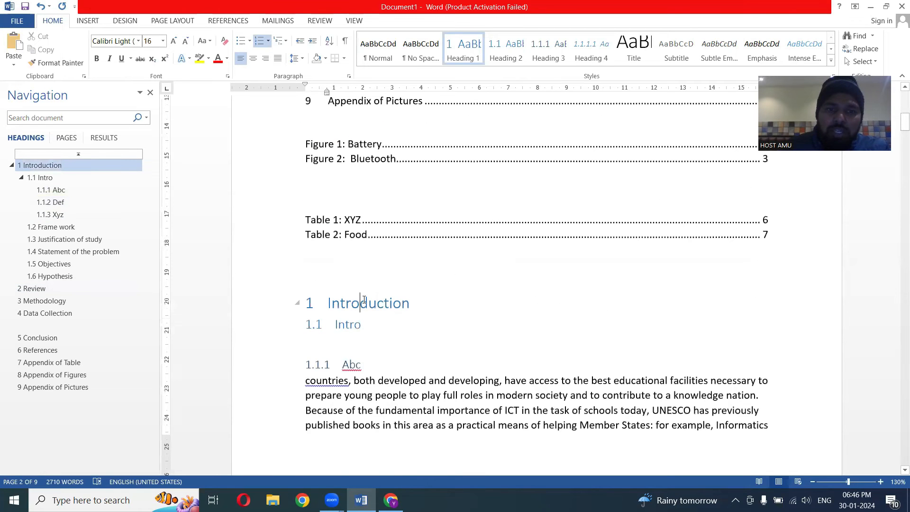
- Modify the Heading 1 style to Times New Roman, 14 pt, bold, with black text
double_click(364, 300)
right_click(468, 54)
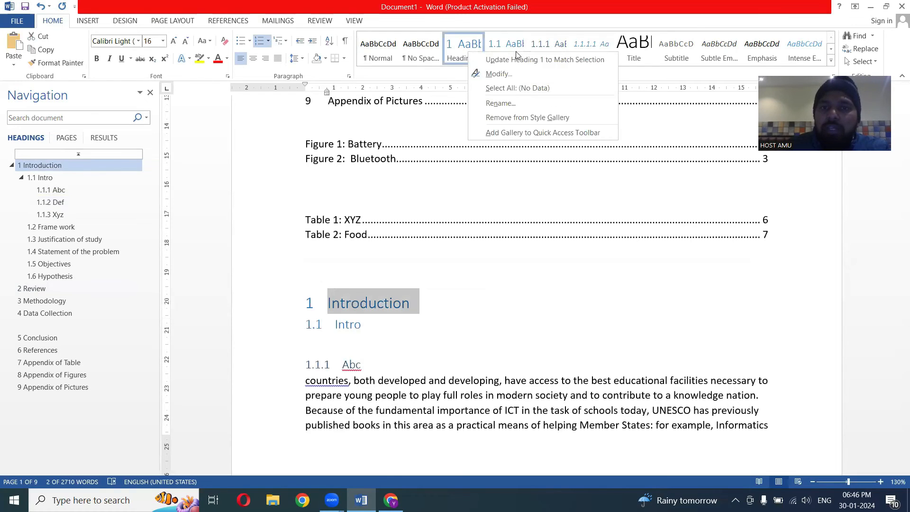
click(523, 71)
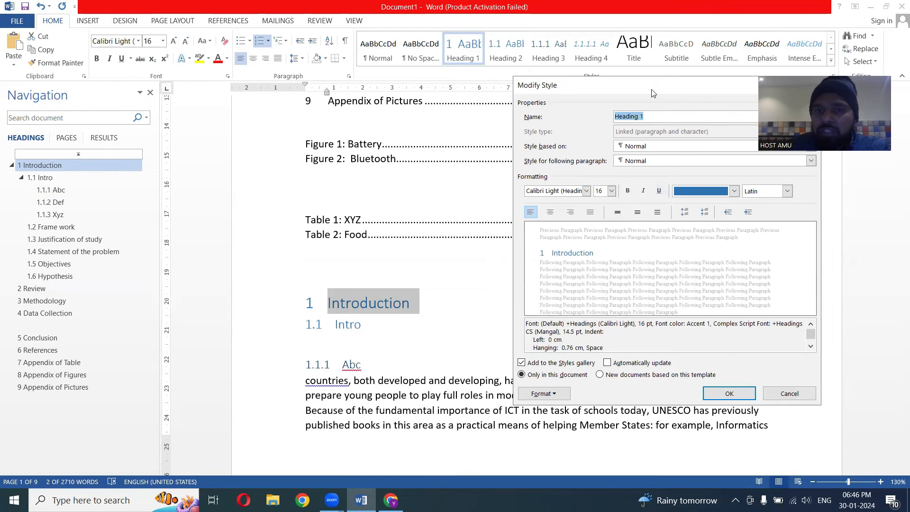
drag(639, 83, 531, 54)
click(467, 161)
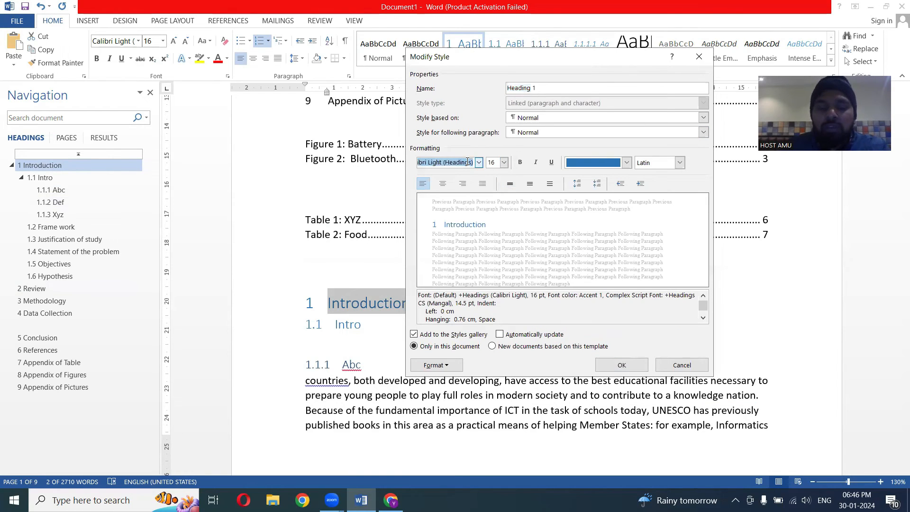
text(Times New Roman)
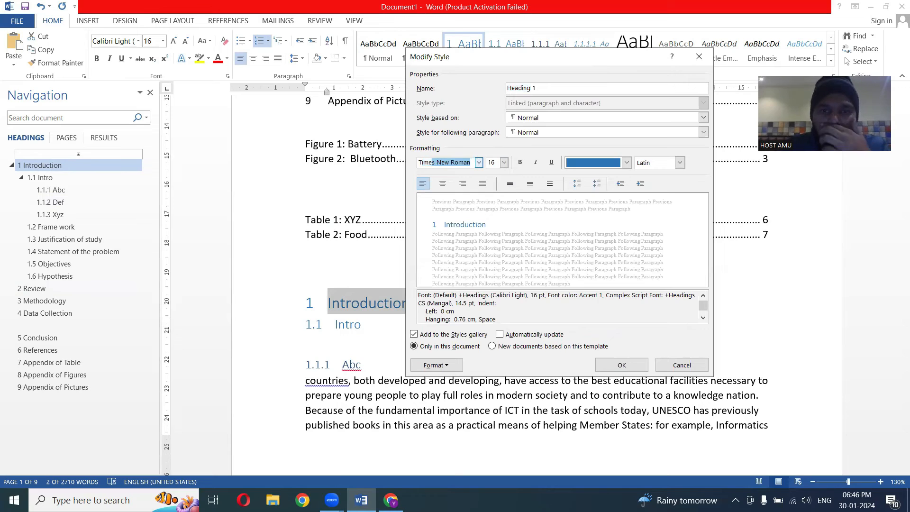
click(503, 162)
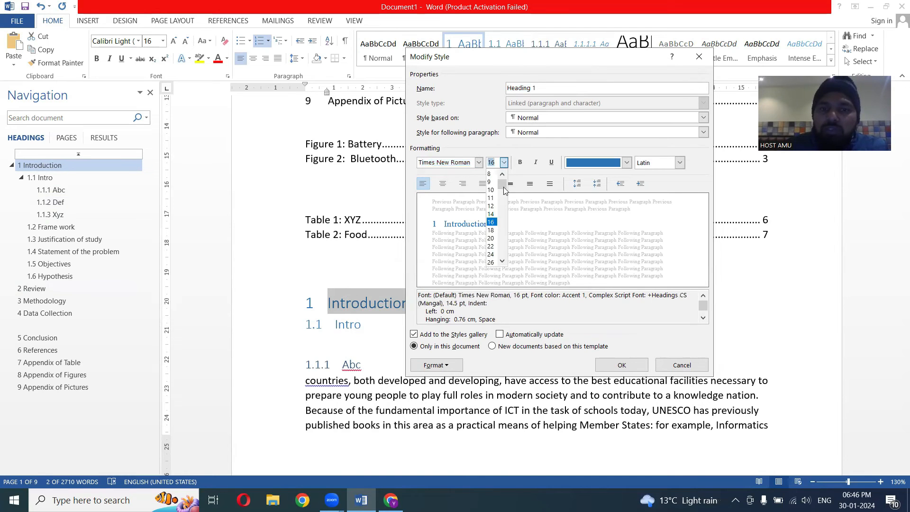
click(492, 215)
click(520, 162)
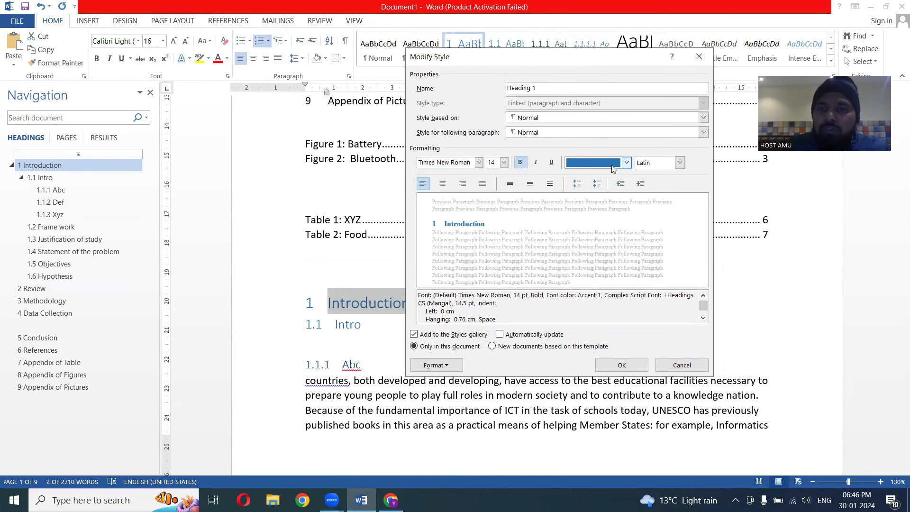
click(599, 163)
click(579, 201)
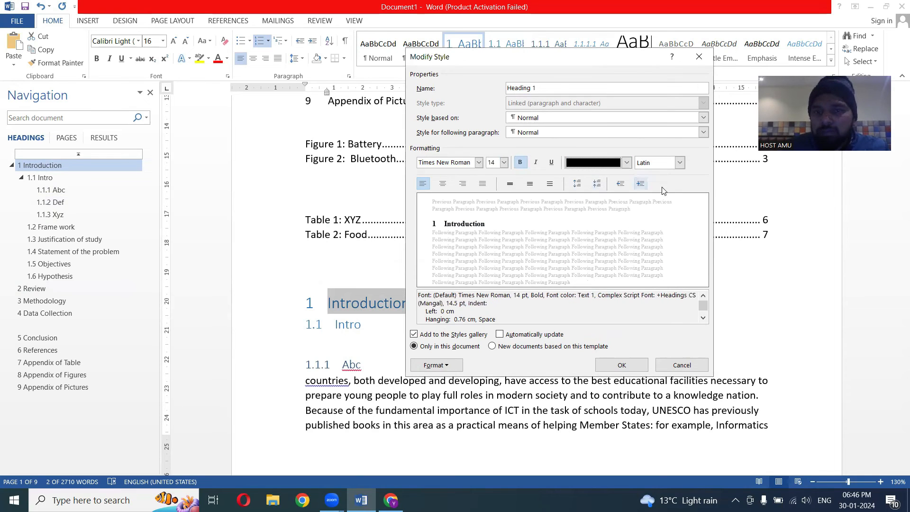
click(635, 366)
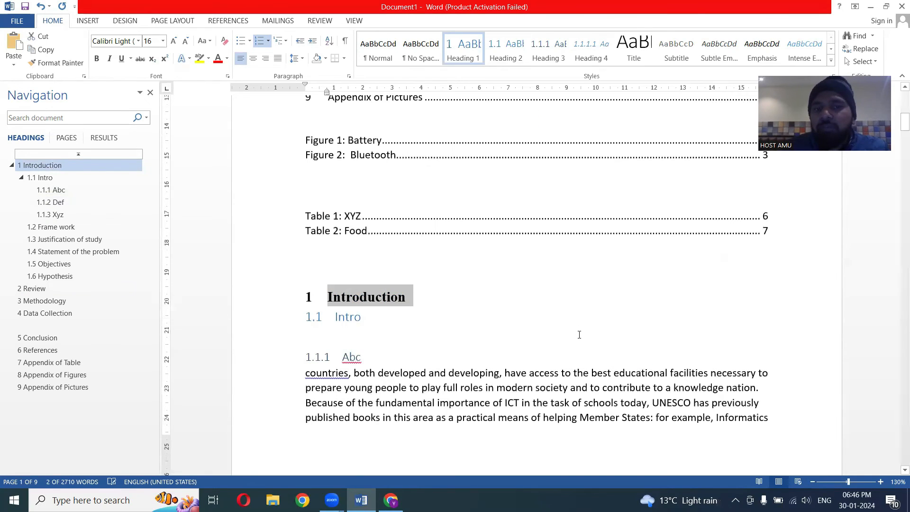
- Check the main chapter headings throughout the document for the modified Heading 1 formatting
click(579, 316)
scroll(360, 300, down, 15)
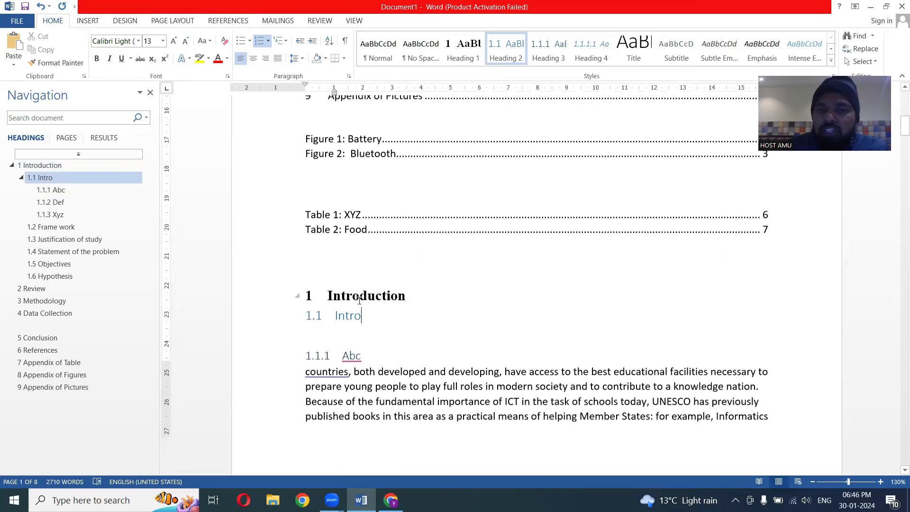
scroll(374, 311, down, 20)
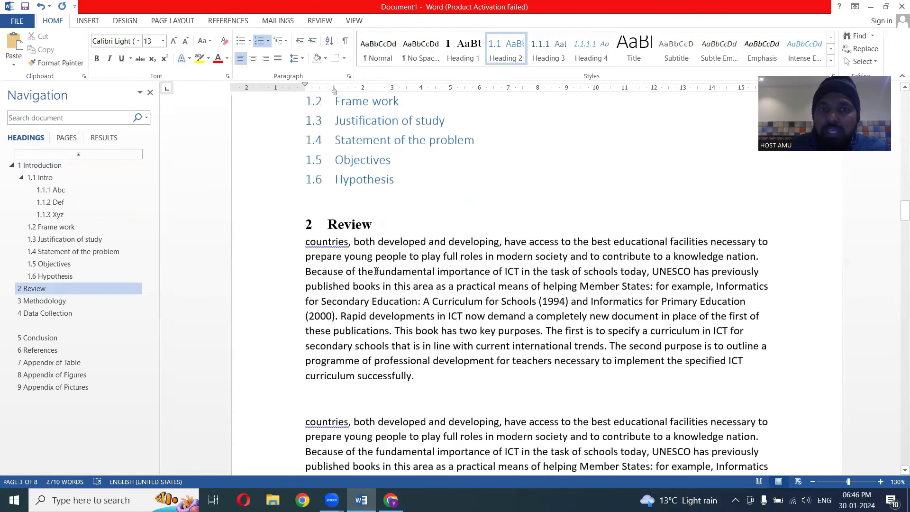
scroll(375, 271, down, 5)
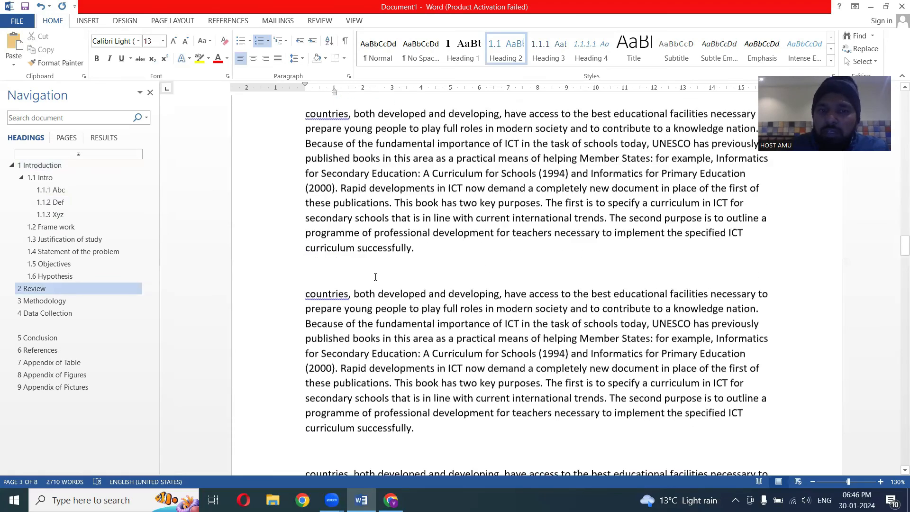
scroll(375, 276, down, 15)
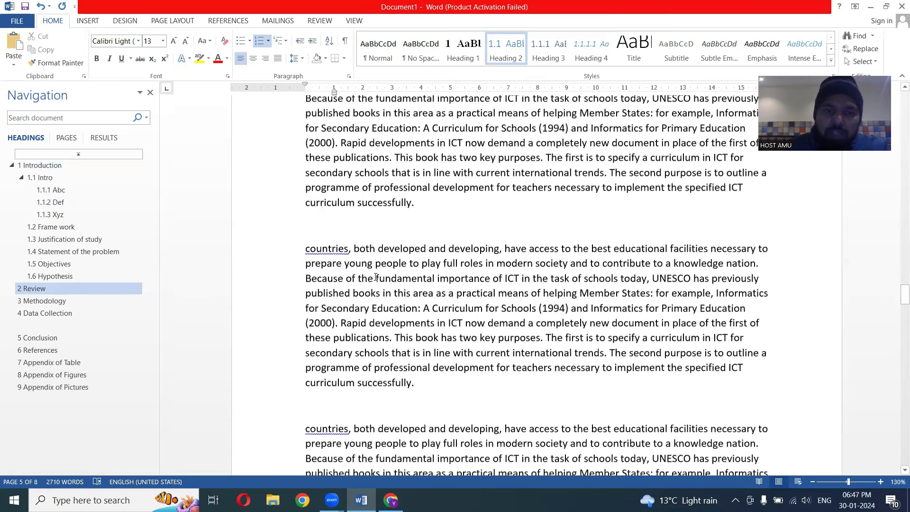
scroll(374, 276, down, 5)
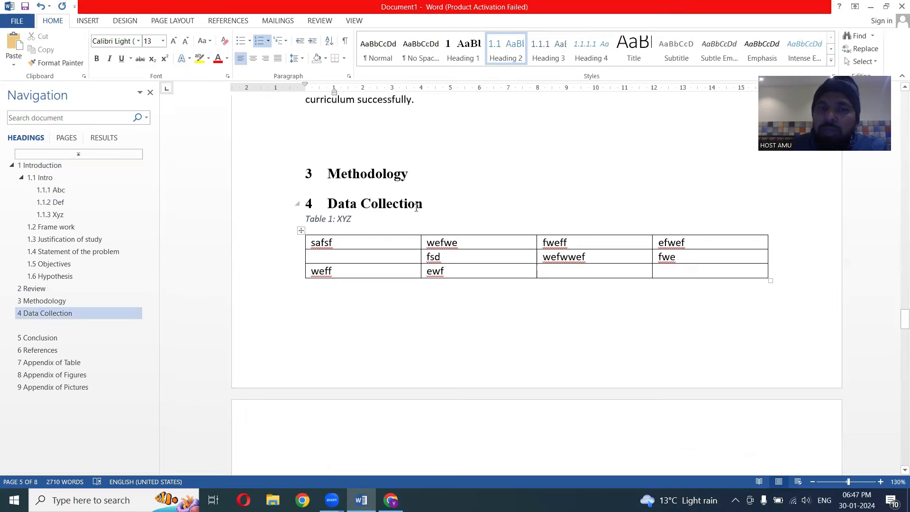
scroll(417, 210, down, 10)
scroll(436, 232, down, 3)
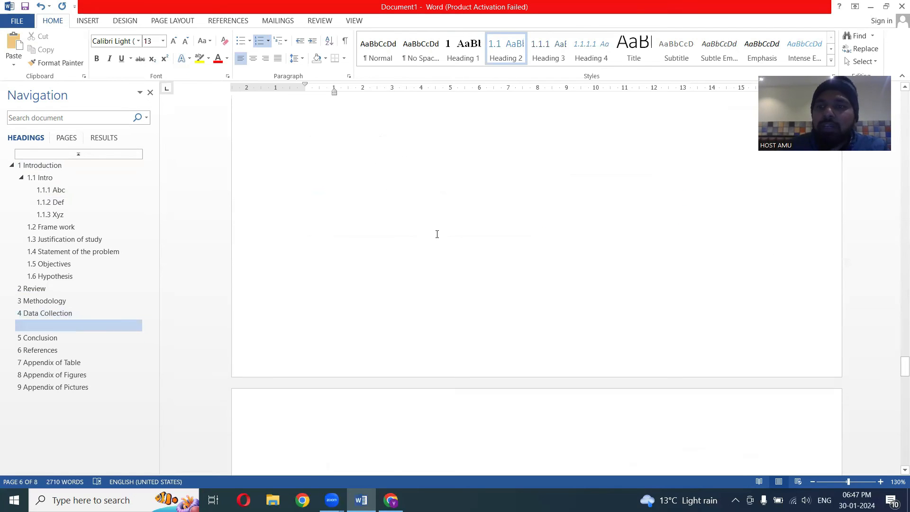
scroll(437, 234, down, 17)
scroll(898, 282, up, 8)
drag(899, 382, 897, 49)
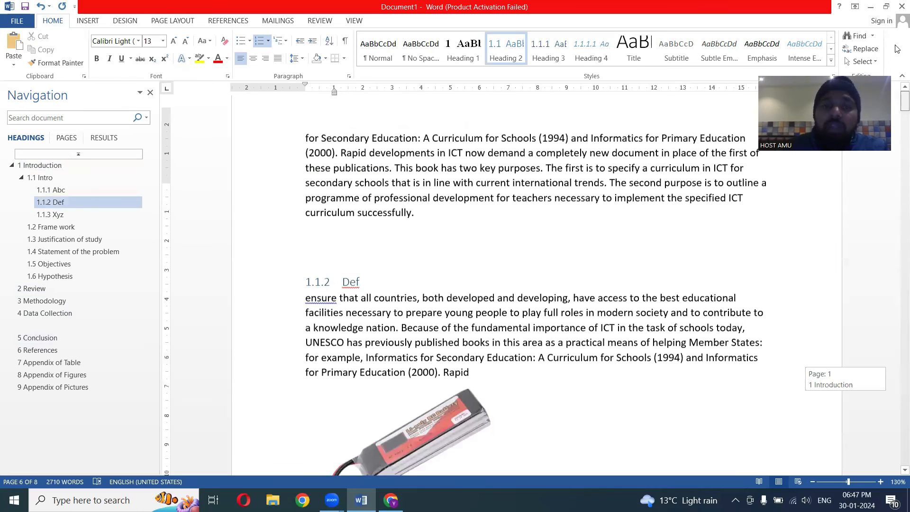
scroll(452, 299, down, 18)
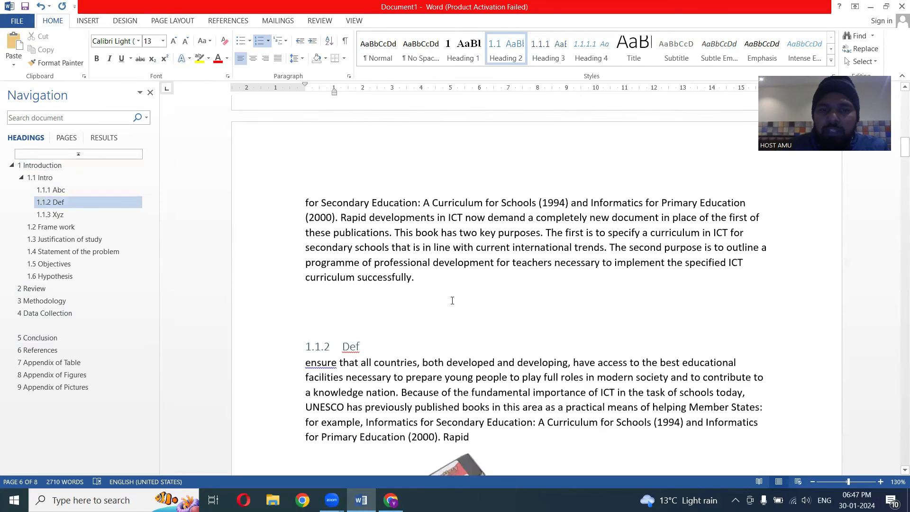
- Modify the Heading 3 style used by the Abc heading to Times New Roman, 26 pt, with red text
scroll(363, 214, down, 7)
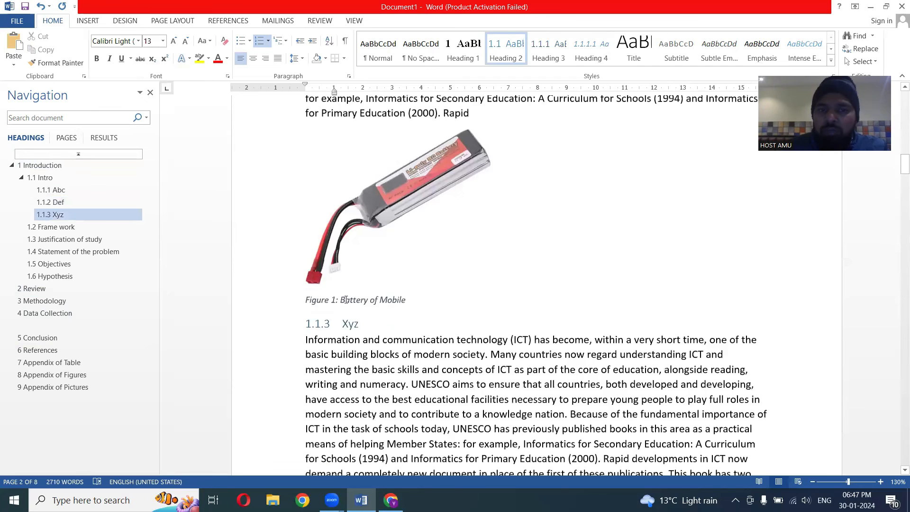
scroll(403, 223, up, 12)
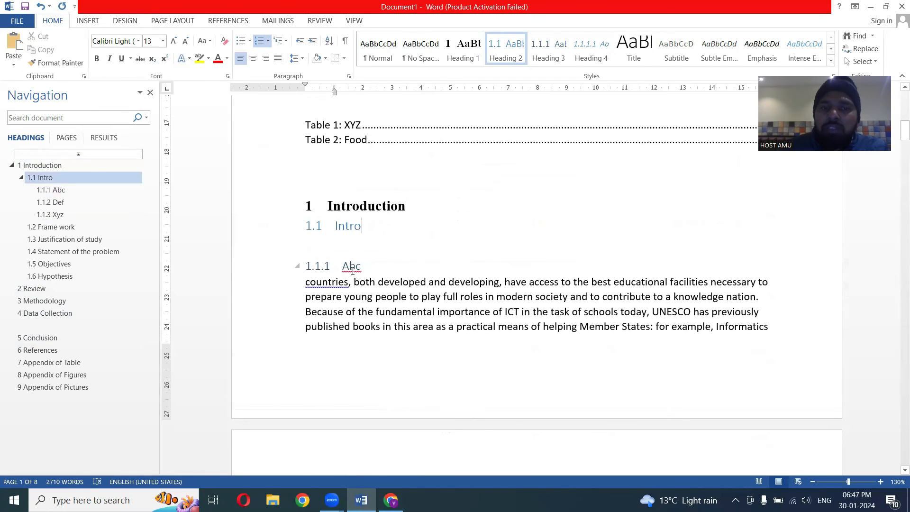
click(352, 268)
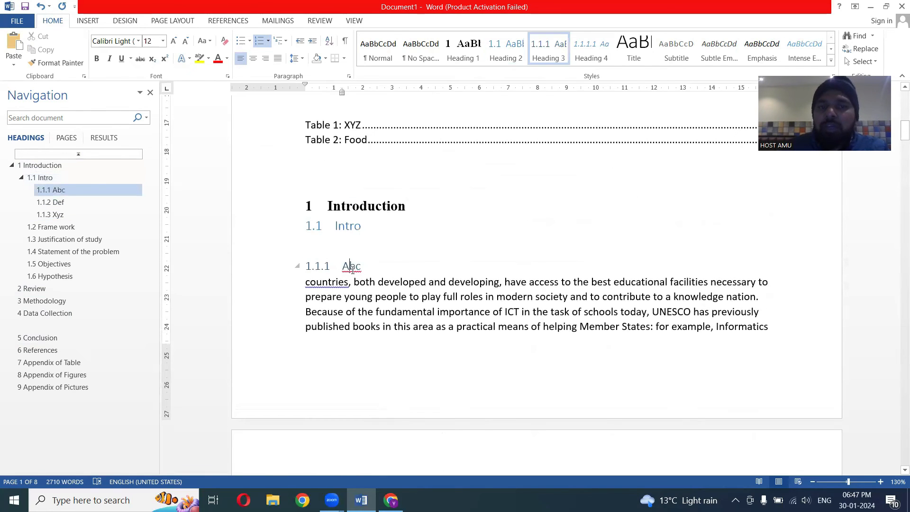
right_click(554, 54)
click(608, 76)
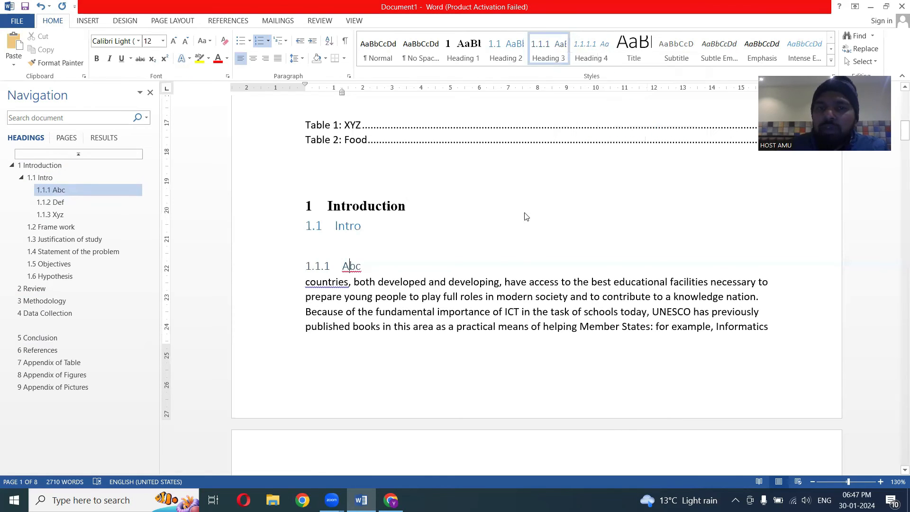
click(464, 163)
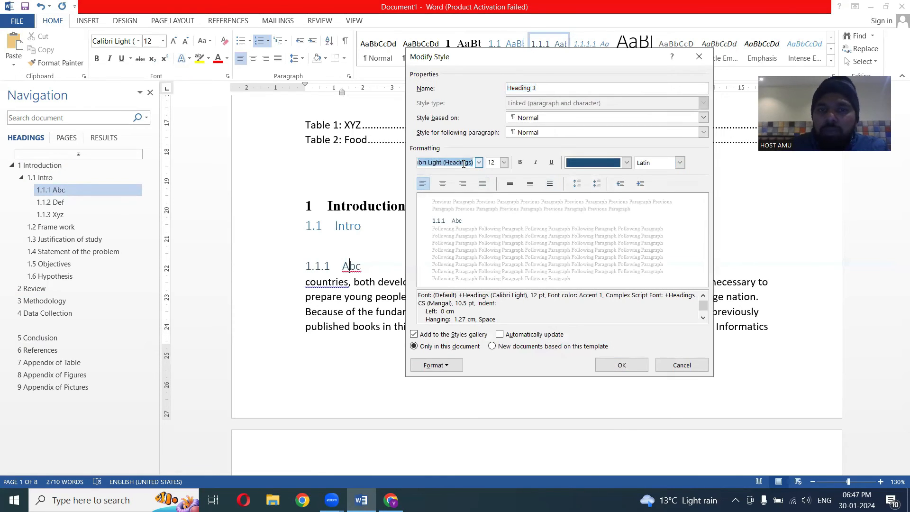
text(Times New Roman)
click(504, 163)
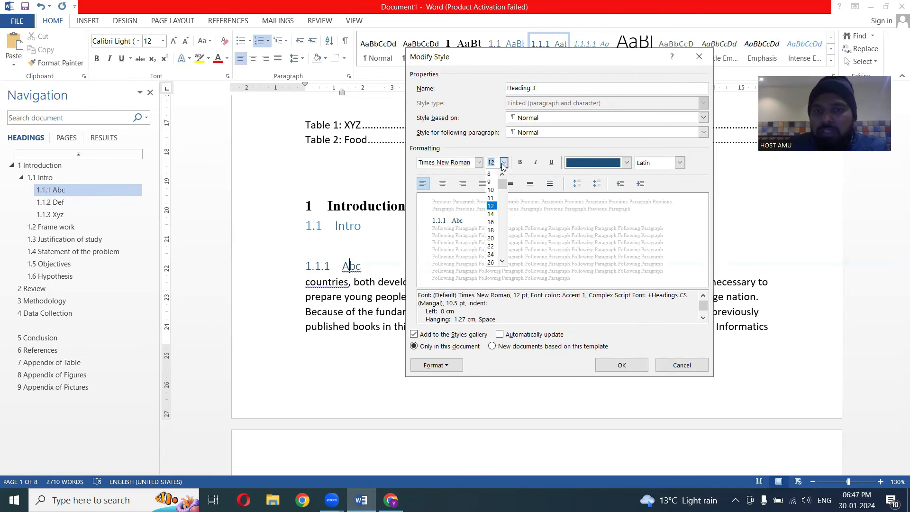
click(491, 262)
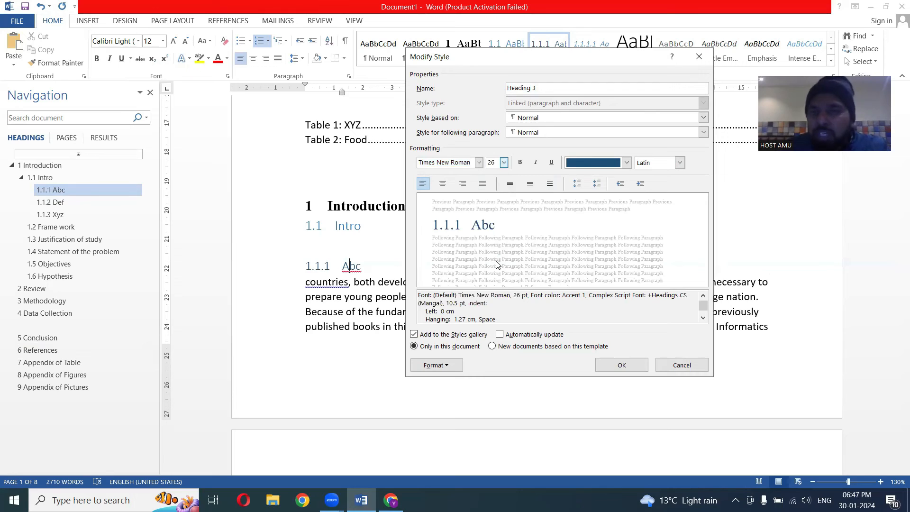
click(626, 163)
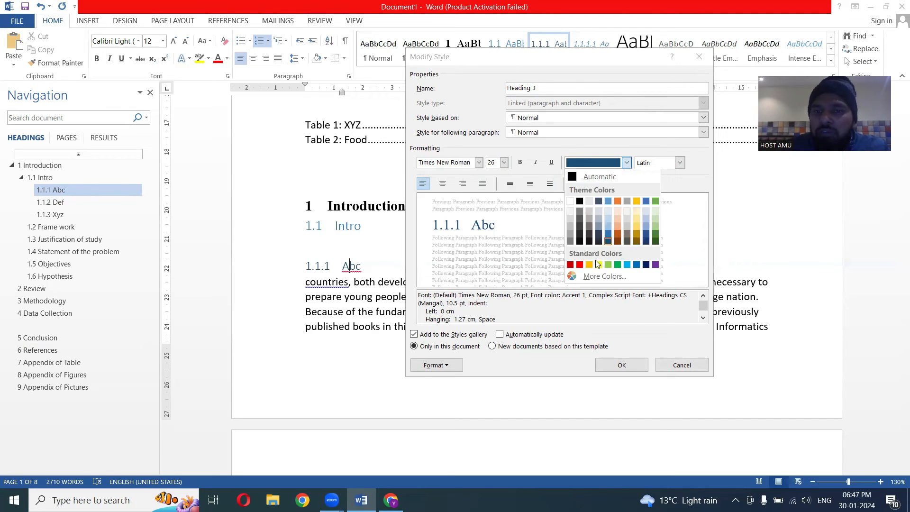
click(579, 265)
click(621, 365)
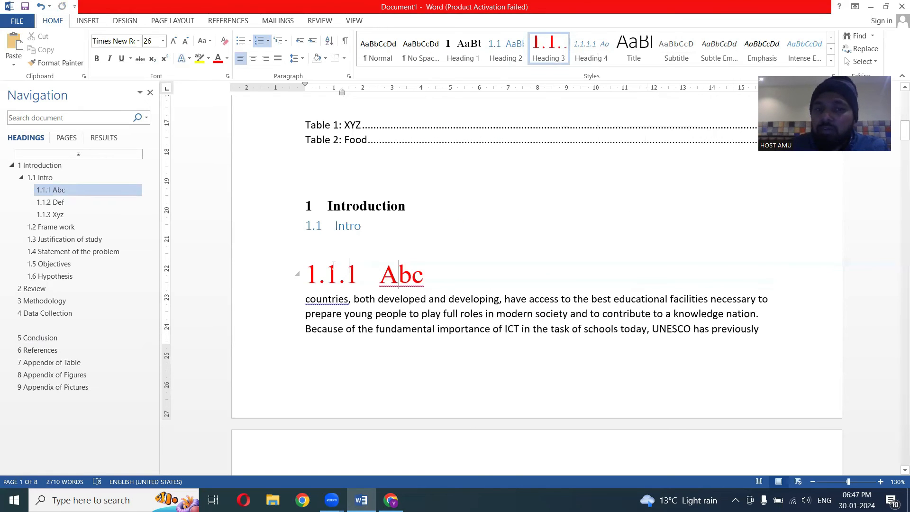
- Check the Abc, Def and Xyz headings for the modified Heading 3 formatting and compare them with the other headings through Review
scroll(452, 277, down, 10)
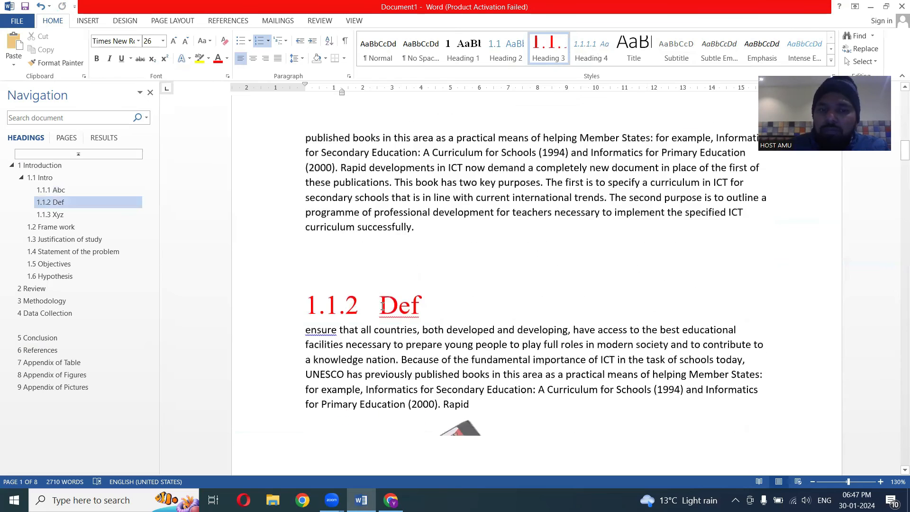
scroll(468, 240, down, 12)
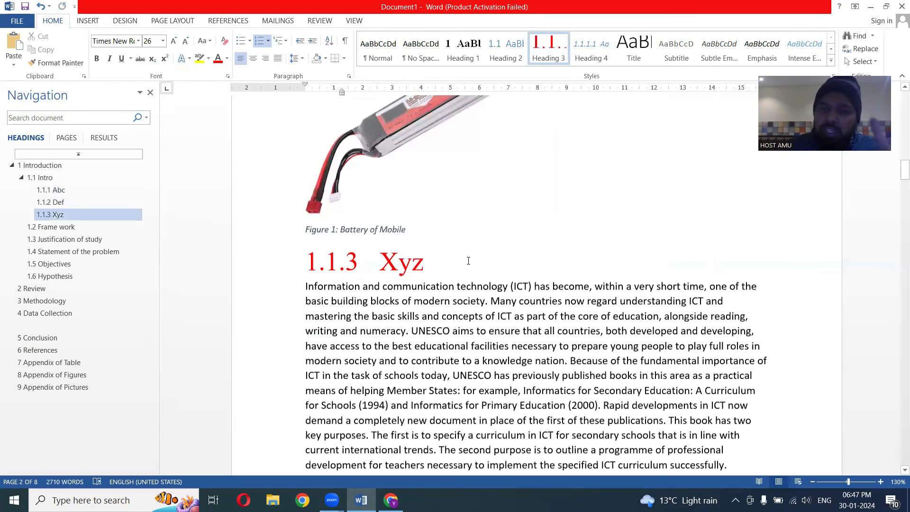
scroll(413, 257, up, 4)
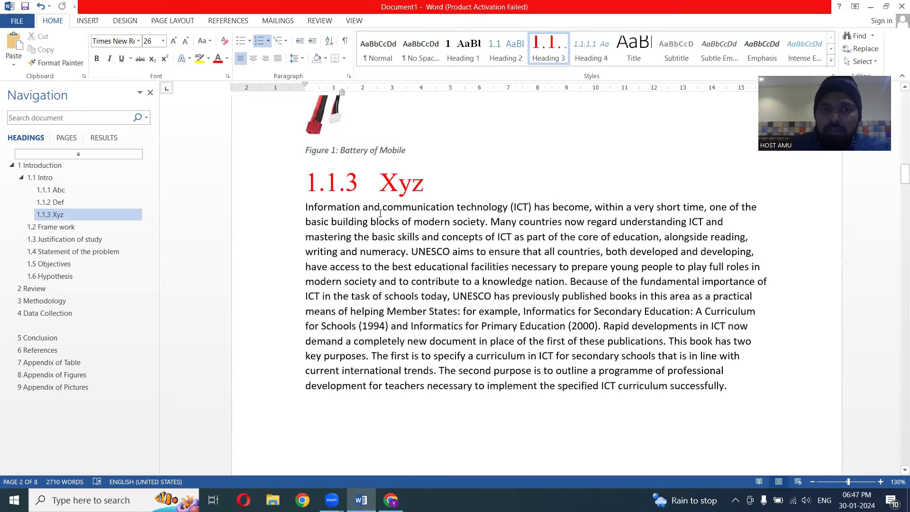
scroll(458, 315, down, 10)
scroll(464, 331, down, 5)
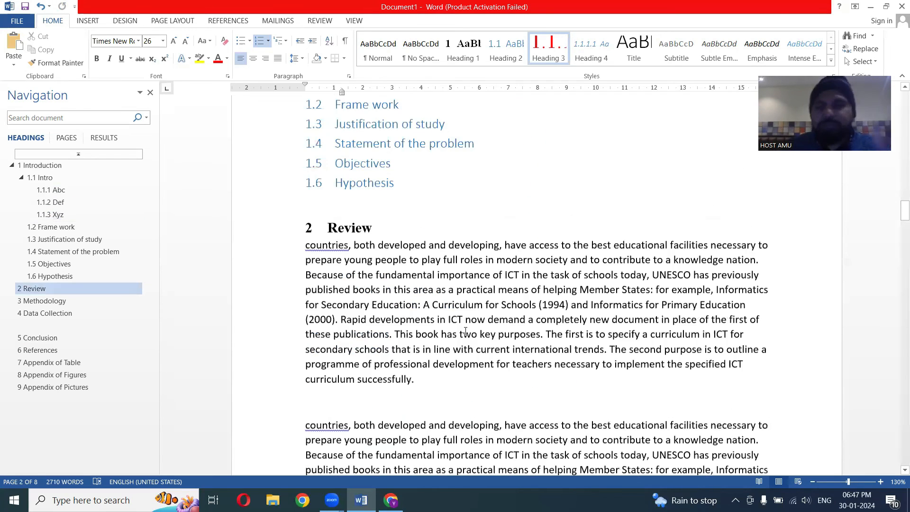
scroll(465, 331, up, 15)
scroll(480, 279, up, 12)
scroll(479, 279, down, 10)
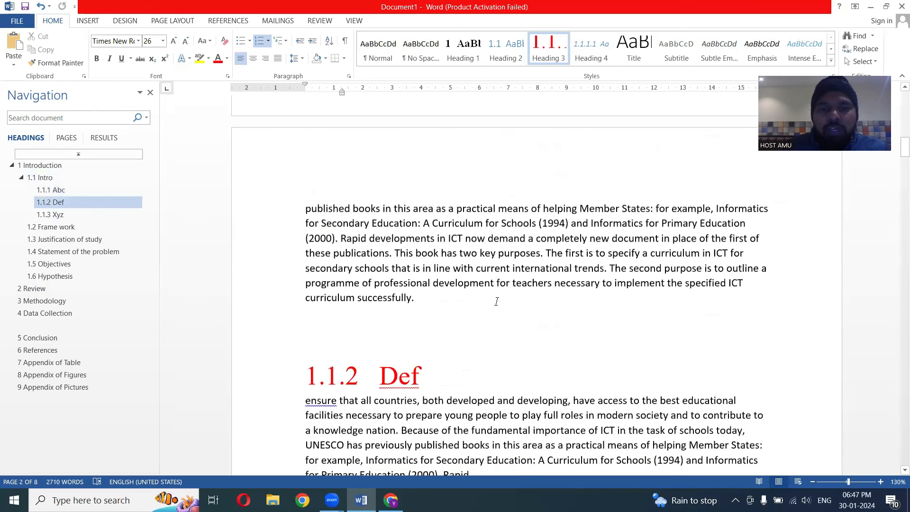
scroll(497, 302, down, 12)
scroll(507, 292, up, 7)
- Delete the Xyz text after "modern society", bring the Bluetooth picture up behind it, and shrink the picture to about 5.27 by 2.97 cm
click(519, 351)
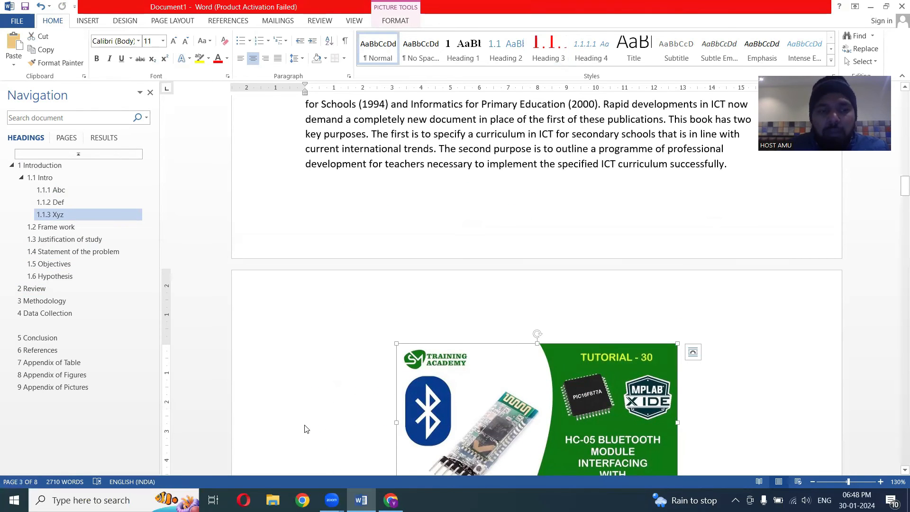
scroll(493, 279, up, 5)
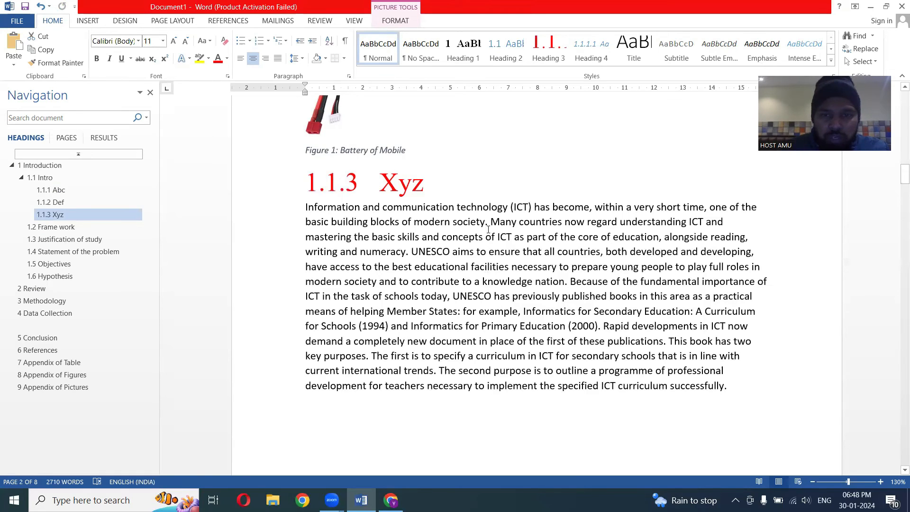
drag(488, 230, 750, 382)
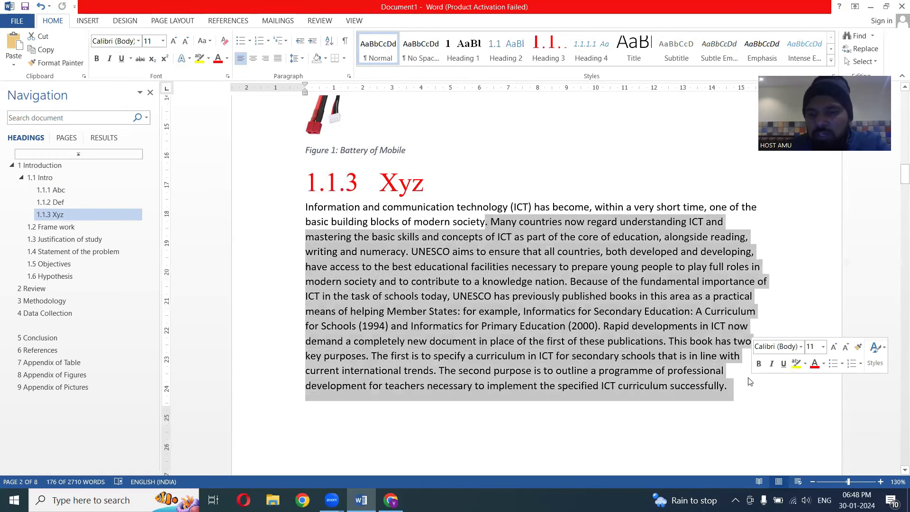
key(Delete)
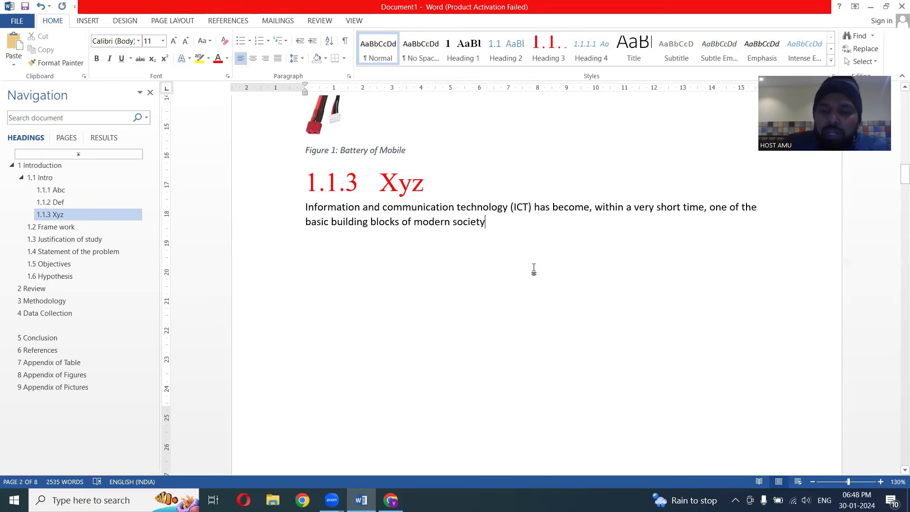
key(ctrl+v)
double_click(534, 269)
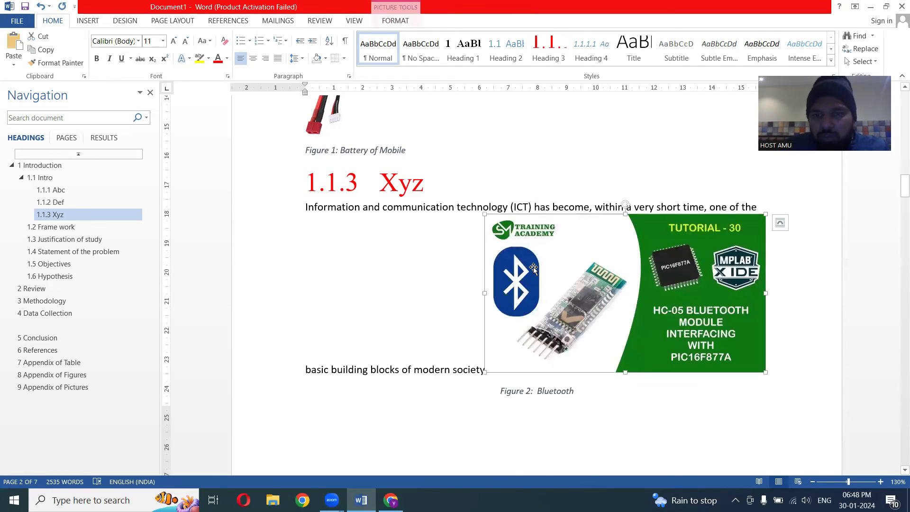
drag(766, 213, 638, 214)
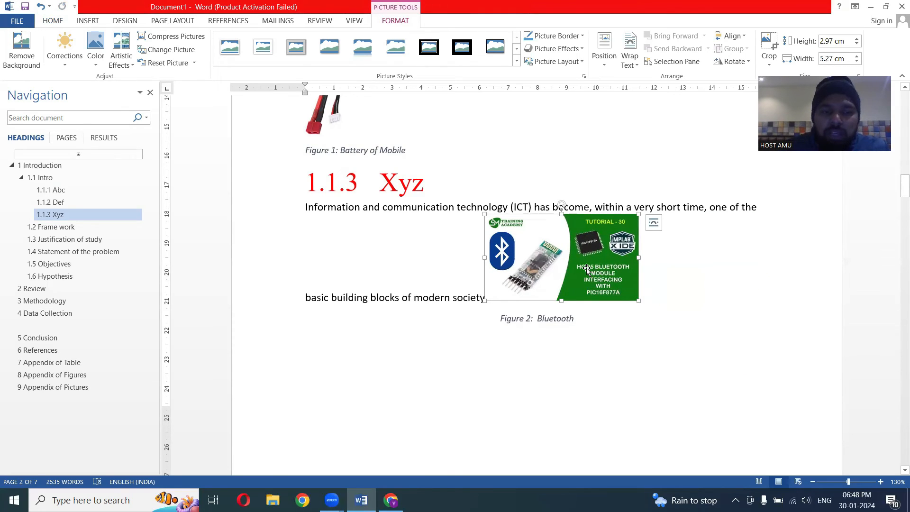
- Look over the pages following the Bluetooth picture, and return to the lists of figures and tables before the Introduction
scroll(575, 341, down, 10)
scroll(558, 405, down, 7)
scroll(559, 406, up, 6)
drag(902, 222, 897, 81)
scroll(442, 240, down, 6)
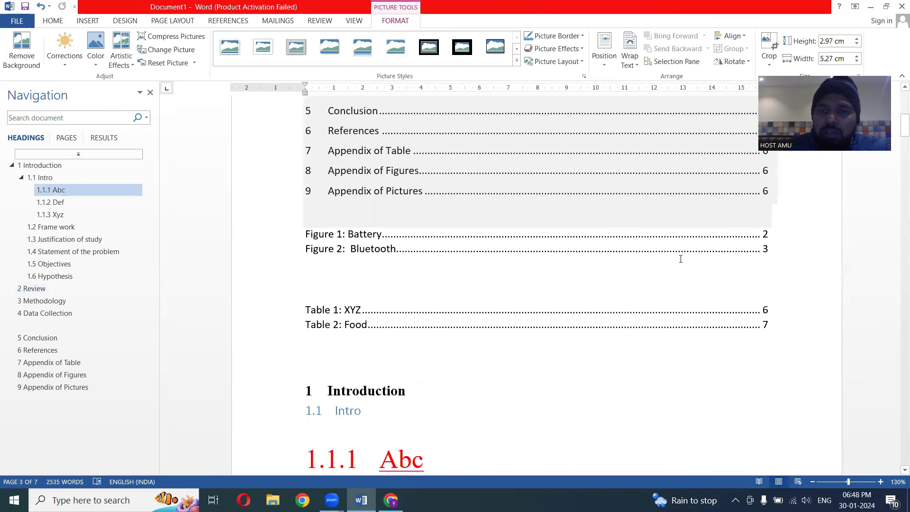
click(230, 21)
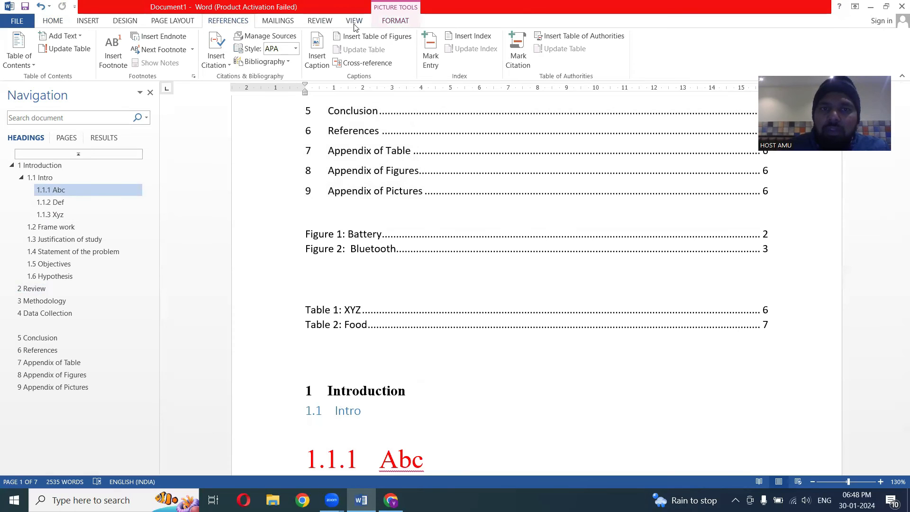
click(388, 37)
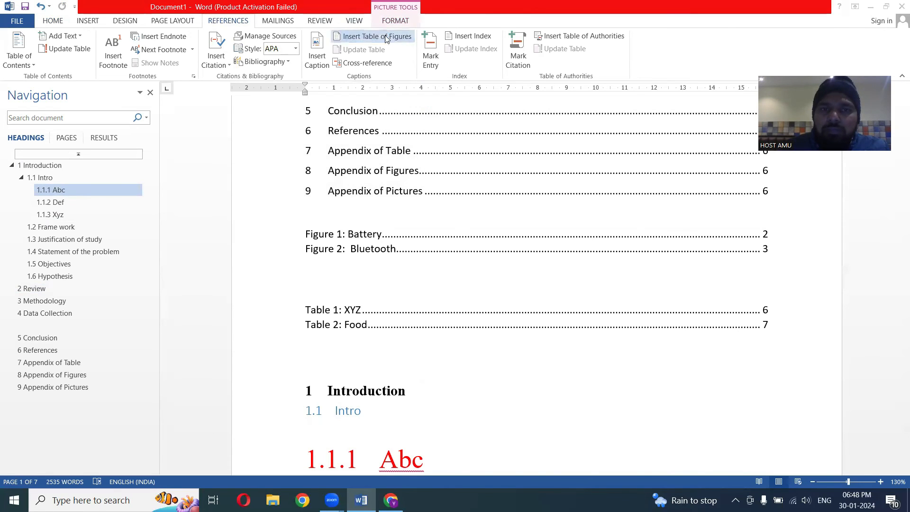
key(Return)
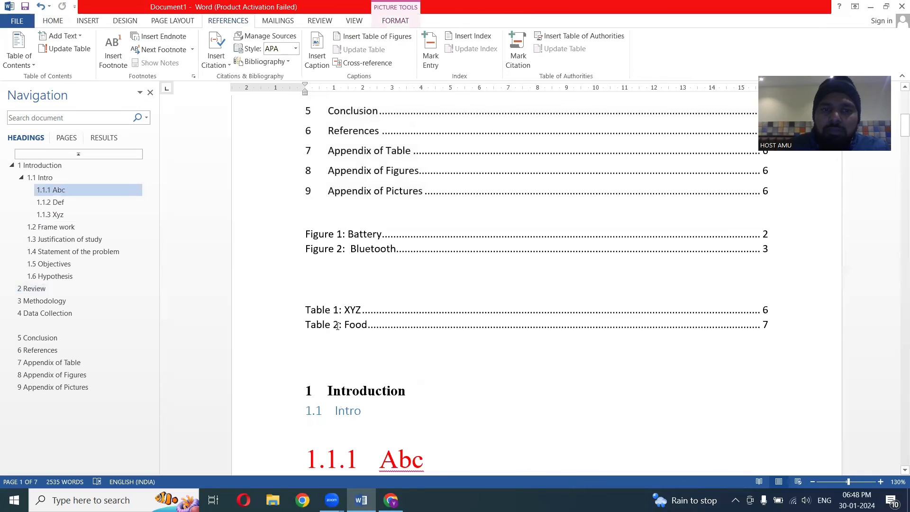
right_click(304, 305)
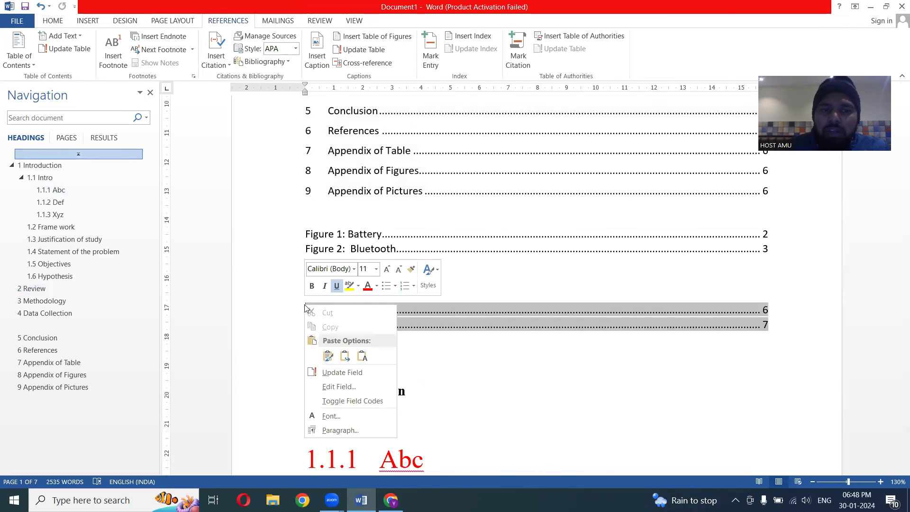
click(436, 309)
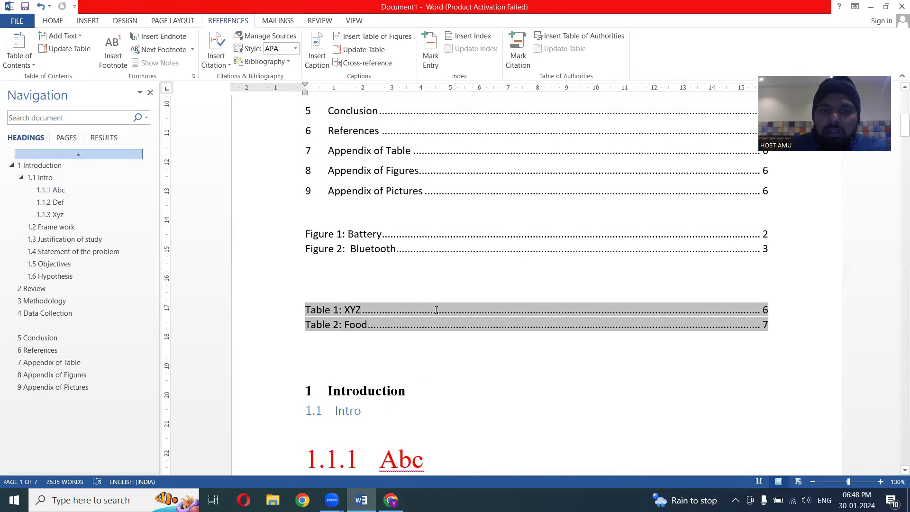
- Update the entire list of tables, including both entries and page numbers
right_click(311, 307)
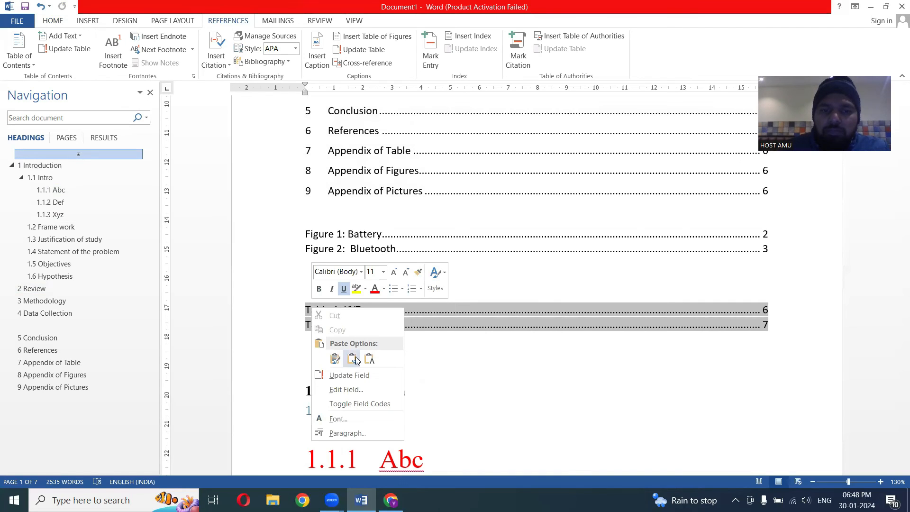
click(369, 377)
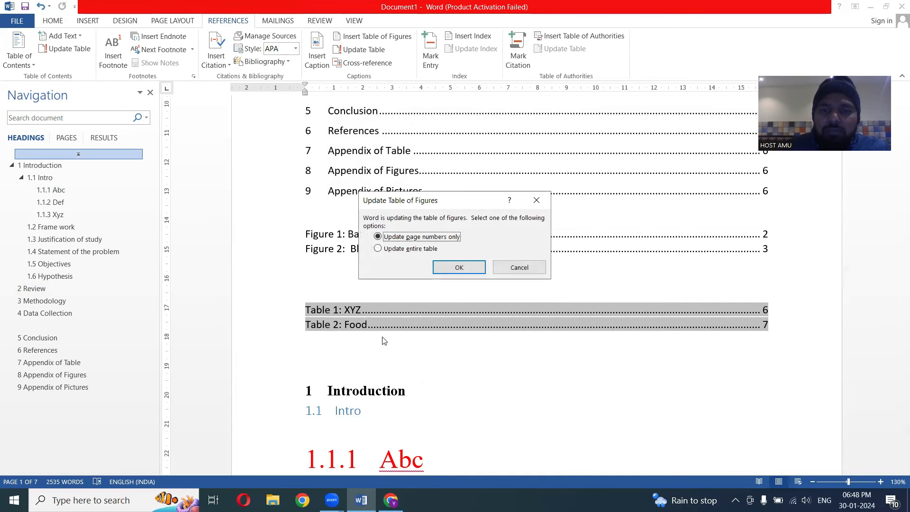
click(420, 253)
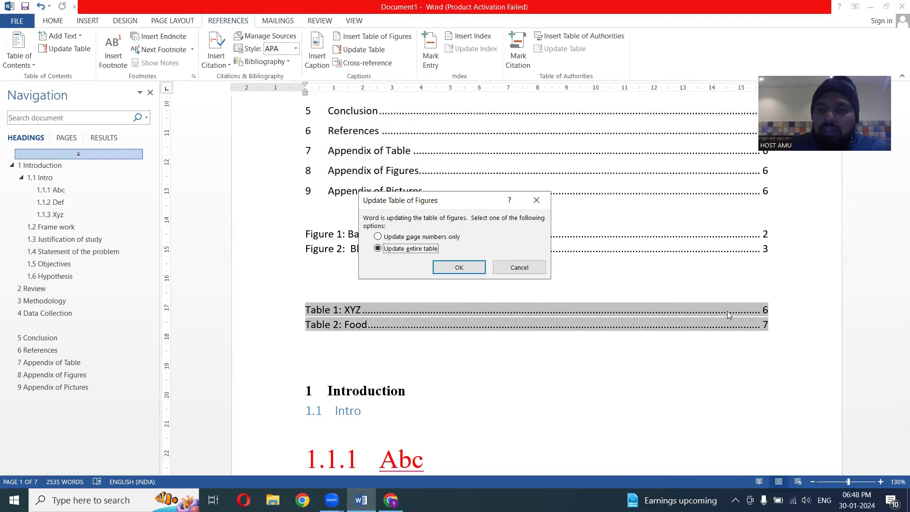
click(459, 266)
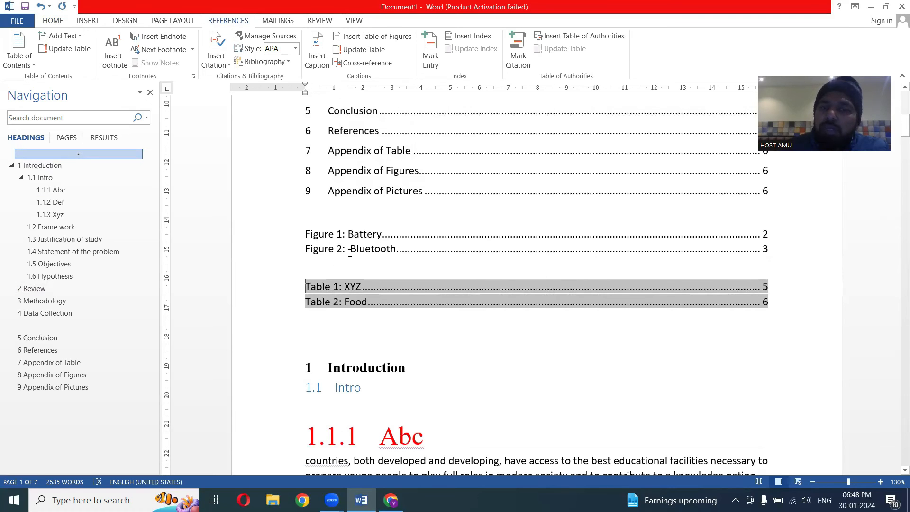
- Update the entire list of figures so its captions and page numbers match the document
click(347, 234)
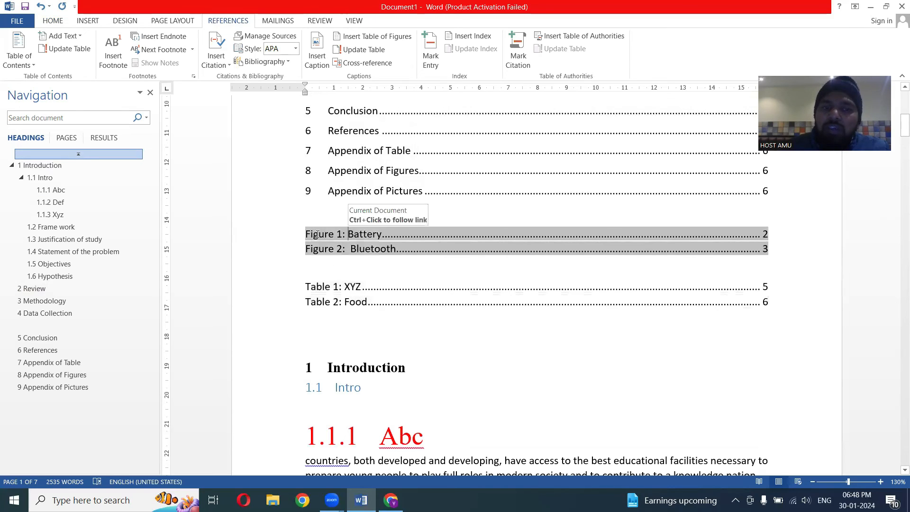
right_click(318, 234)
click(369, 302)
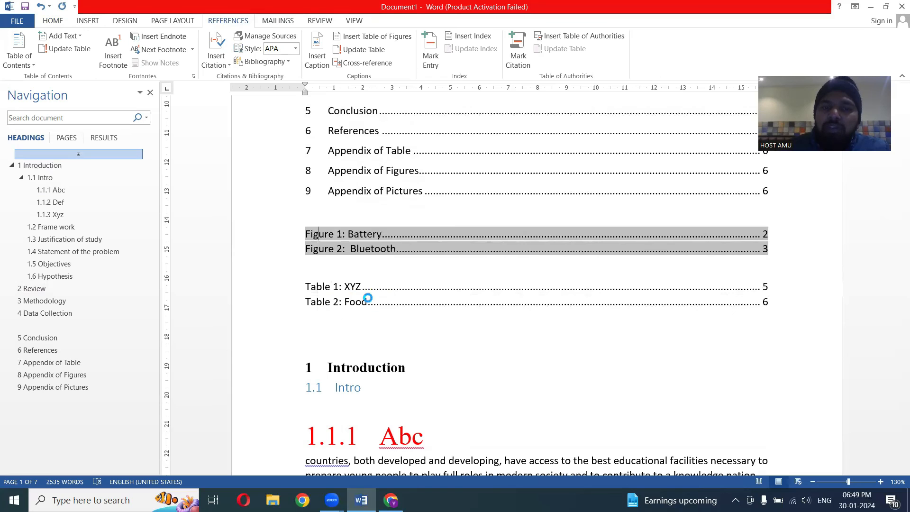
click(396, 249)
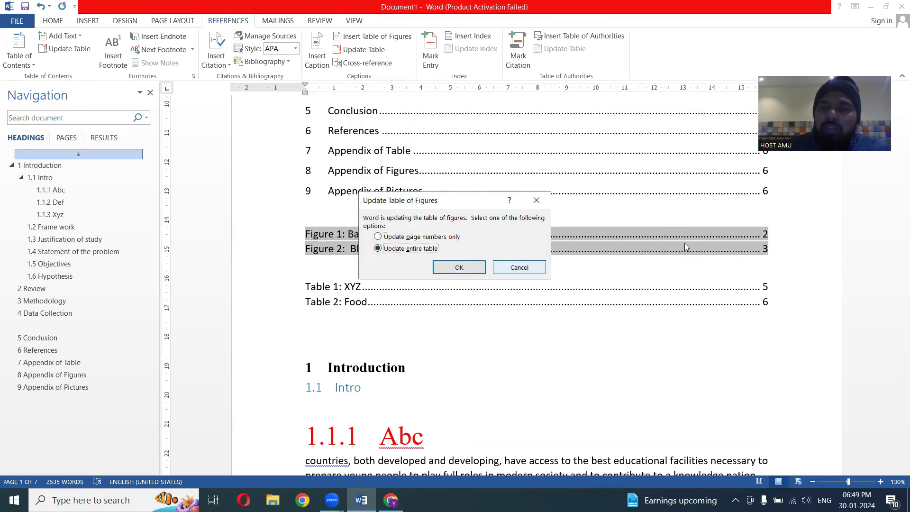
click(458, 267)
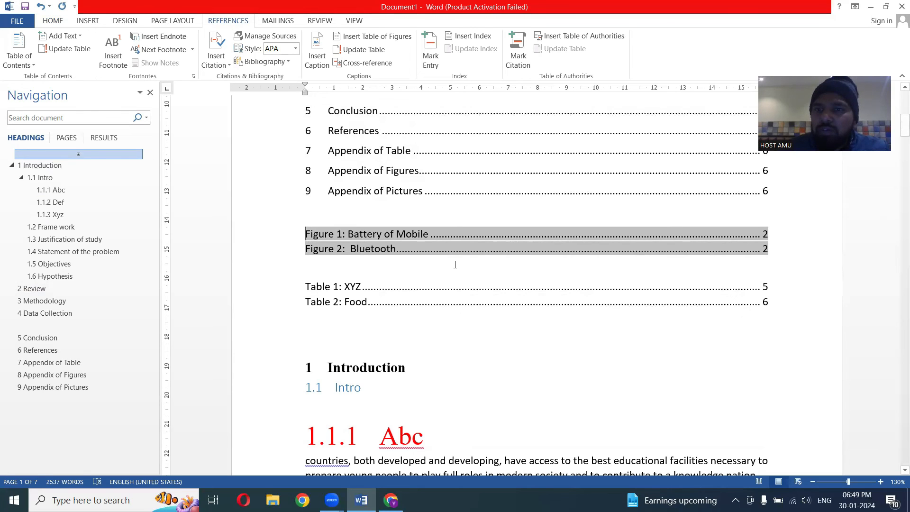
scroll(455, 265, down, 15)
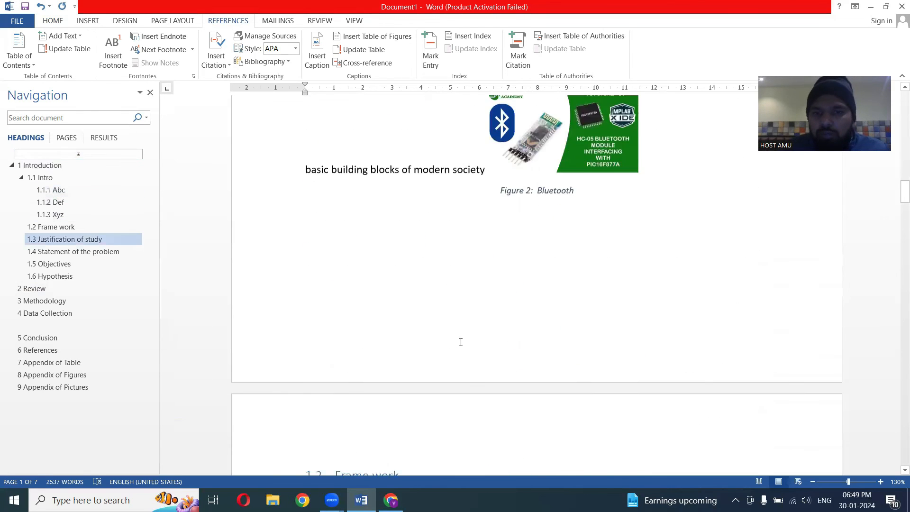
- Copy the passage from "published books" to "curriculum successfully." in the last paragraph before the Methodology heading
scroll(460, 342, up, 3)
scroll(508, 344, down, 4)
scroll(508, 345, up, 2)
scroll(510, 346, down, 8)
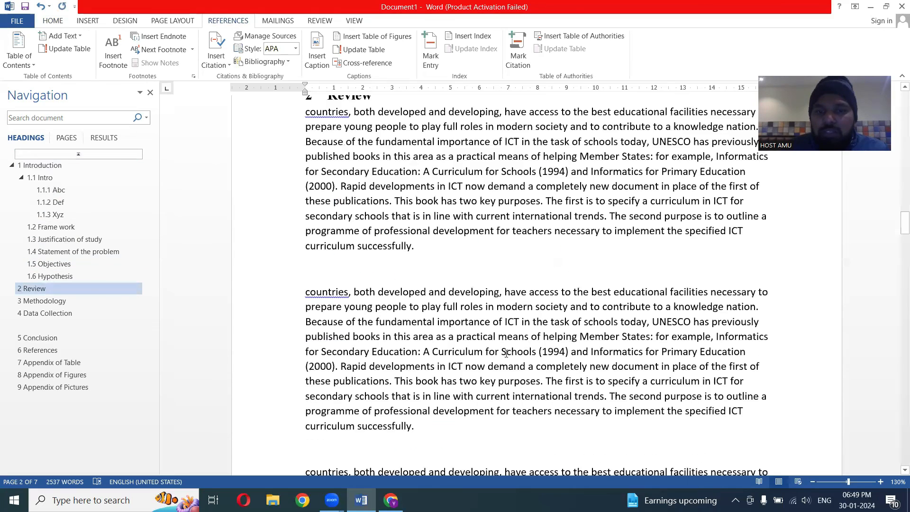
scroll(507, 353, down, 6)
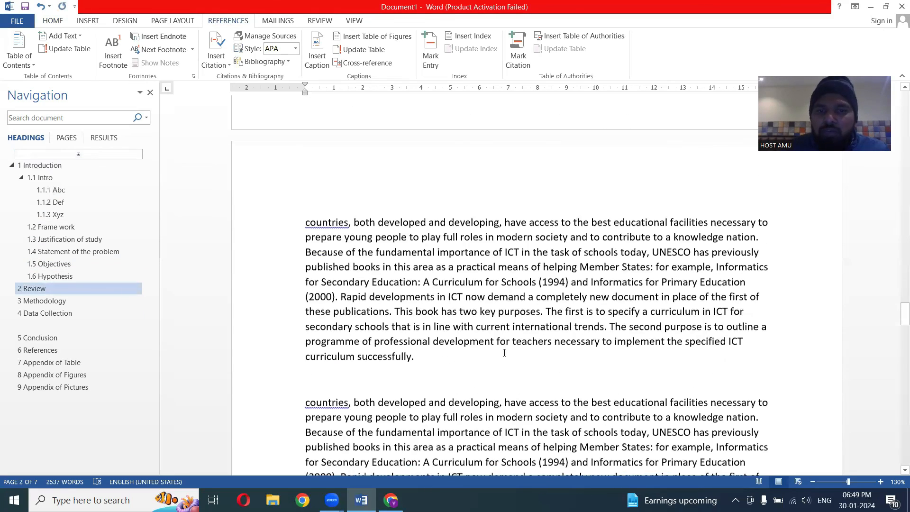
scroll(505, 353, down, 8)
scroll(499, 350, up, 4)
drag(416, 200, 320, 111)
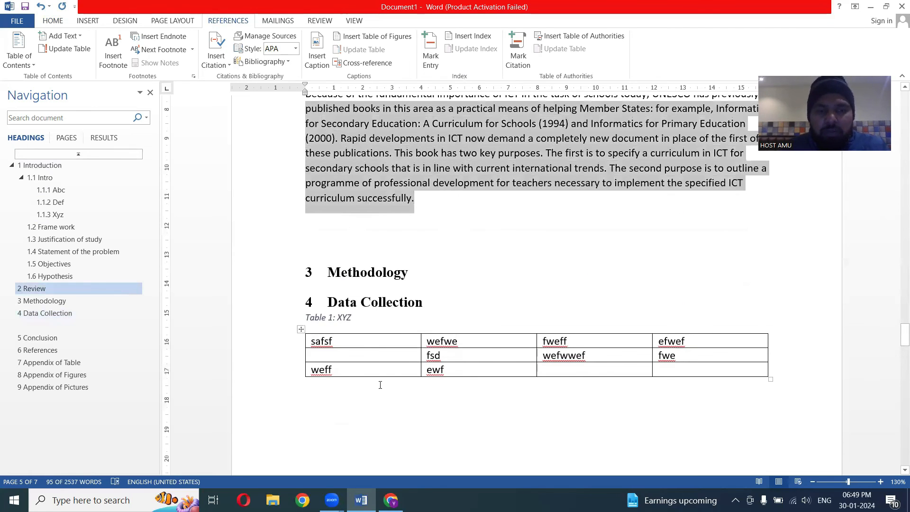
- Add a new line under the Methodology heading and paste the copied passage there about a dozen times to lengthen the section
click(425, 283)
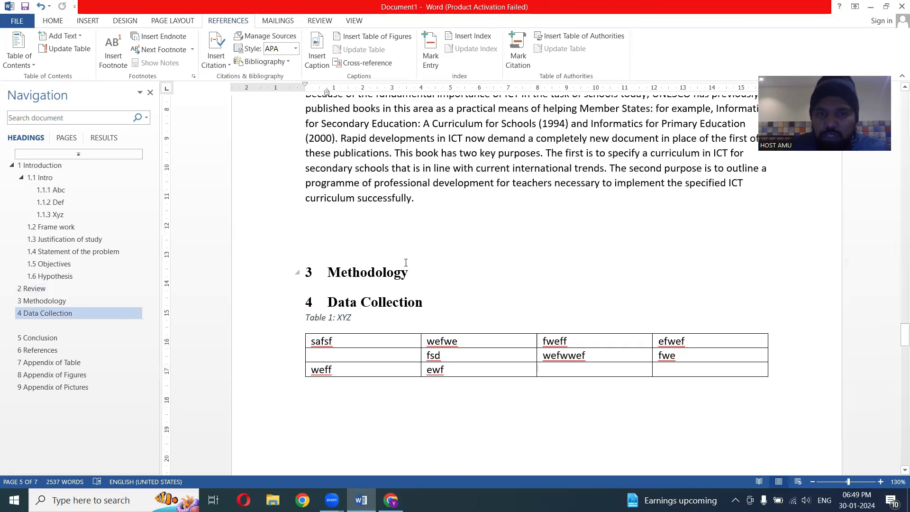
click(414, 271)
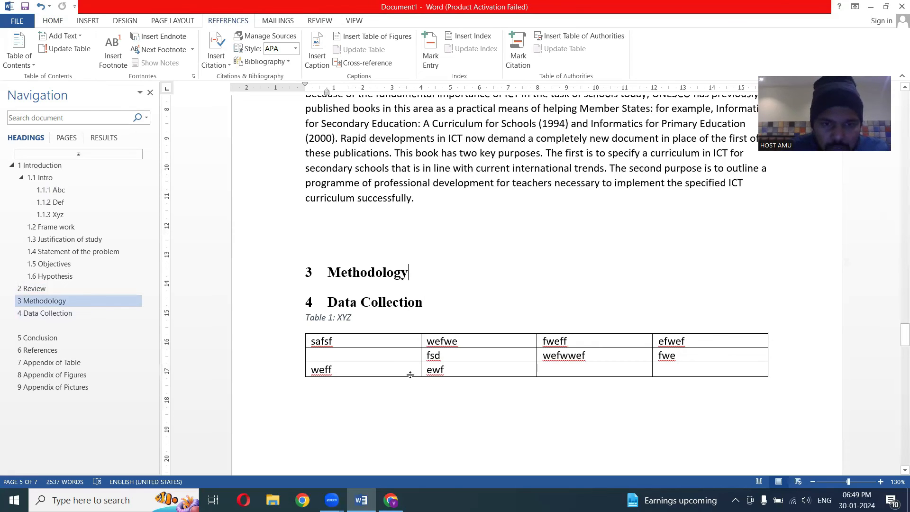
key(Return)
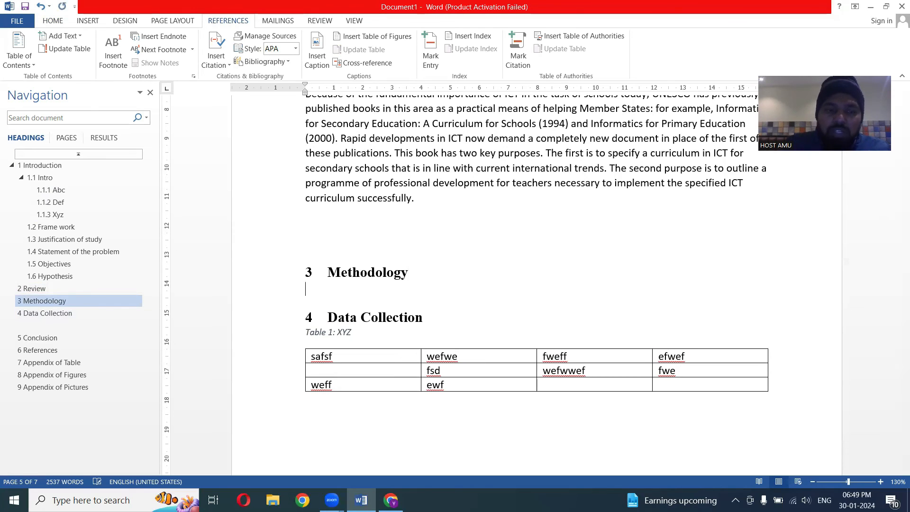
key(ctrl+v)
key(ctrl+v)
key(ctrl+v)
key(ctrl+v)
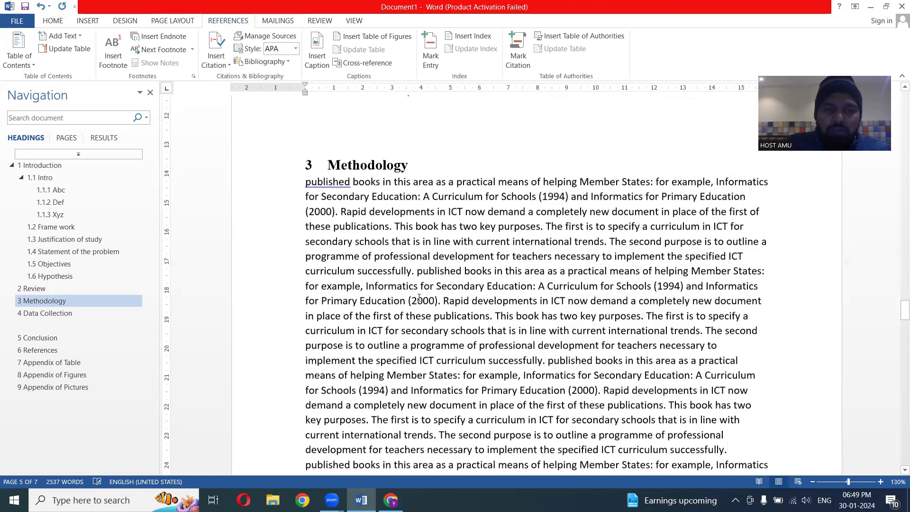
key(ctrl+v)
key(ctrl+v)
key(ctrl+v)
key(ctrl+v)
key(ctrl+v)
key(ctrl+v)
scroll(419, 302, down, 5)
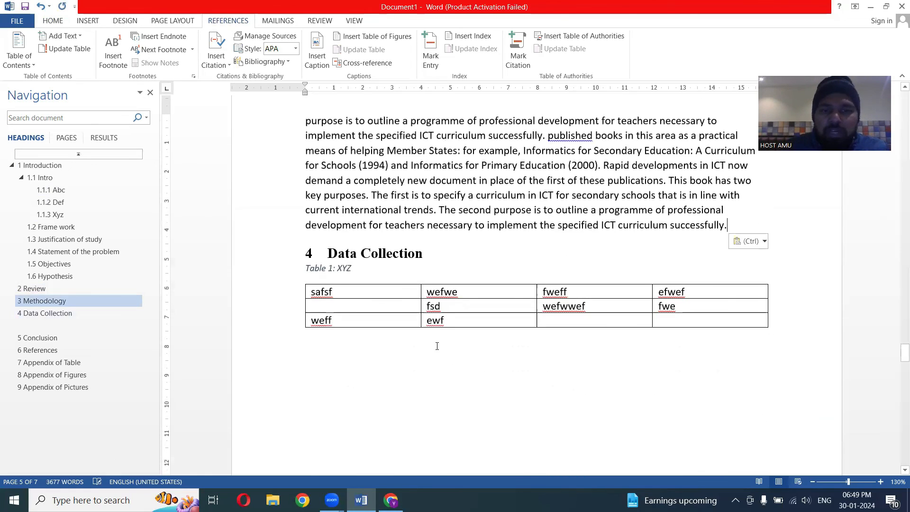
- Paste the copied passage about a dozen times after the Conclusion paragraph just above the Table 2: Food caption
scroll(440, 346, down, 4)
scroll(440, 346, down, 15)
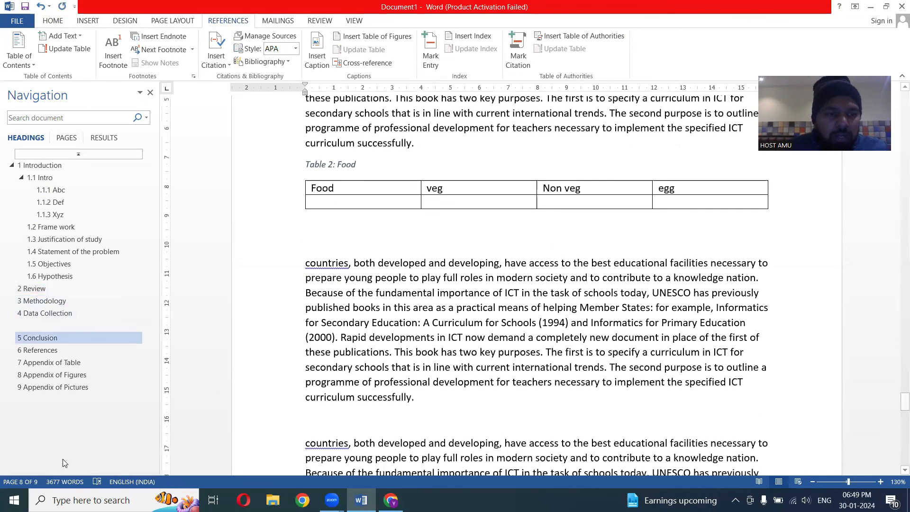
click(464, 148)
text(published books in this area as a practical means of helping Member States: for example, Informatics for Secondary Education: A Curriculum for Schools (1994) and Informatics for Primary Education (2000). Rapid developments in ICT now demand a completely new document in place of the first of these publications. This book has two key purposes. The first is to specify a curriculum in ICT for secondary schools that is in line with current international trends. The second purpose is to outline a programme of professional development for teachers necessary to implement the specified ICT curriculum successfully. published books in this area as a practical means of helping Member States: for example, Informatics for Secondary Education: A Curriculum for Schools (1994) and Informatics for Primary Education (2000). Rapid developments in ICT now demand a completely new document in place of the first of these publications. This book has two key purposes. The first is to specify a curriculum in ICT for secondary schools that is in line with current international trends. The second purpose is to outline a programme of professional development for teachers necessary to implement the specified ICT curriculum successfully.)
key(ctrl+v)
key(ctrl+v)
key(ctrl+v)
key(ctrl+v)
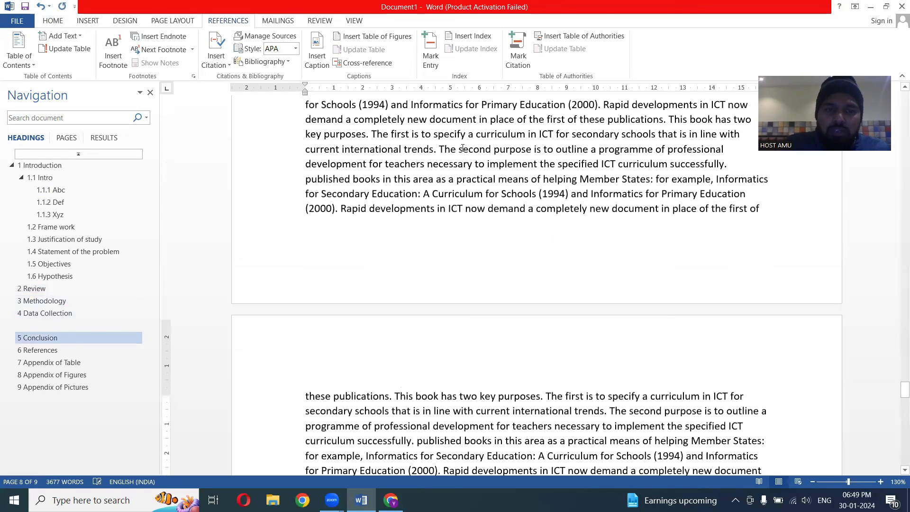
key(ctrl+v)
key(ctrl+v)
key(ctrl+v)
key(ctrl+v)
key(ctrl+v)
key(ctrl+v)
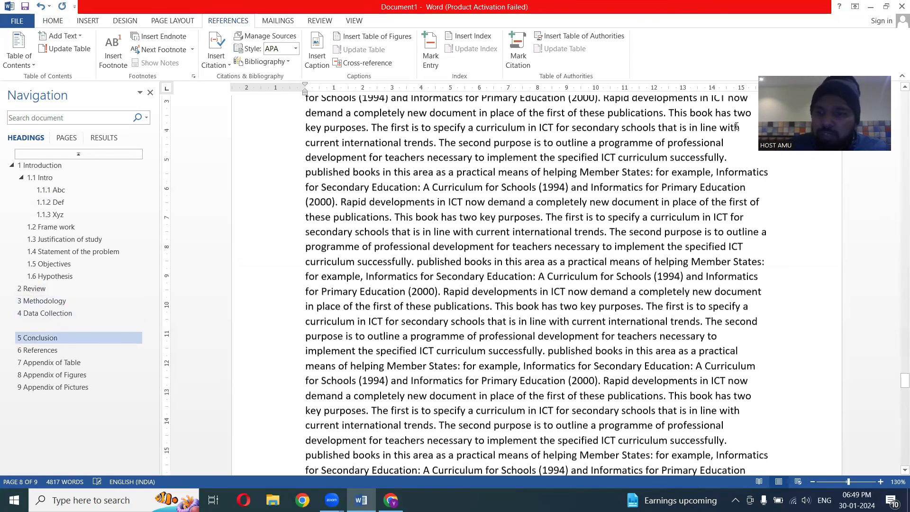
- Return to the list of tables before the Introduction and update the entire list, including entries and page numbers
drag(897, 383, 897, 107)
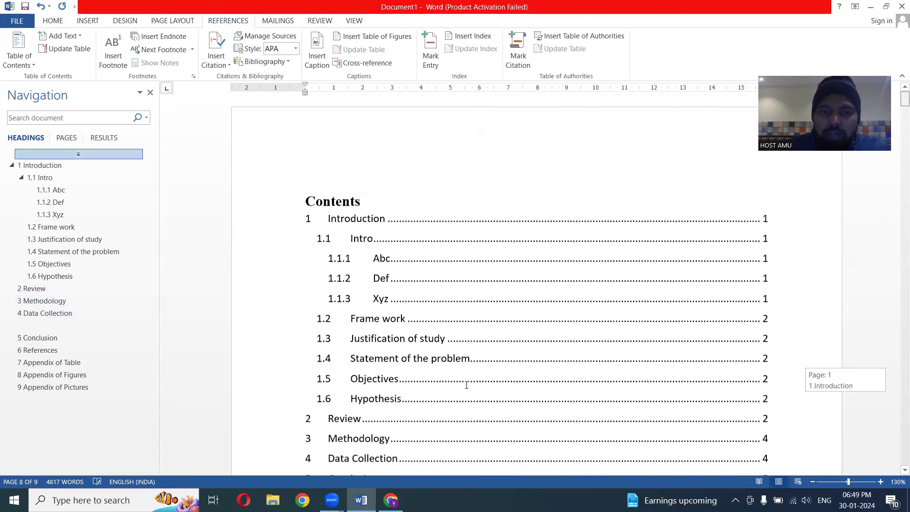
scroll(467, 384, down, 8)
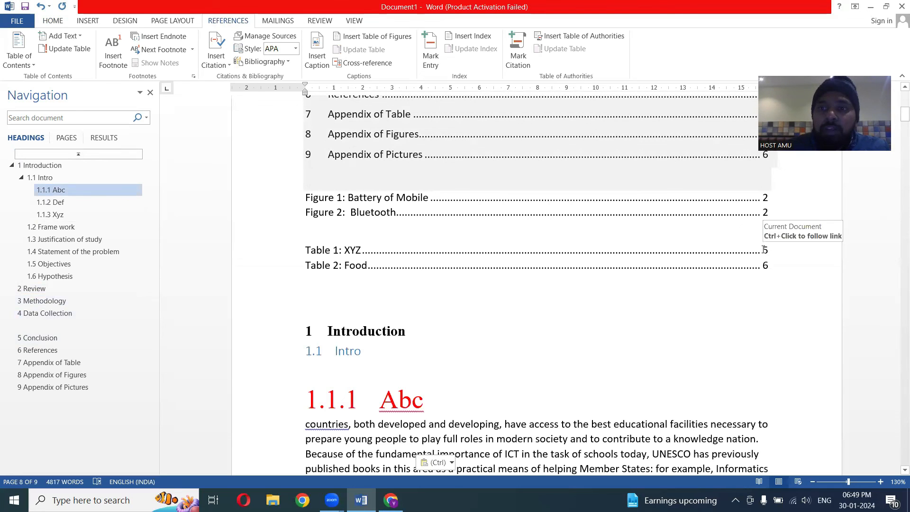
double_click(311, 249)
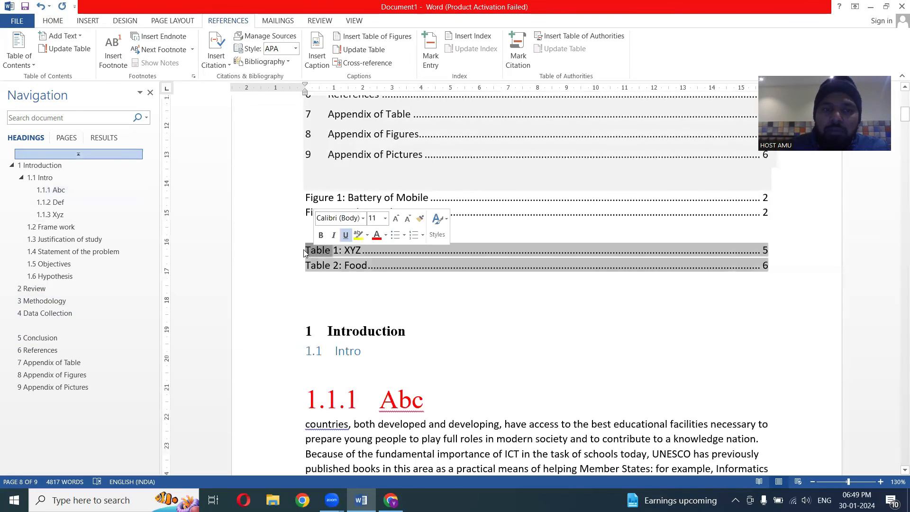
right_click(311, 248)
click(310, 245)
right_click(309, 245)
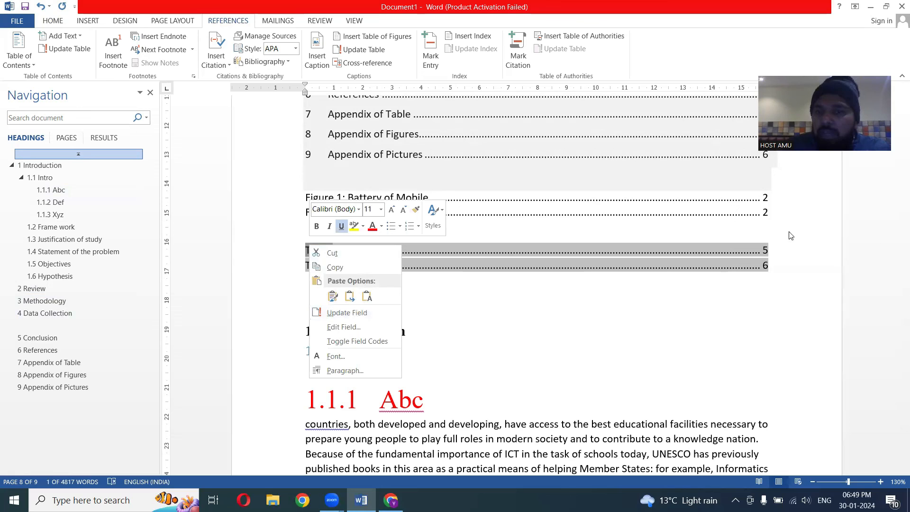
click(348, 313)
click(396, 248)
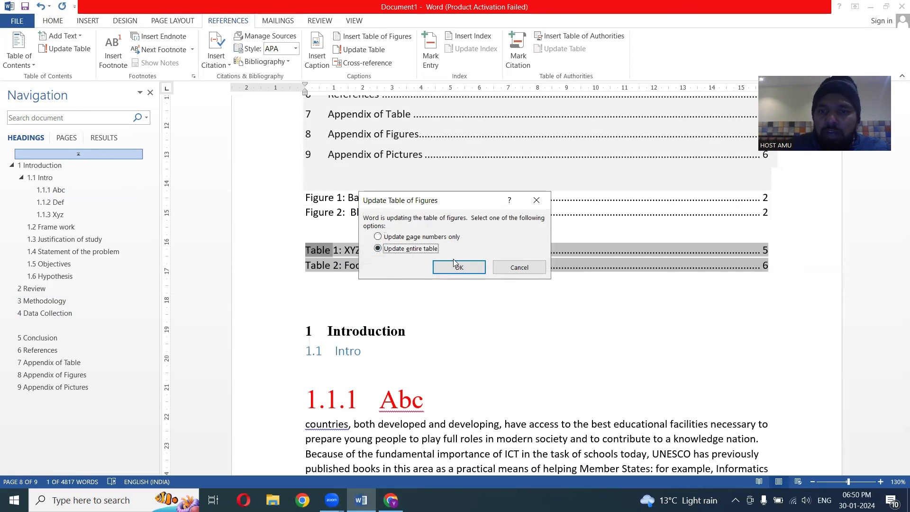
click(468, 267)
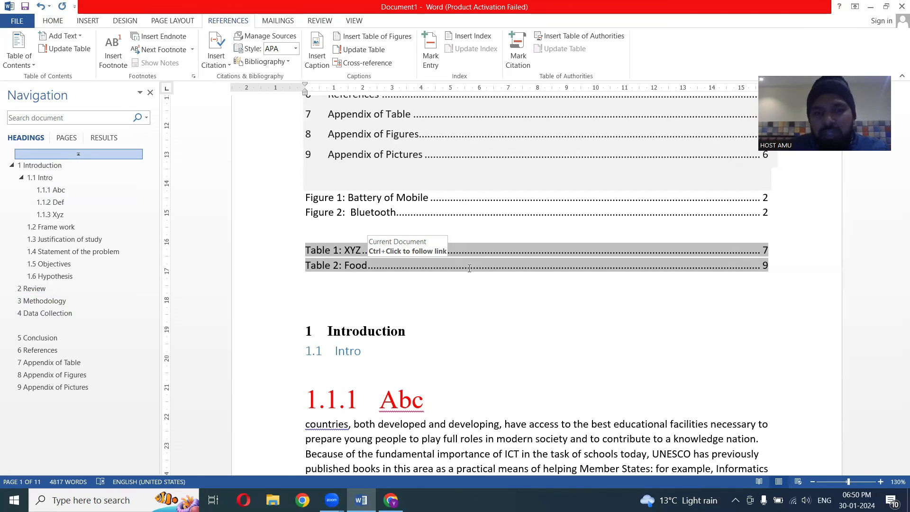
- Place the cursor after the Introduction heading and show the available citation styles
click(572, 334)
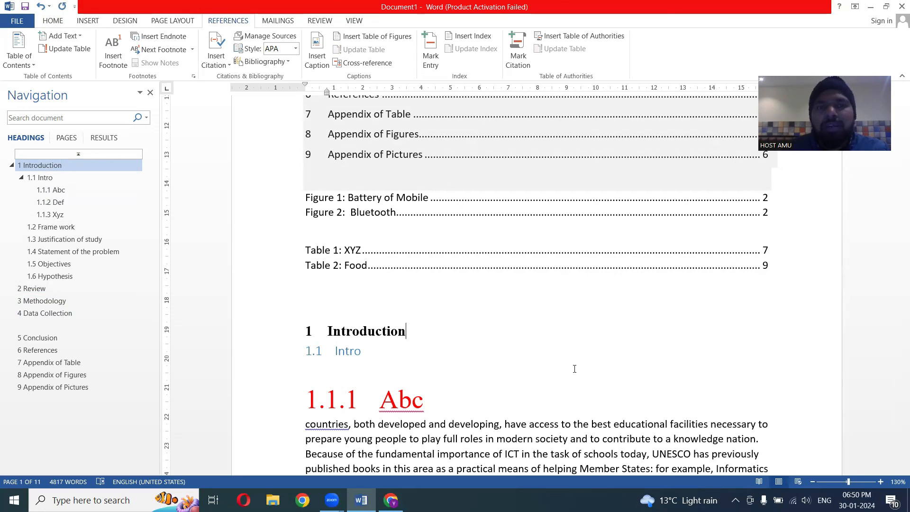
click(295, 50)
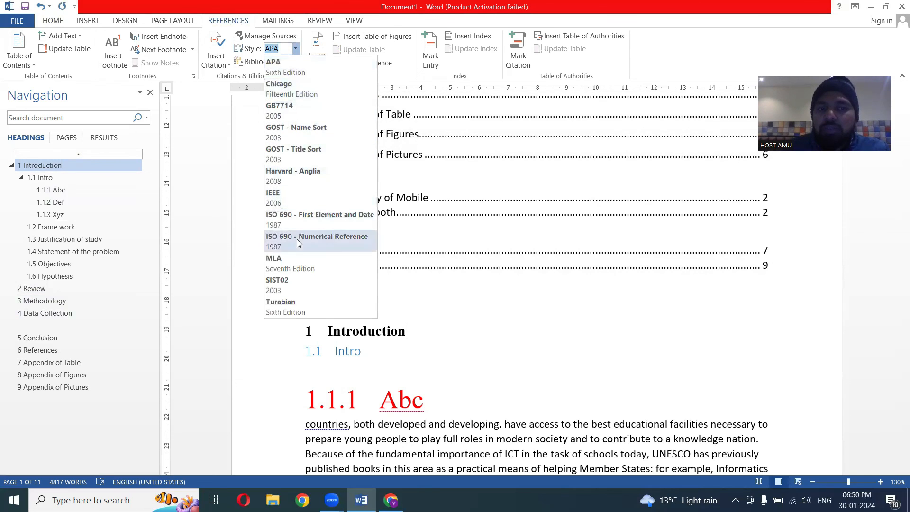